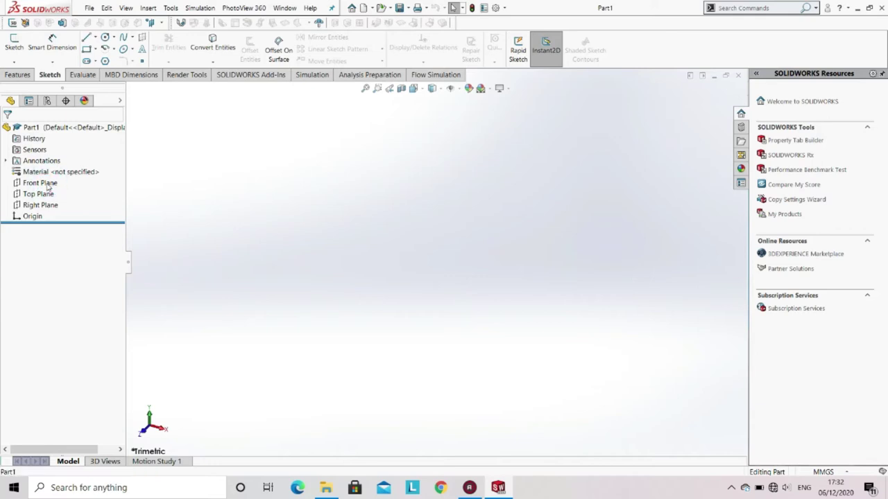
# Step: Start a sketch on the Front Plane and draw a circle about 77 mm in diameter centred on the origin
pyautogui.click(47, 185)
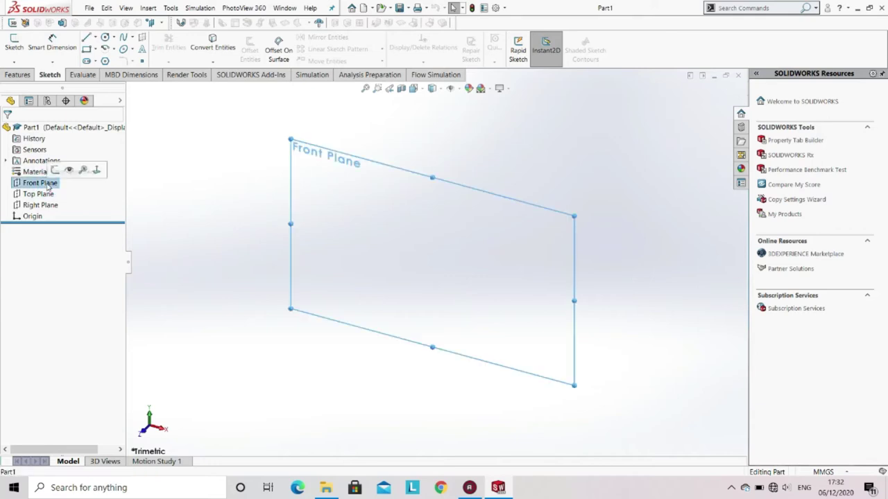
pyautogui.click(14, 43)
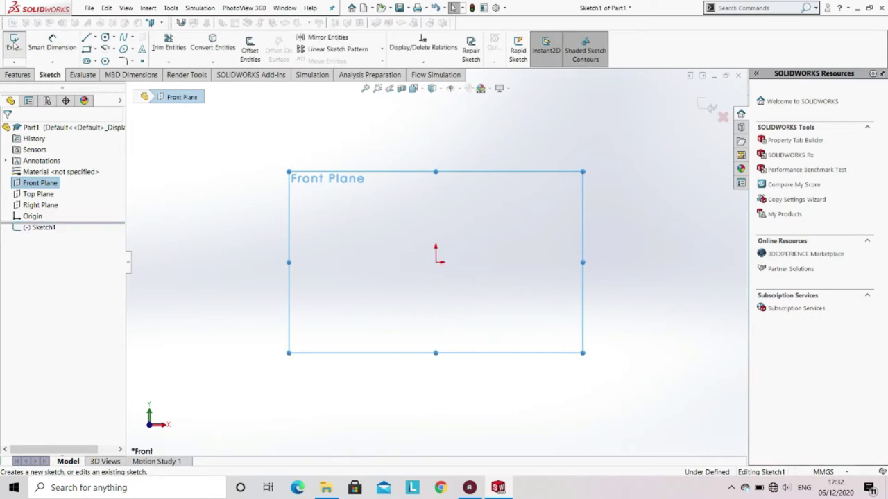
pyautogui.click(105, 38)
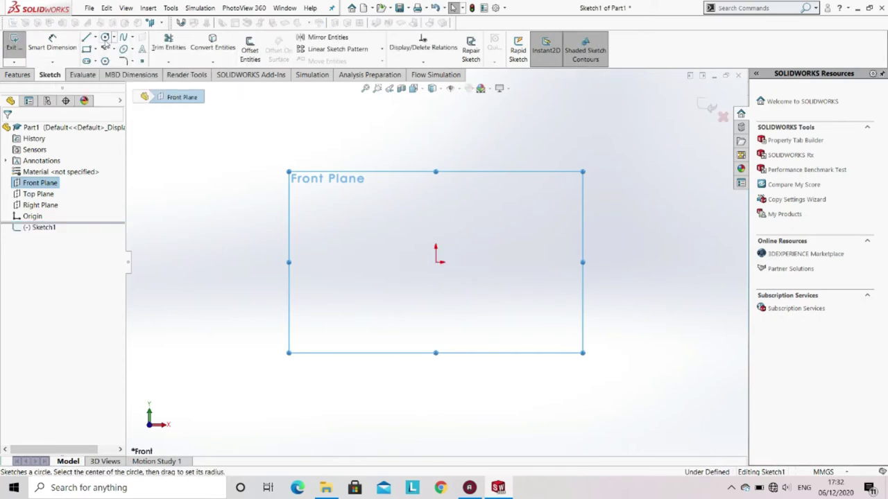
pyautogui.click(435, 262)
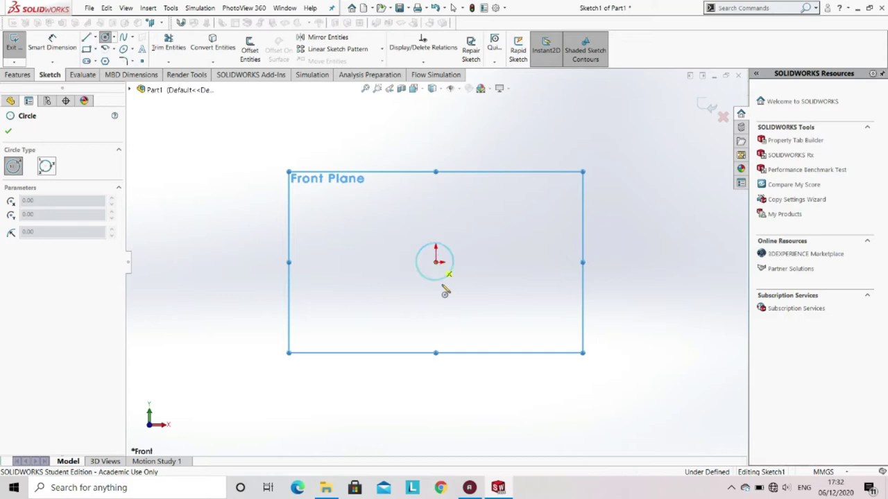
pyautogui.click(455, 331)
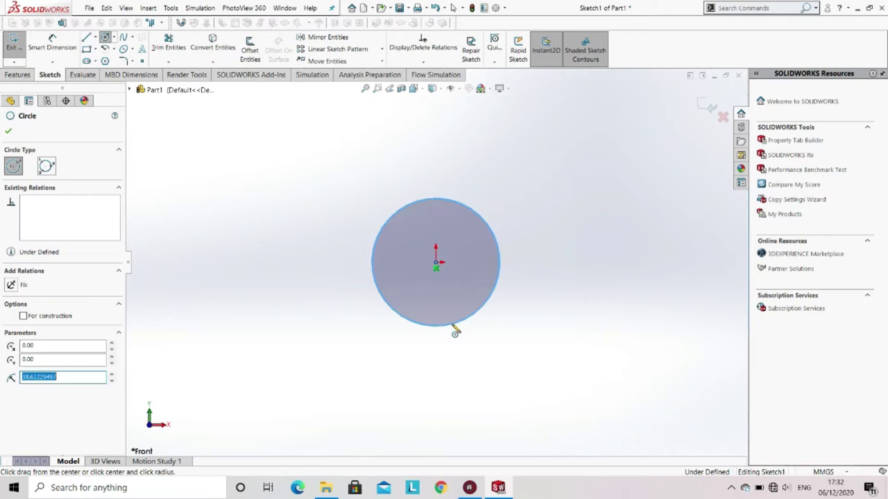
# Step: Dimension the circle's diameter as 72 mm
pyautogui.click(55, 38)
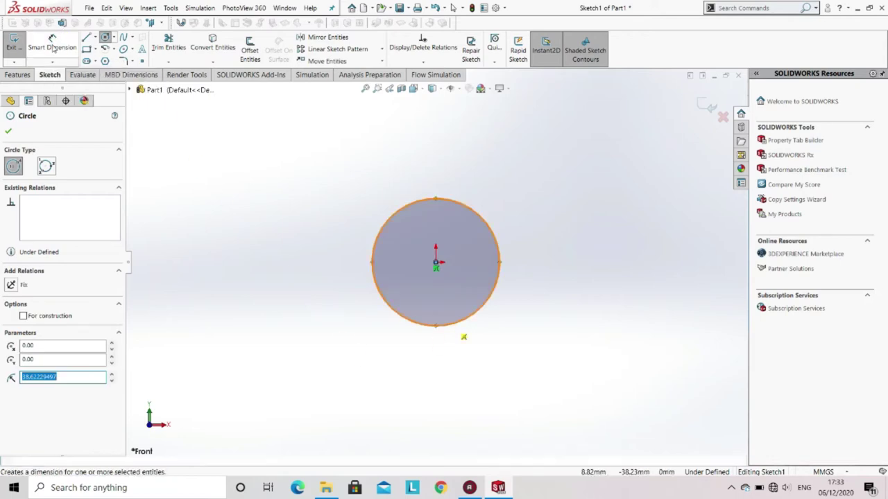
pyautogui.click(373, 271)
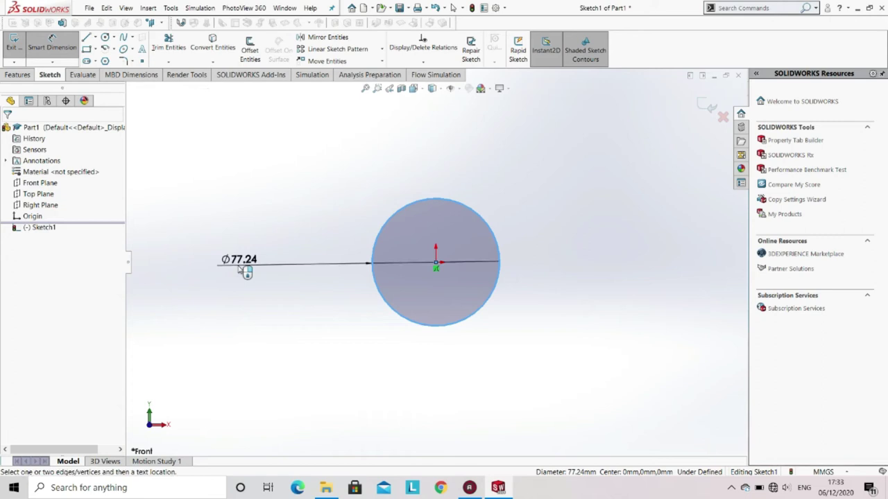
pyautogui.click(241, 271)
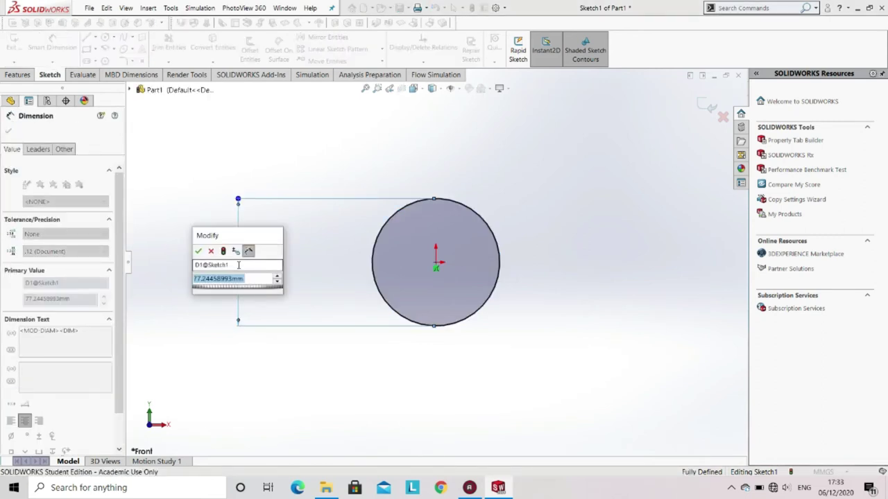
pyautogui.write('72')
pyautogui.press('Return')
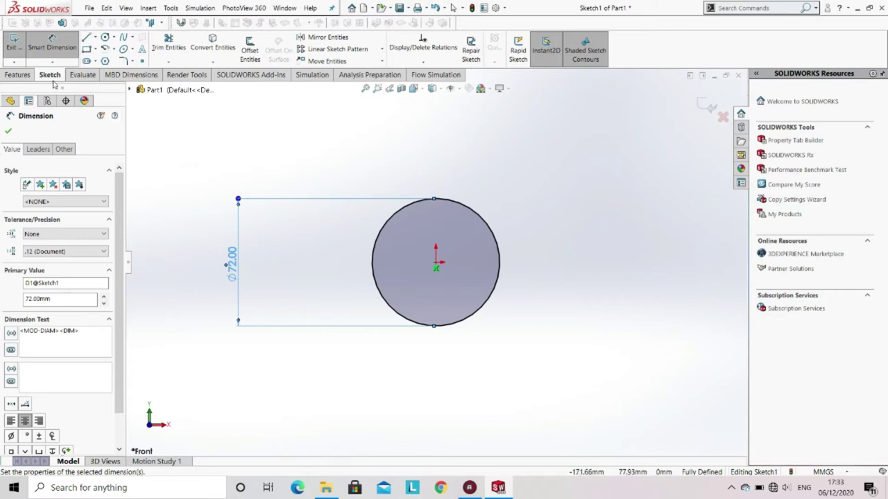
# Step: Create a constant-pitch helix from the circle, defined by Height and Pitch, with a height of 149 mm and a pitch of 20 mm
pyautogui.click(21, 75)
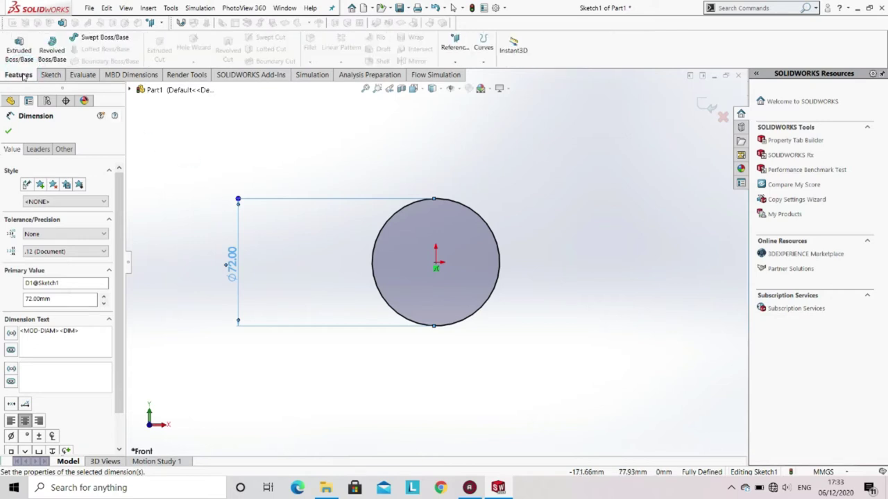
pyautogui.click(484, 50)
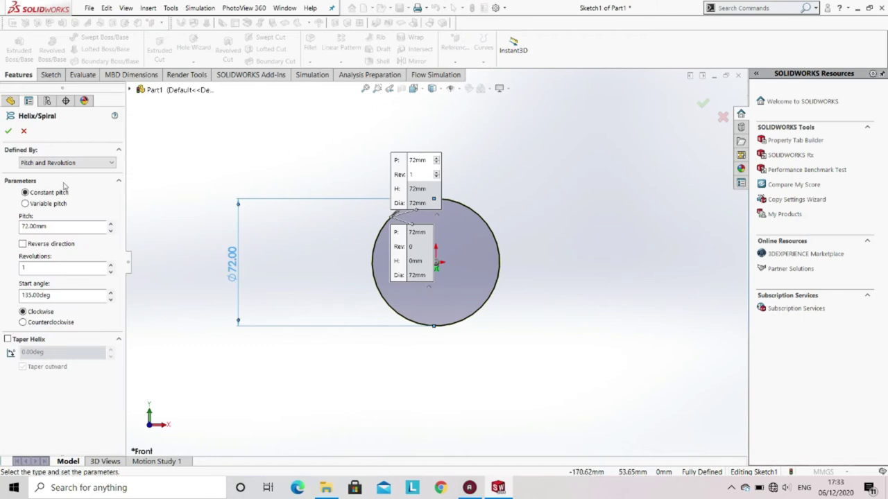
pyautogui.click(40, 163)
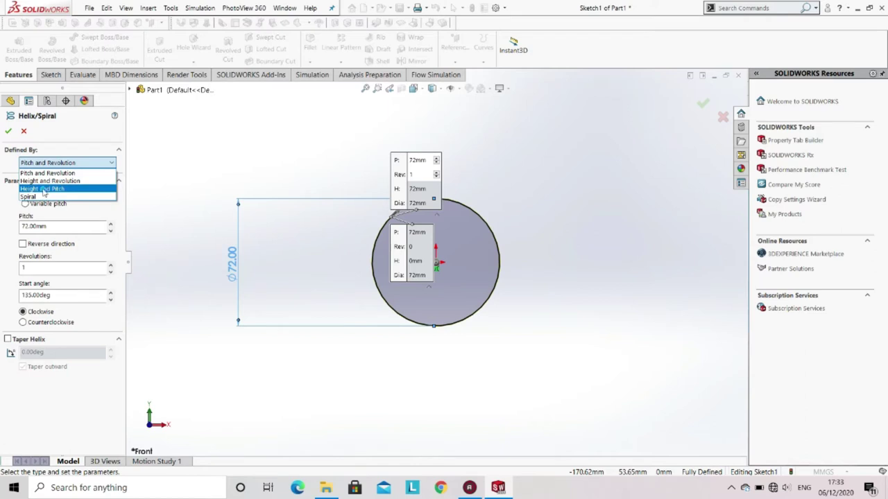
pyautogui.click(44, 190)
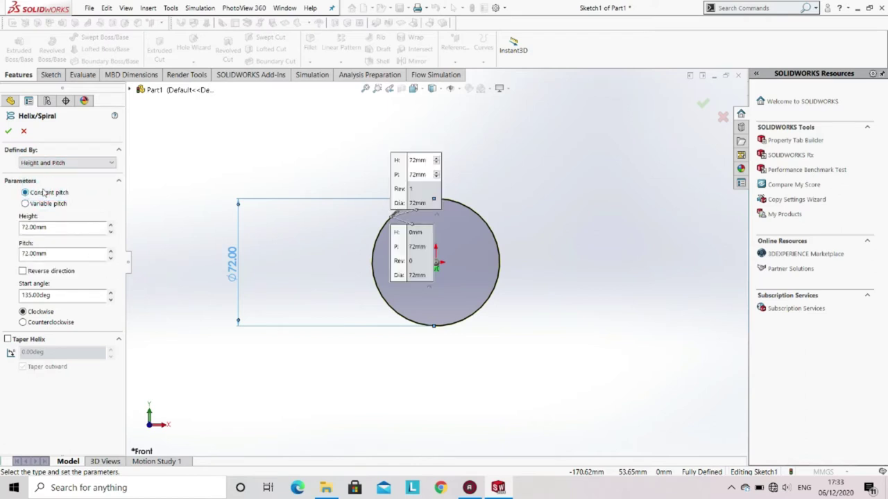
pyautogui.doubleClick(52, 226)
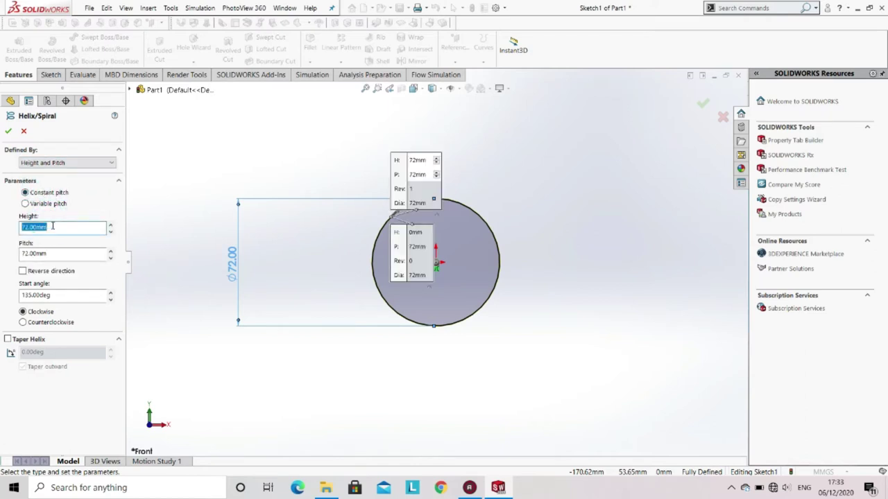
pyautogui.write('149')
pyautogui.press('Return')
pyautogui.doubleClick(42, 254)
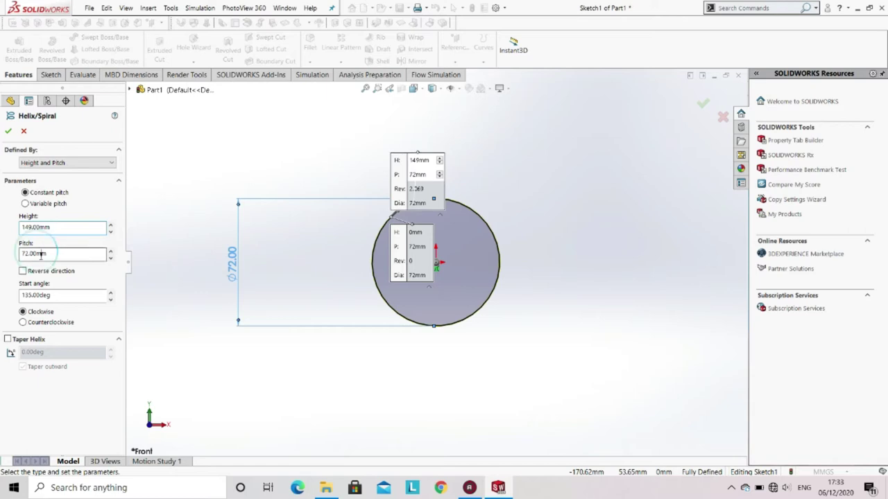
pyautogui.write('2')
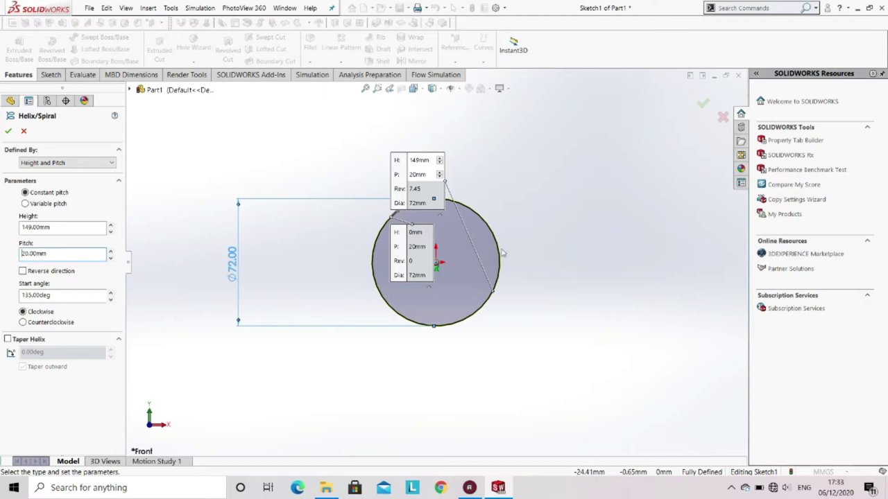
pyautogui.moveTo(513, 254); pyautogui.dragTo(582, 252, button='middle')
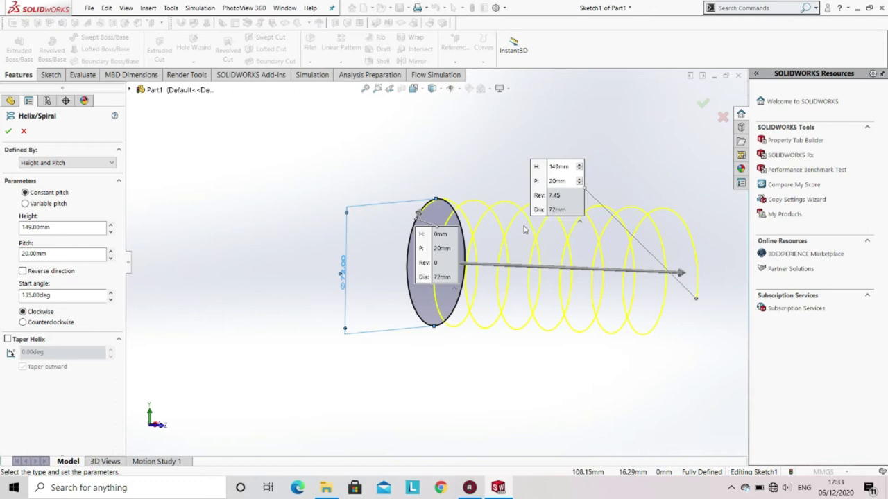
pyautogui.click(8, 131)
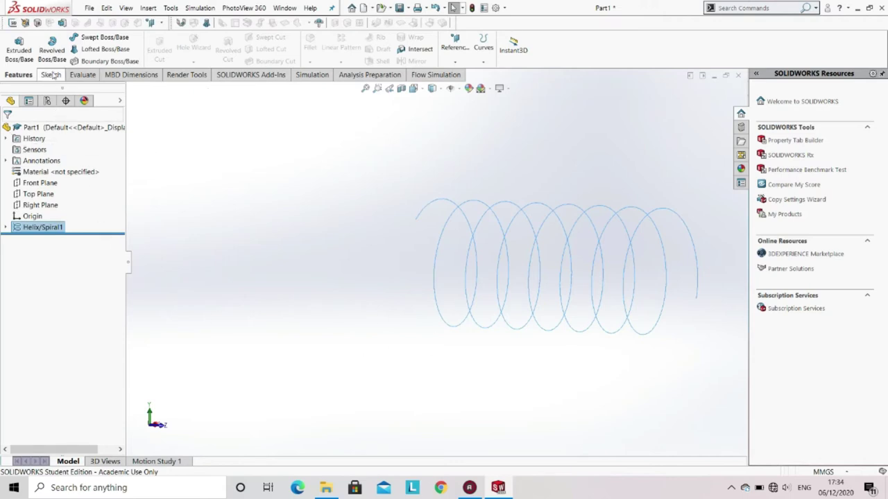
# Step: Sweep a solid along the helix using a circular profile with a 9 mm diameter
pyautogui.click(90, 38)
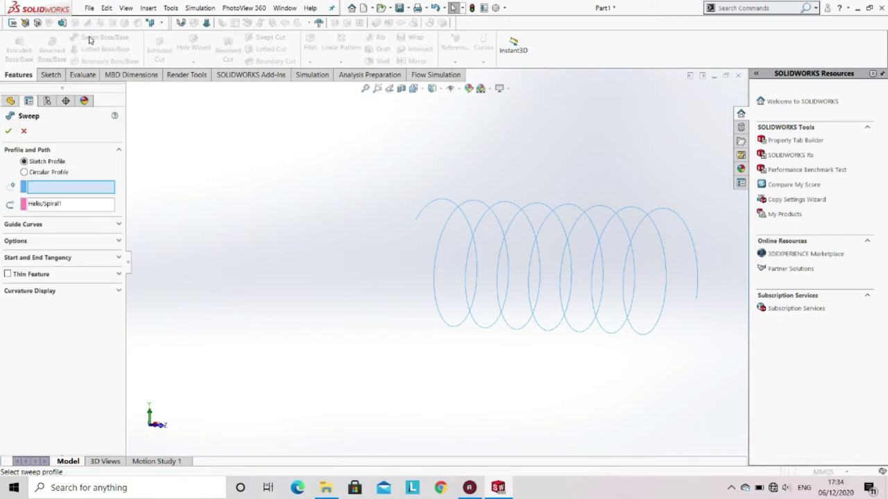
pyautogui.click(25, 172)
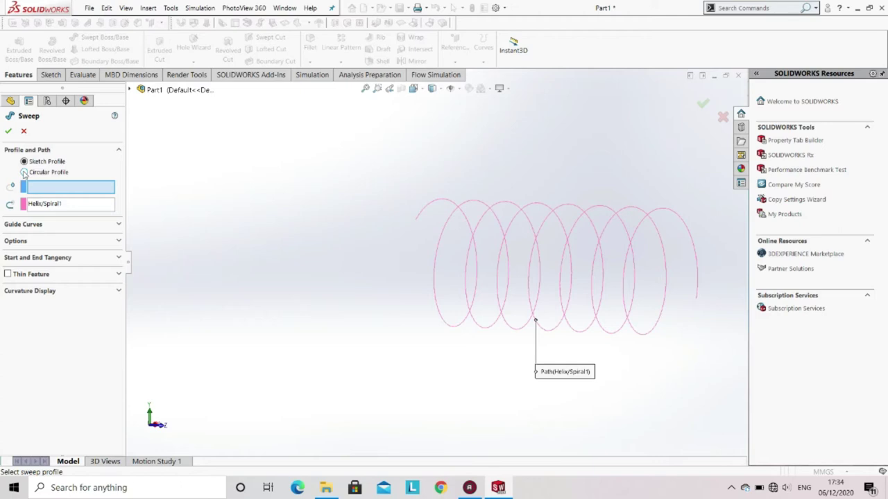
pyautogui.click(25, 173)
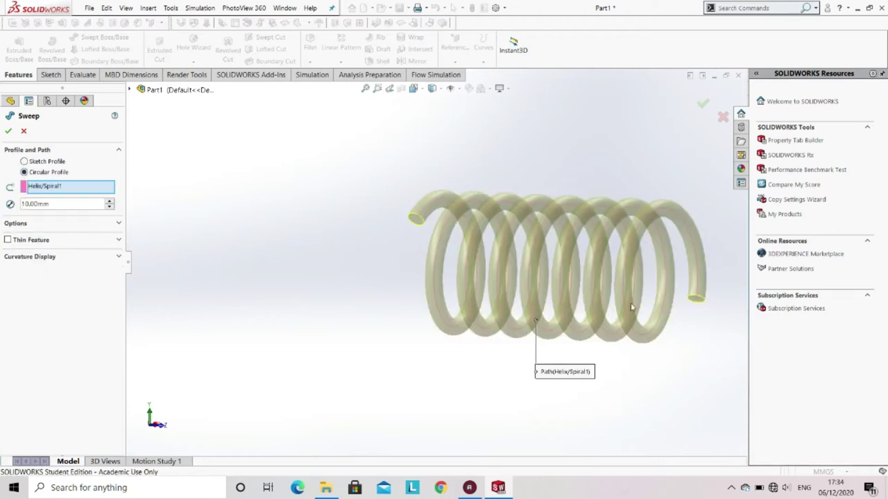
pyautogui.doubleClick(51, 206)
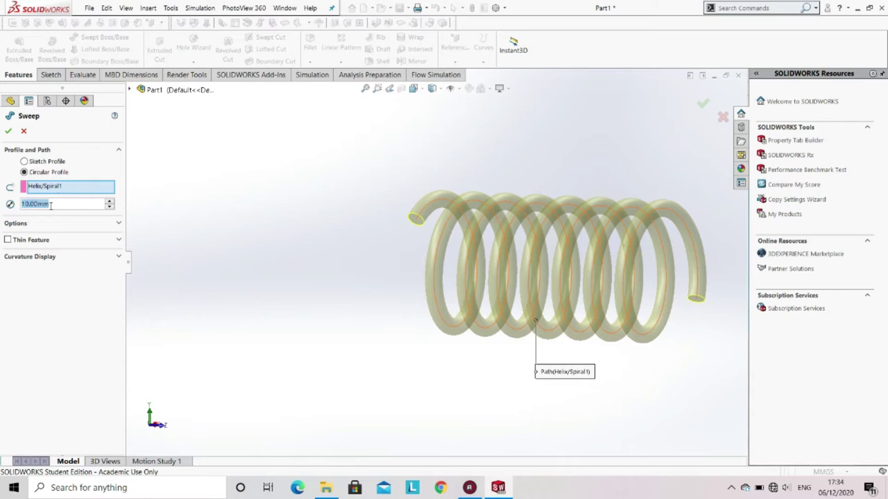
pyautogui.write('9')
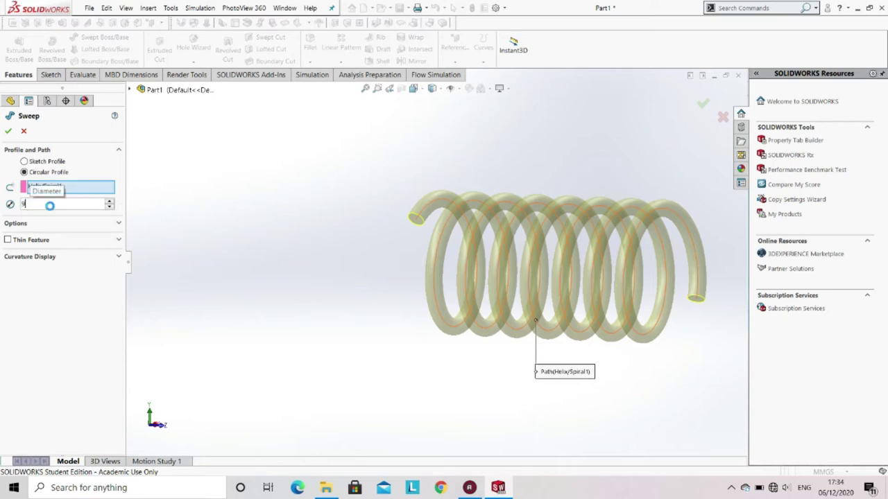
pyautogui.press('Return')
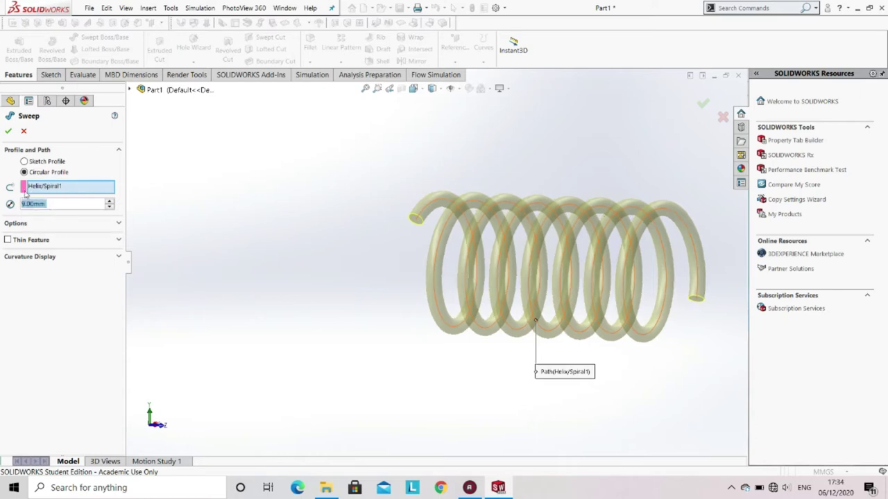
pyautogui.click(8, 131)
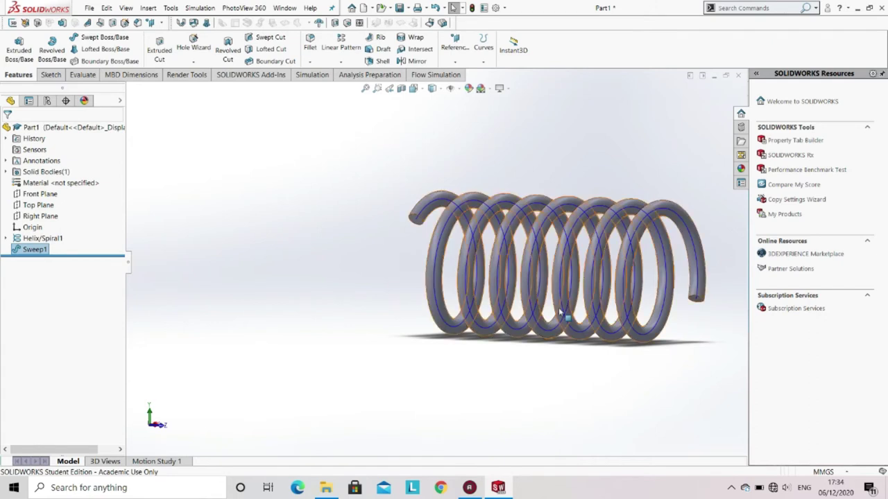
# Step: Hide the helix curve running through the swept coil
pyautogui.click(498, 290)
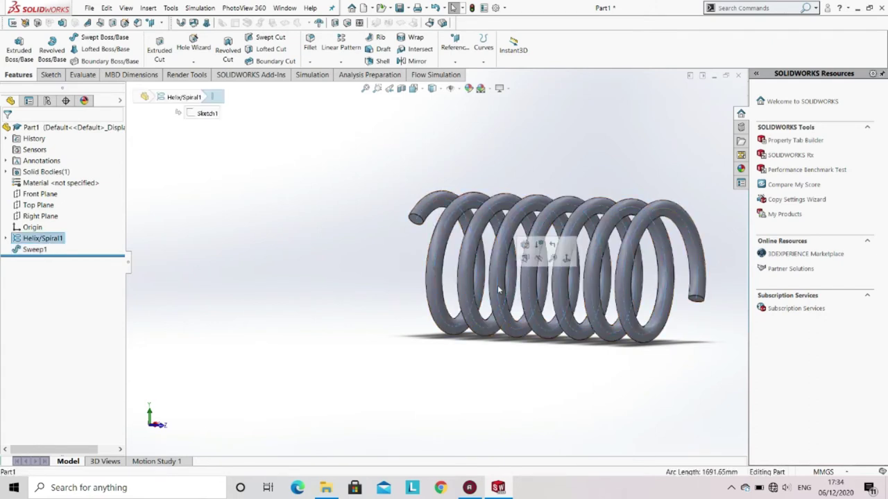
pyautogui.click(539, 260)
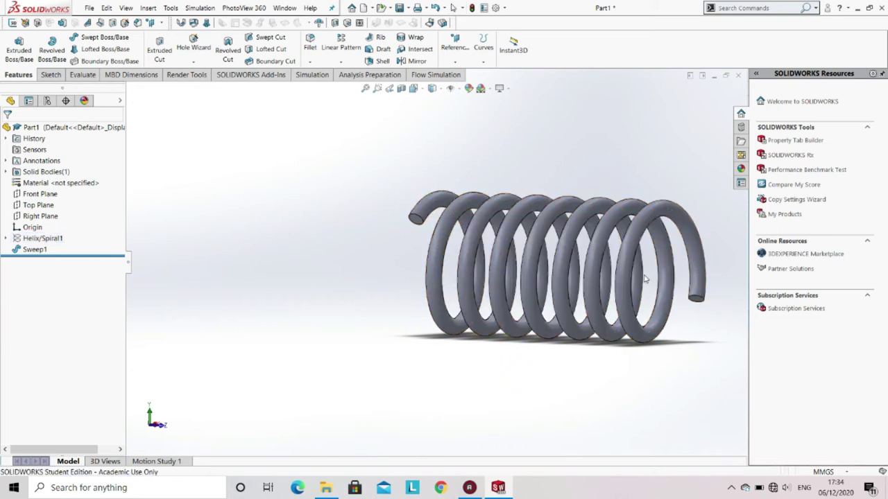
pyautogui.moveTo(574, 315); pyautogui.dragTo(598, 106, button='middle')
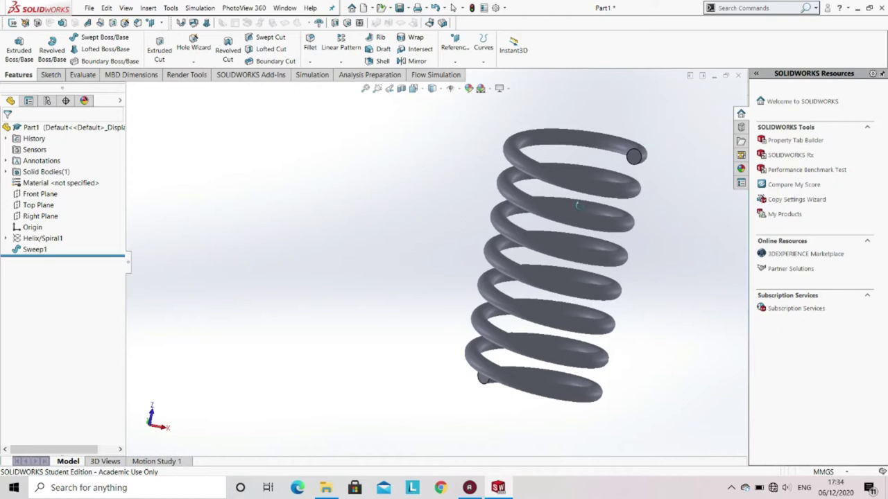
pyautogui.moveTo(577, 206)
pyautogui.mouseDown(button='middle')
pyautogui.moveTo(576, 224)
pyautogui.moveTo(580, 215)
pyautogui.mouseUp(button='middle')
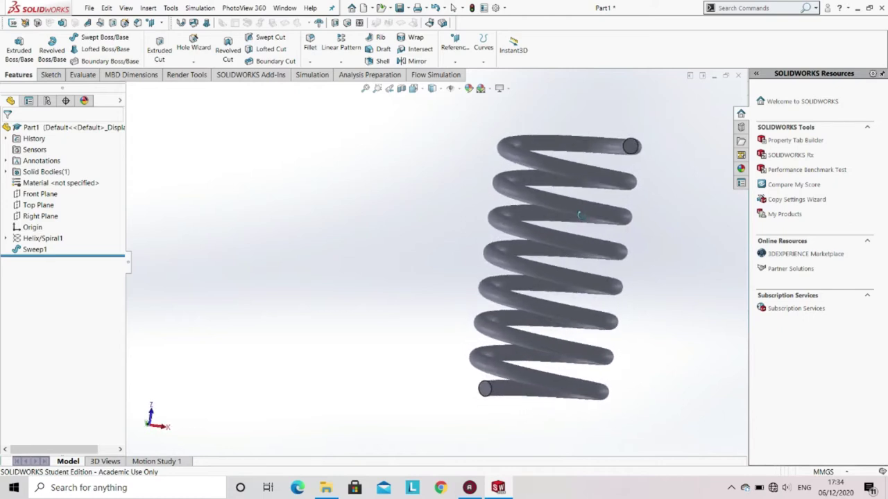
pyautogui.hotkey('ctrl', '1')
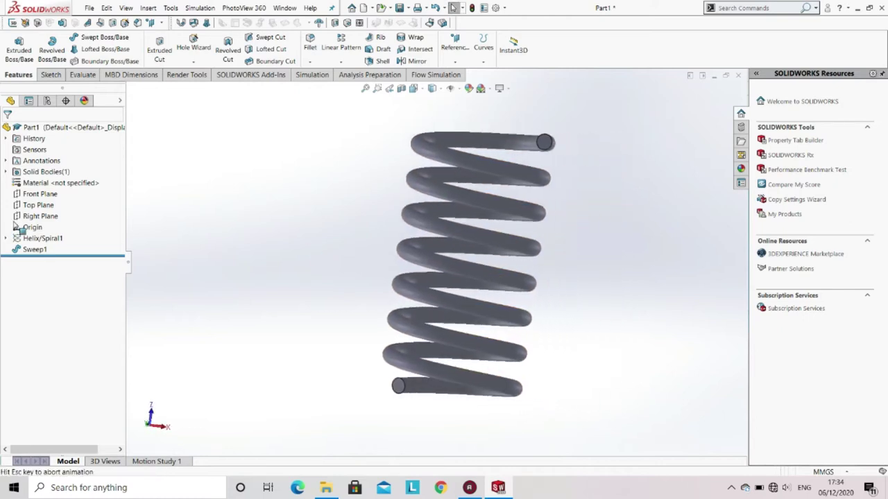
# Step: Start a sketch on the Top Plane and orient the model to the Top view
pyautogui.click(34, 205)
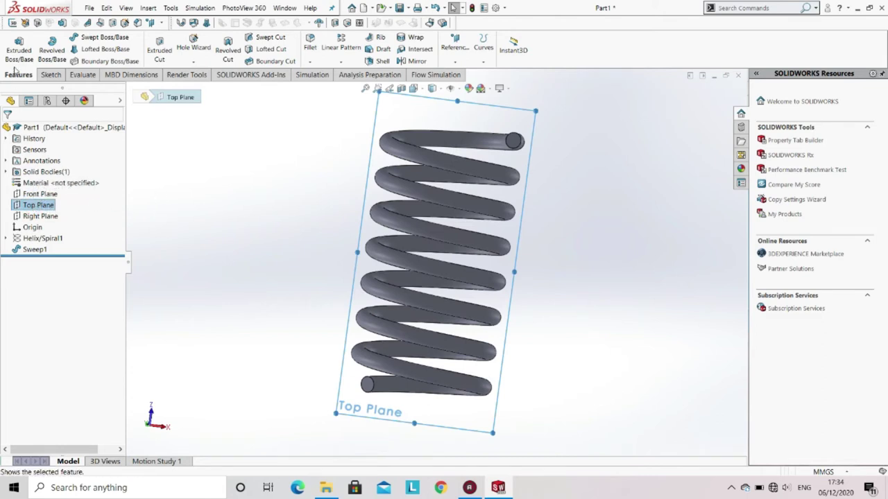
pyautogui.click(50, 74)
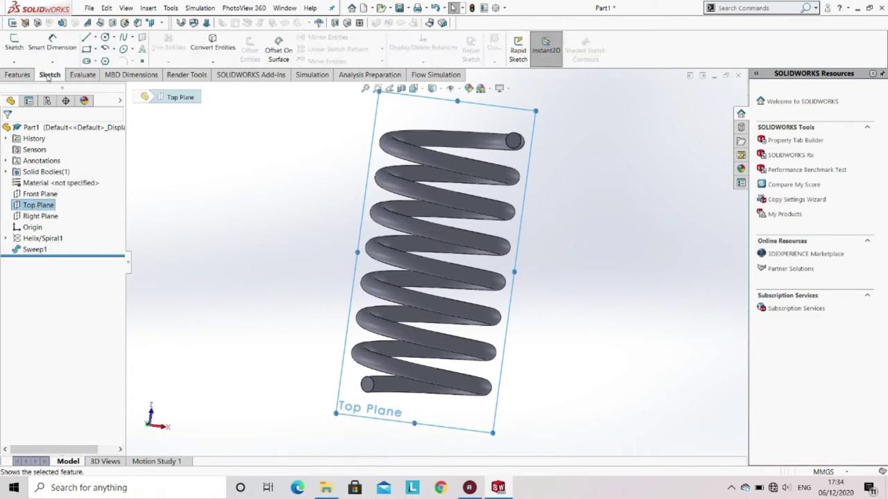
pyautogui.click(12, 46)
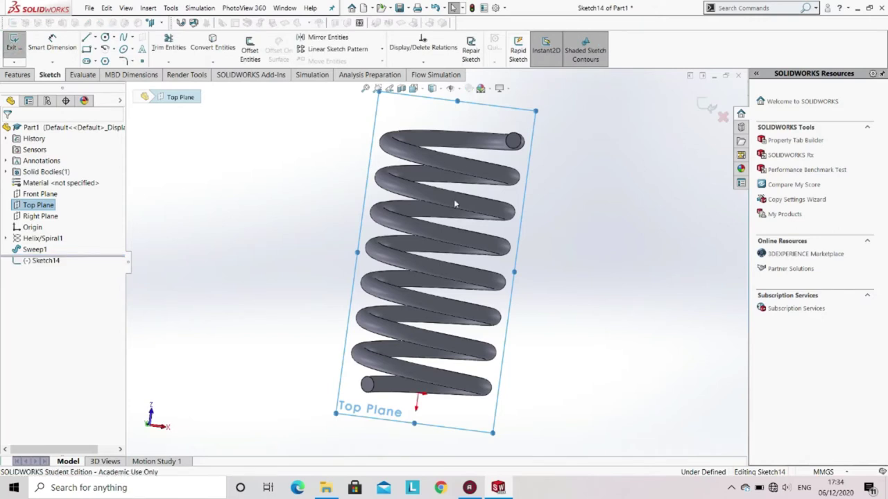
pyautogui.scroll(1, 456, 204)
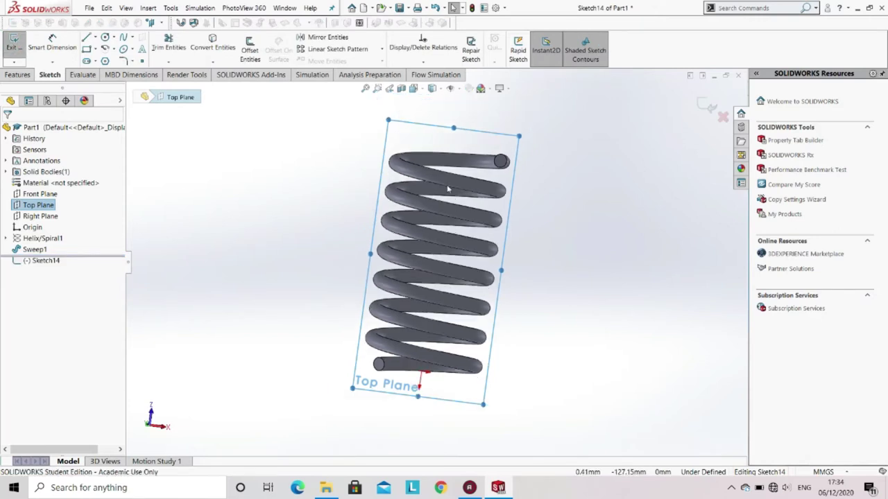
pyautogui.click(419, 88)
pyautogui.click(466, 141)
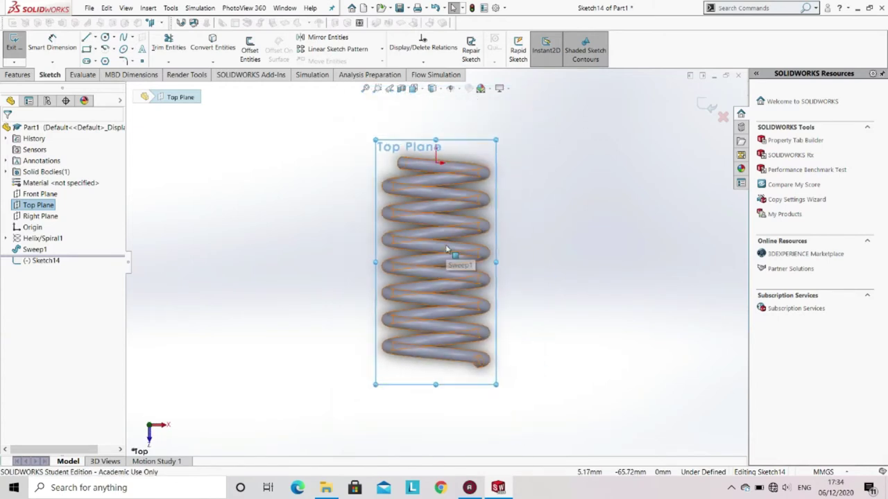
pyautogui.click(284, 147)
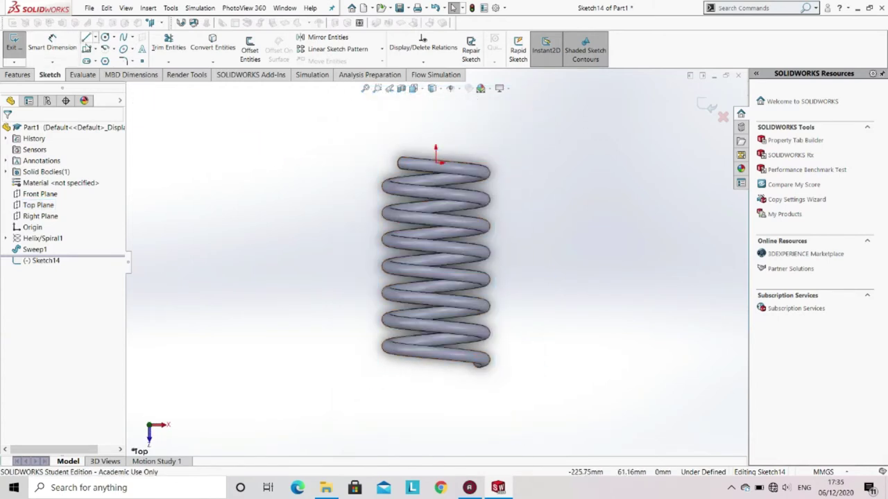
# Step: Sketch a corner rectangle about 20 mm high over the coil's end at the origin, slightly wider than the coil on both sides
pyautogui.click(86, 48)
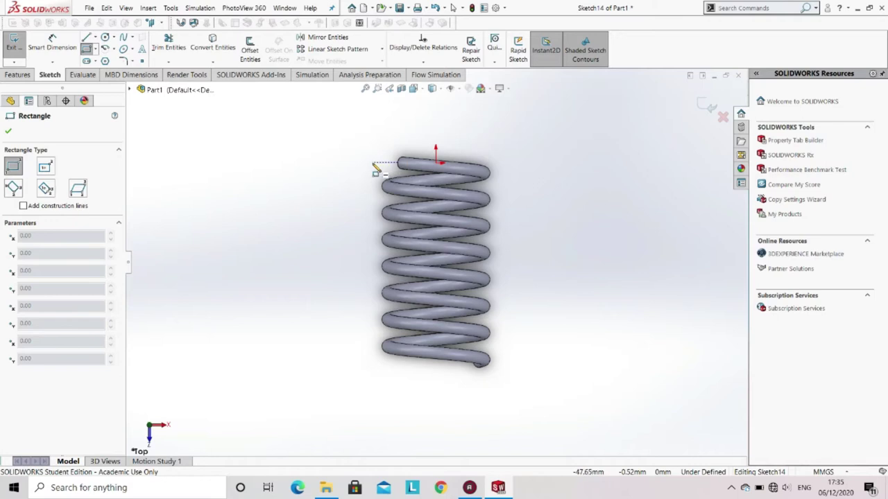
pyautogui.click(372, 163)
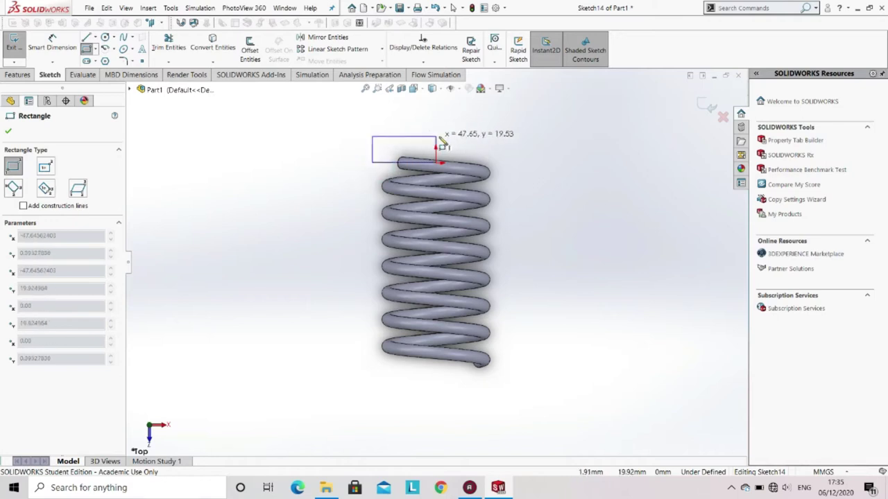
pyautogui.click(511, 141)
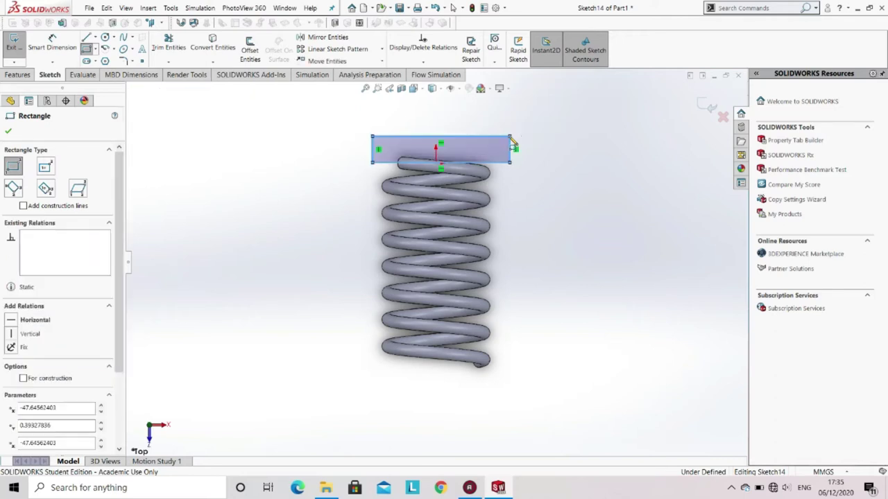
pyautogui.press('Escape')
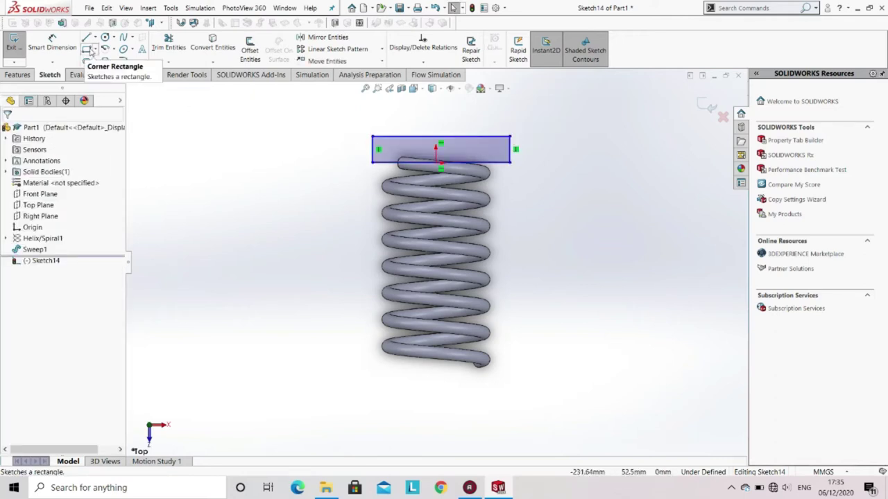
# Step: Sketch a second corner rectangle over the coil's opposite end, starting about 148 mm from the origin and matching the first rectangle's width
pyautogui.click(86, 48)
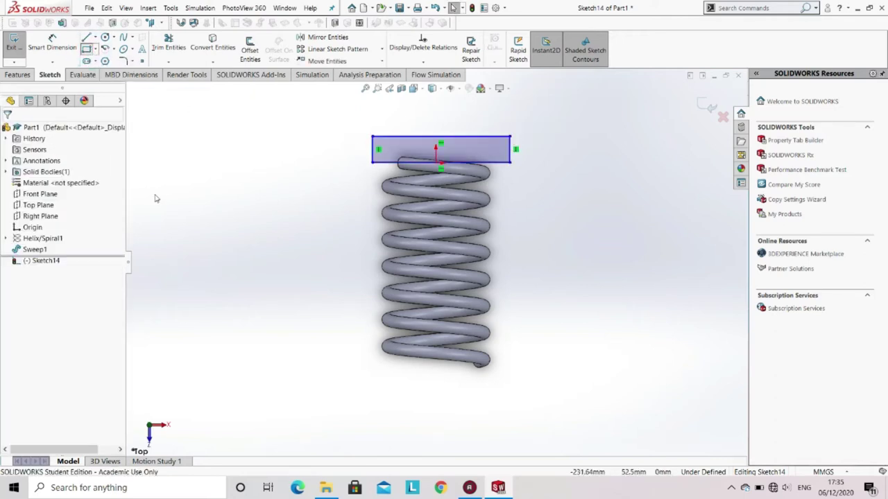
pyautogui.click(511, 362)
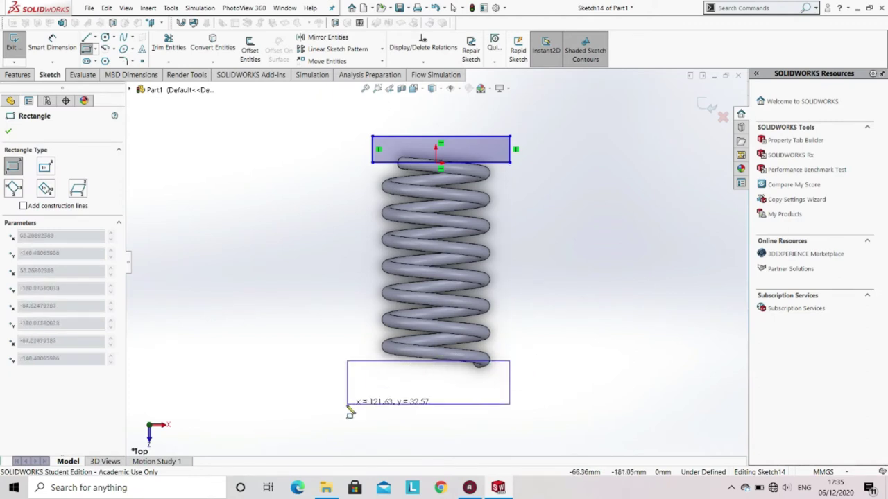
pyautogui.click(372, 386)
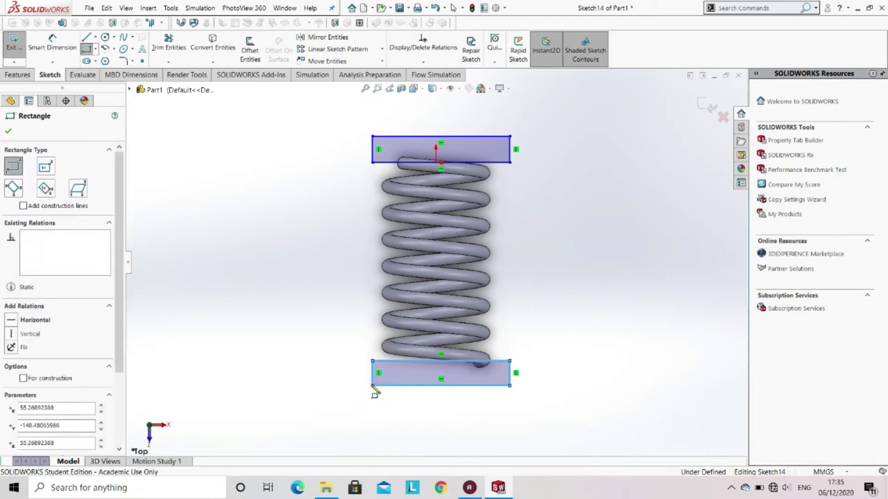
pyautogui.press('Escape')
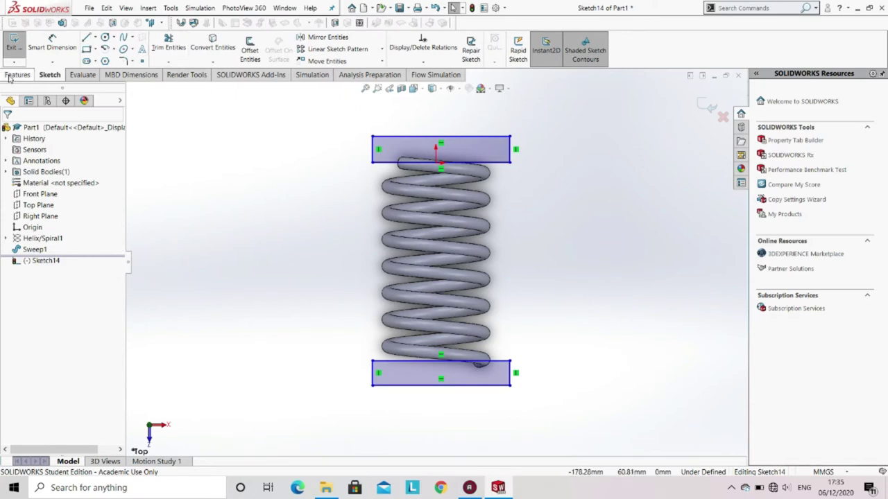
# Step: Cut both coil ends flat with an Extruded Cut of the two rectangles, using Mid Plane and a depth of 80 mm
pyautogui.click(9, 76)
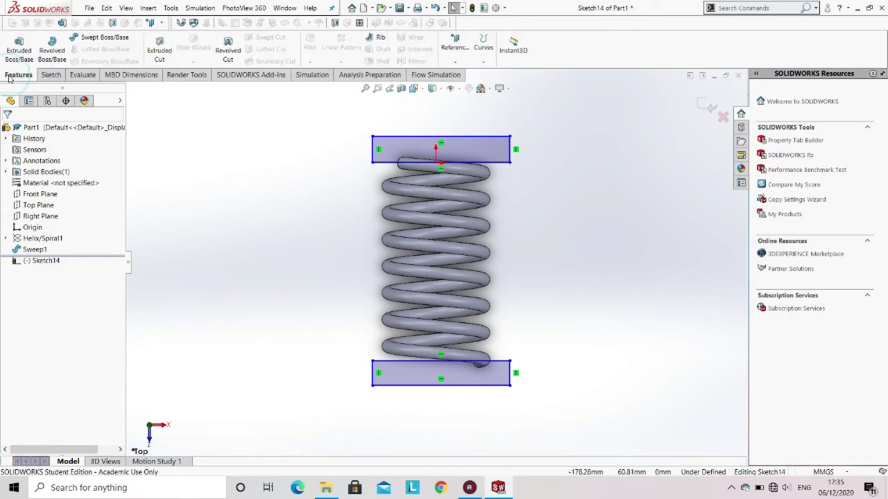
pyautogui.click(160, 52)
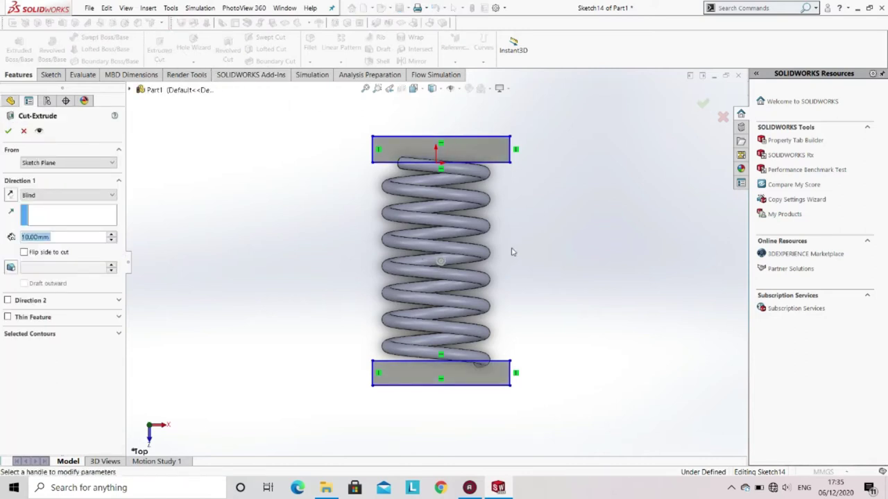
pyautogui.moveTo(498, 263); pyautogui.dragTo(454, 281, button='middle')
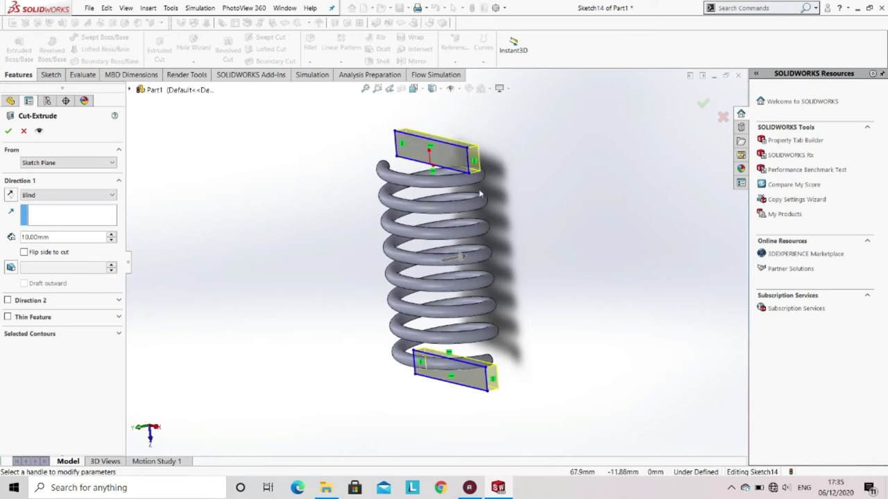
pyautogui.click(33, 197)
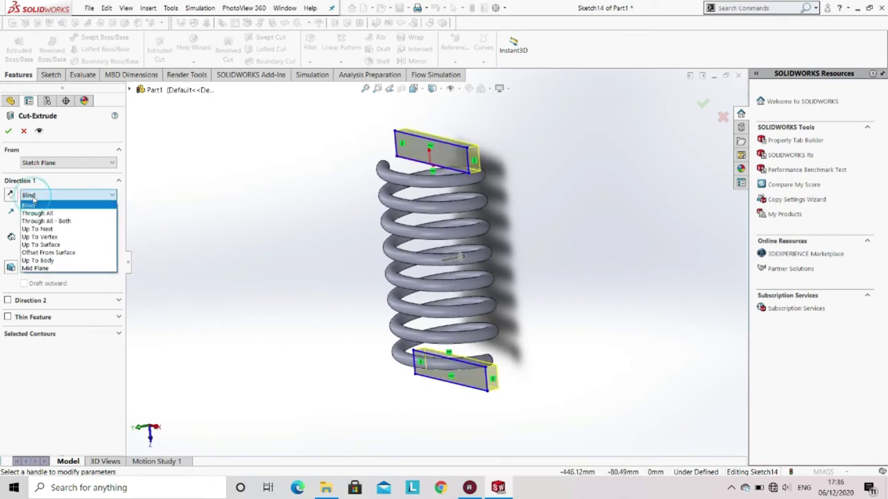
pyautogui.click(38, 269)
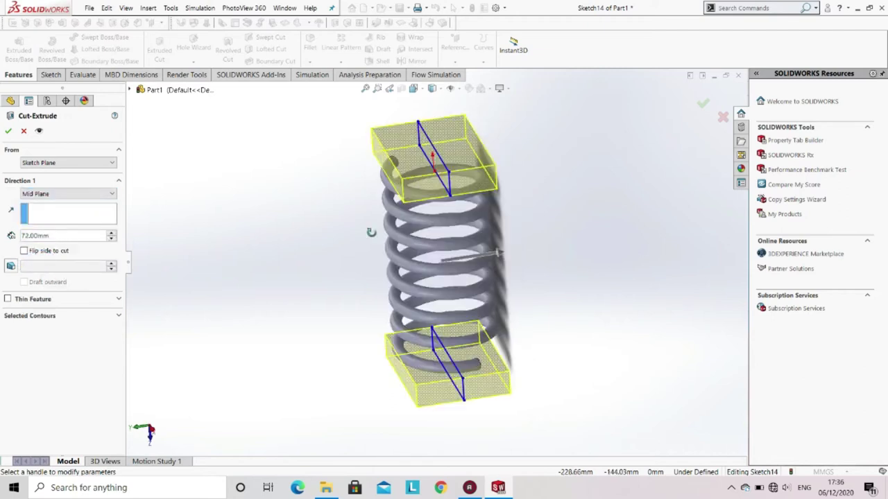
pyautogui.doubleClick(54, 236)
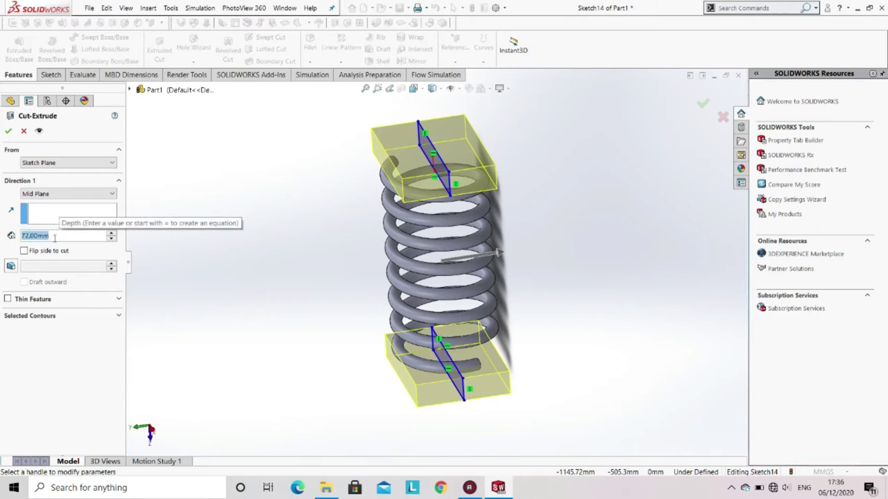
pyautogui.write('80')
pyautogui.press('Return')
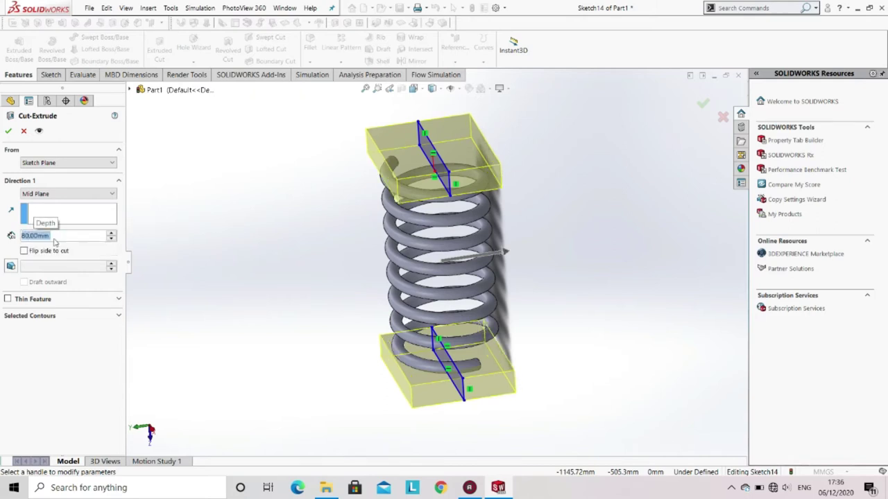
pyautogui.click(9, 131)
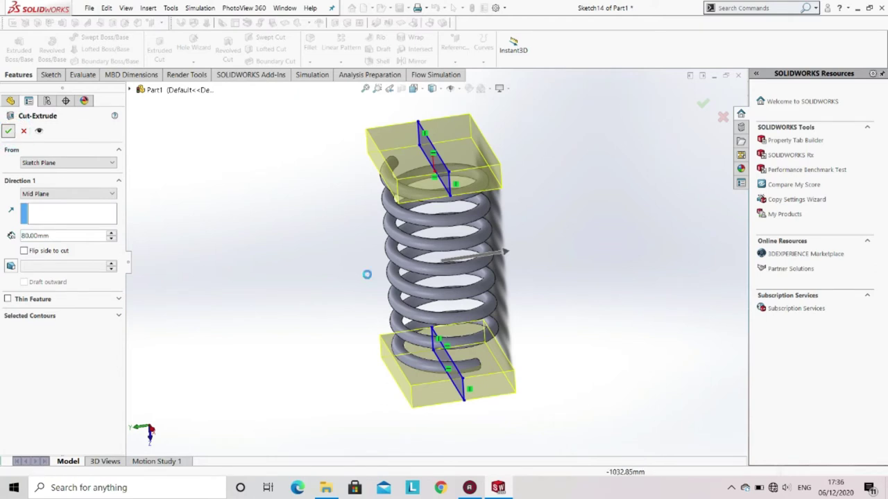
pyautogui.moveTo(367, 278); pyautogui.dragTo(2, 137, button='middle')
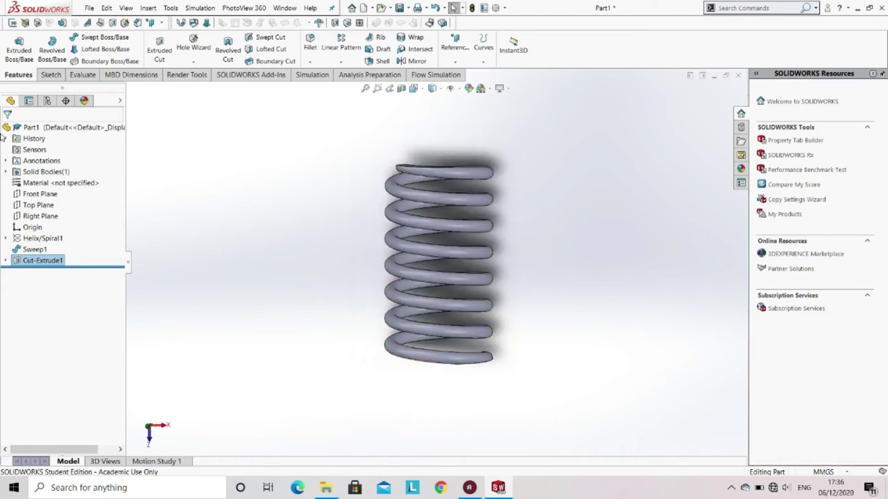
# Step: Save the spring part as spring149mm in the Rollcage folder
pyautogui.click(91, 8)
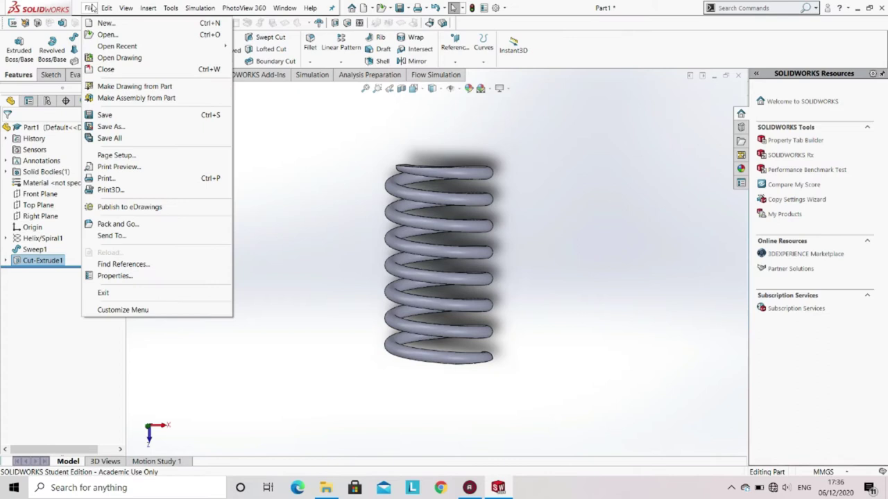
pyautogui.click(111, 118)
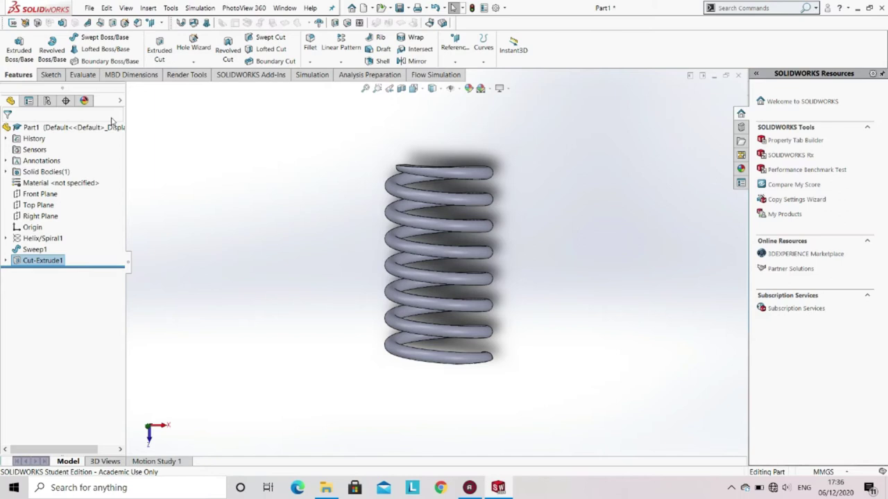
pyautogui.hotkey('ctrl', 's')
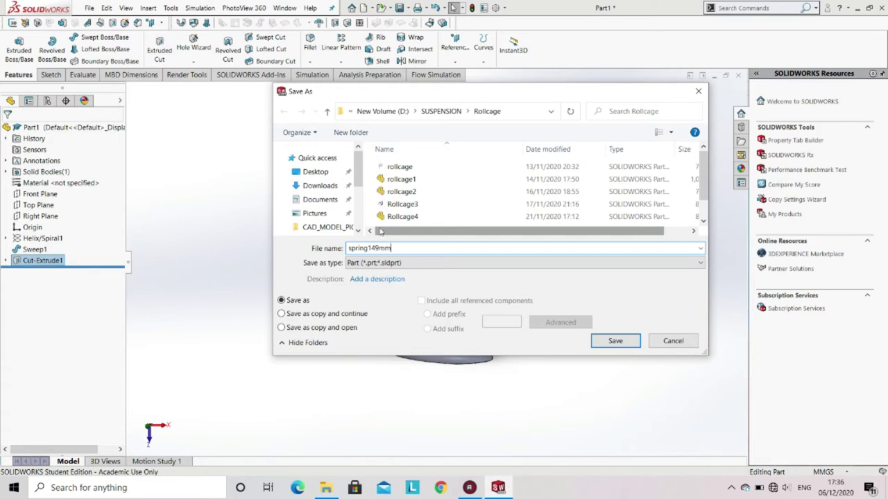
pyautogui.click(615, 343)
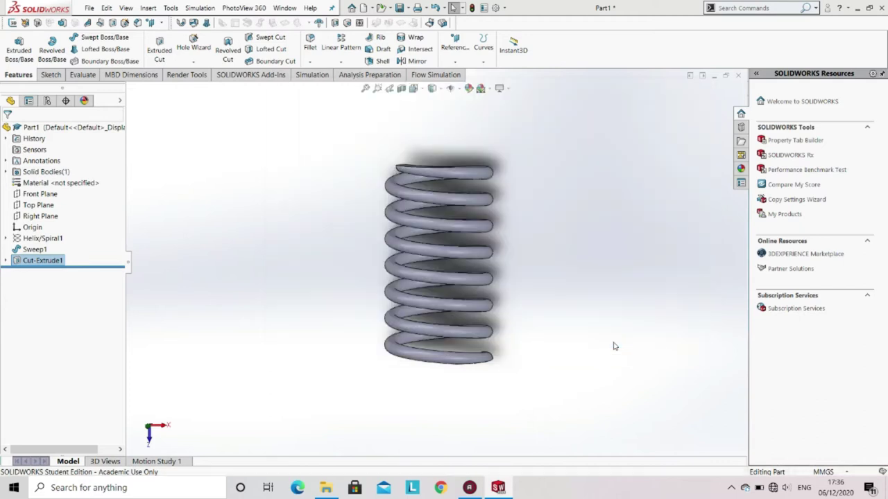
# Step: Create a new Part document
pyautogui.click(88, 8)
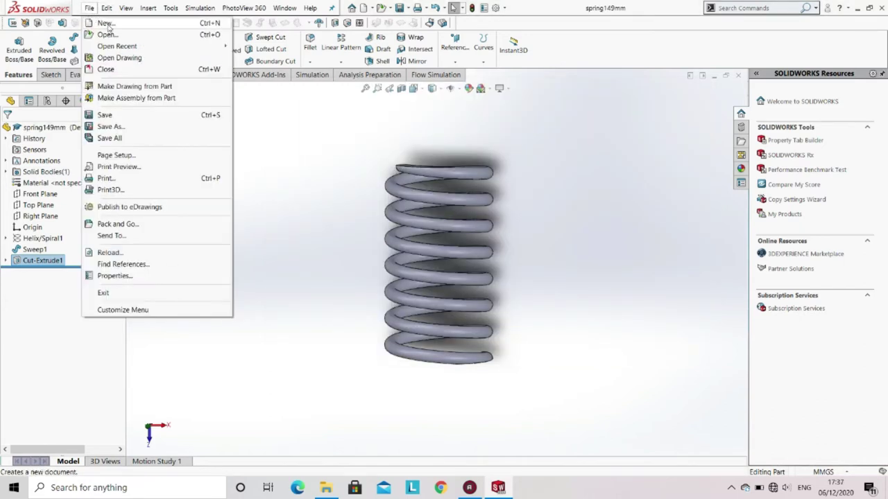
pyautogui.click(107, 24)
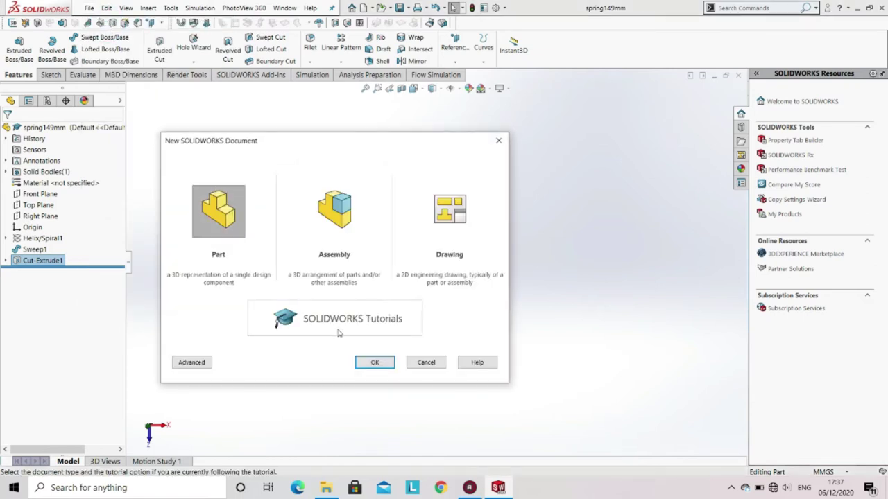
pyautogui.click(366, 361)
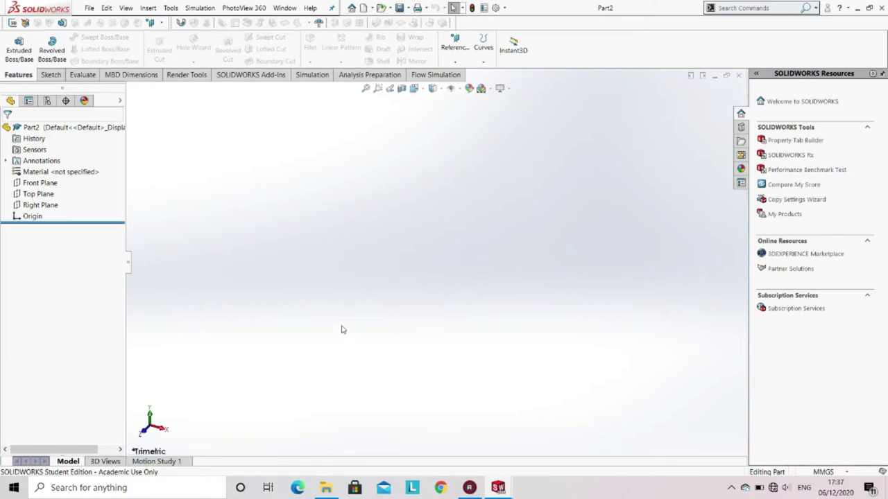
# Step: Sketch a circle about 105 mm in diameter on the Front Plane, centred on the origin
pyautogui.click(49, 75)
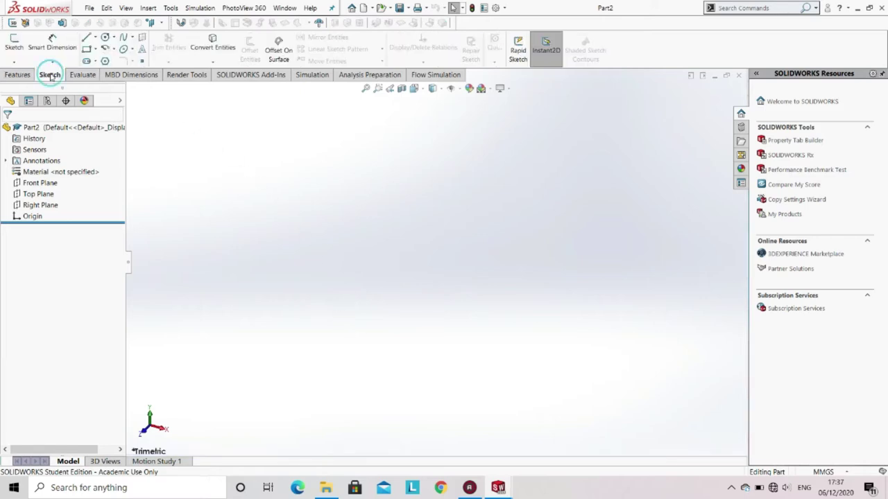
pyautogui.click(13, 44)
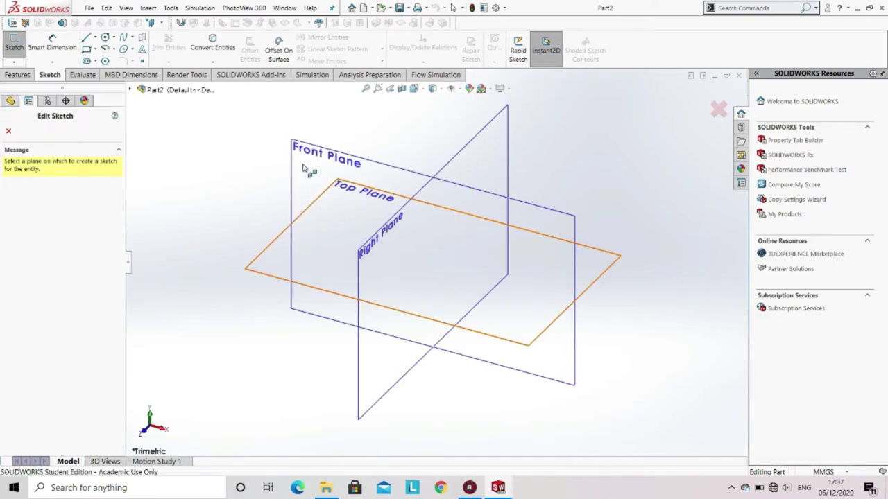
pyautogui.click(294, 142)
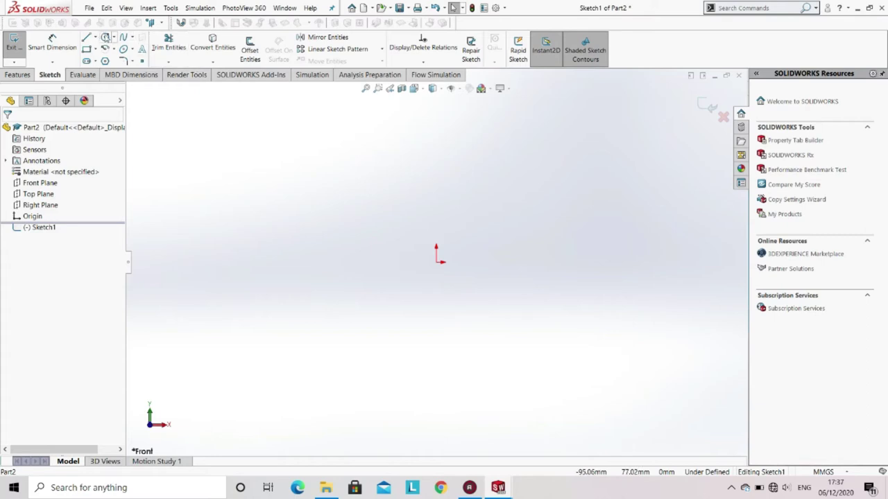
pyautogui.click(104, 37)
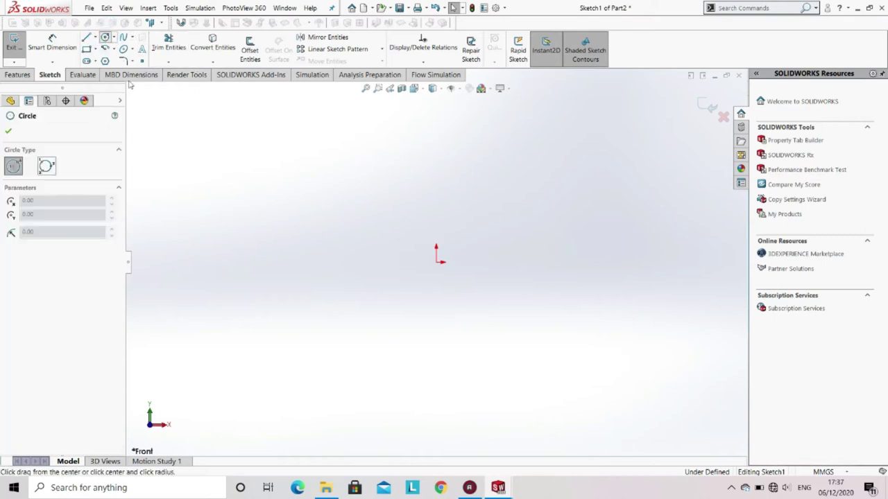
pyautogui.click(436, 264)
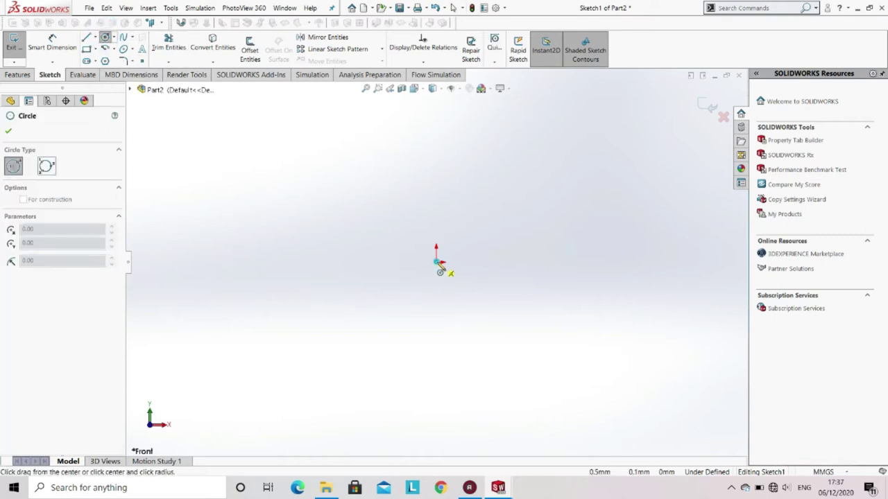
pyautogui.click(445, 389)
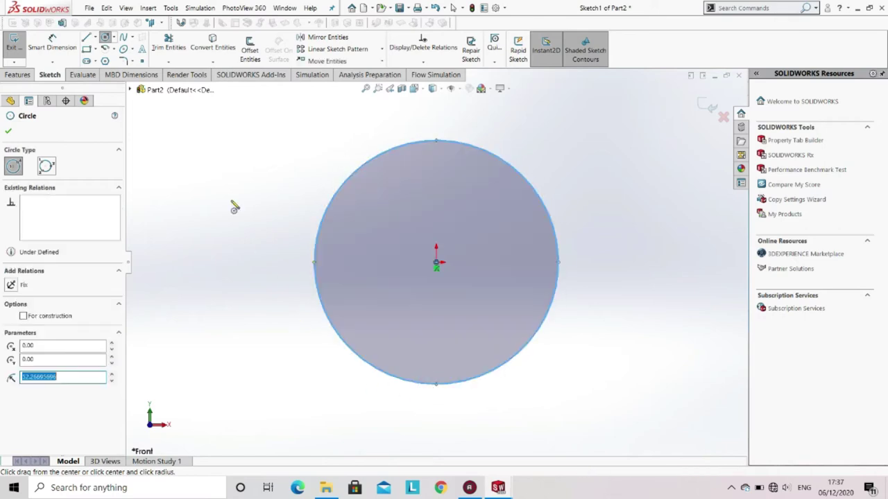
# Step: Dimension the circle's diameter and set it to 86 mm
pyautogui.click(52, 43)
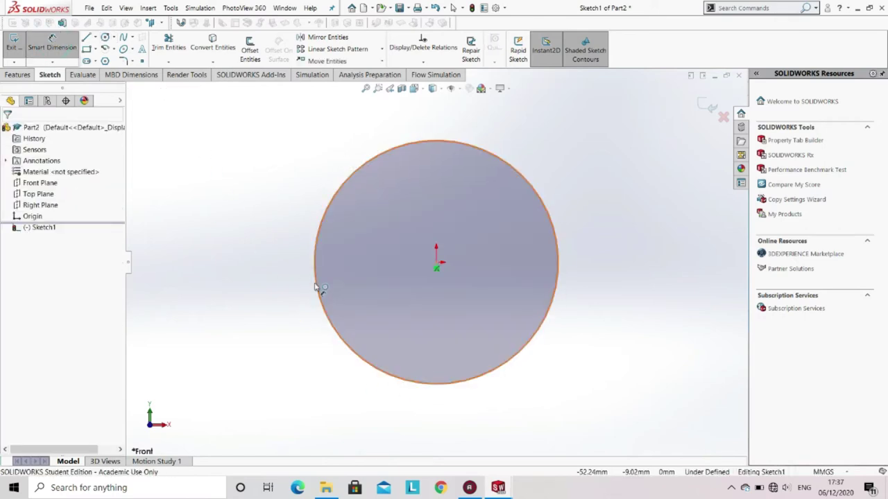
pyautogui.click(315, 287)
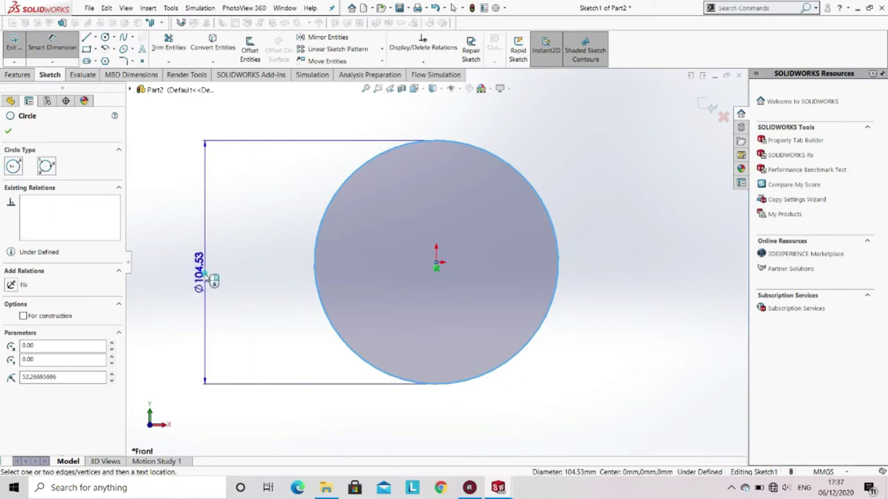
pyautogui.click(209, 277)
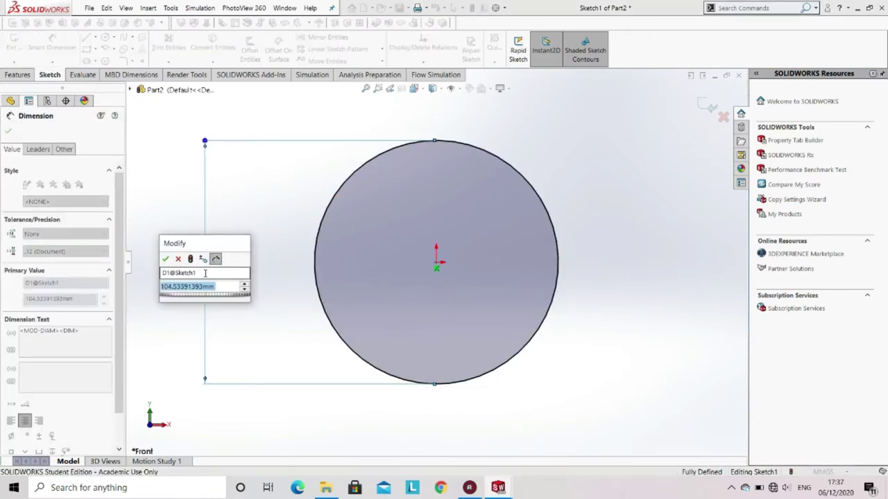
pyautogui.write('66')
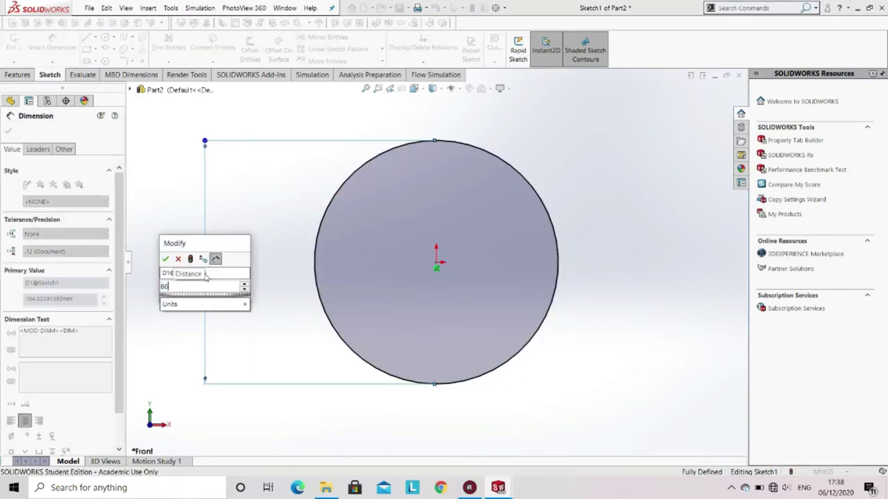
pyautogui.press('Return')
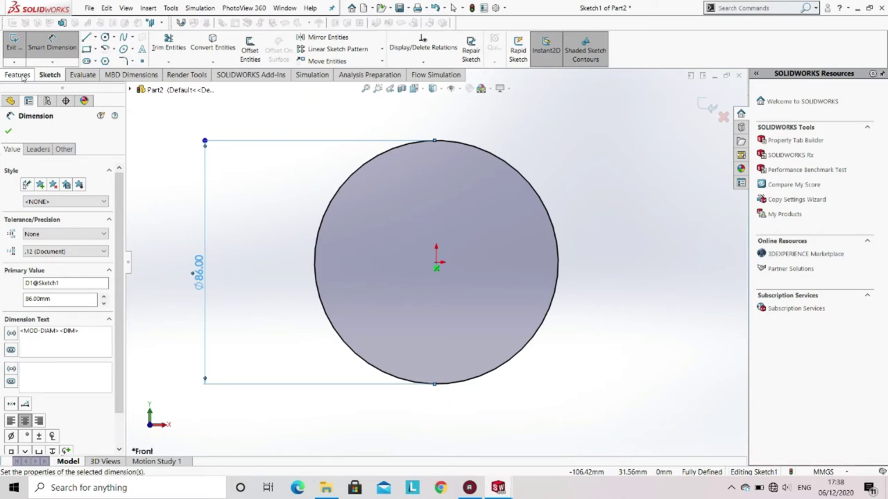
# Step: Extrude the circle into a solid disc with a Blind depth of 10 mm
pyautogui.click(17, 75)
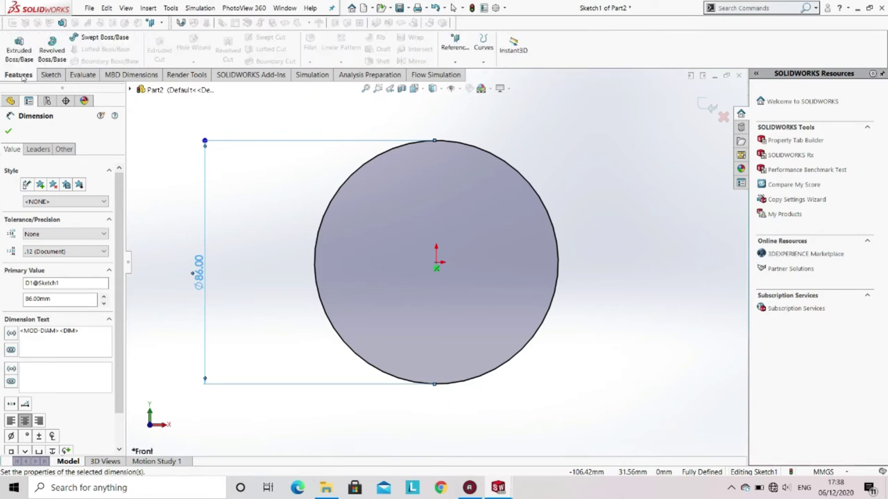
pyautogui.click(20, 53)
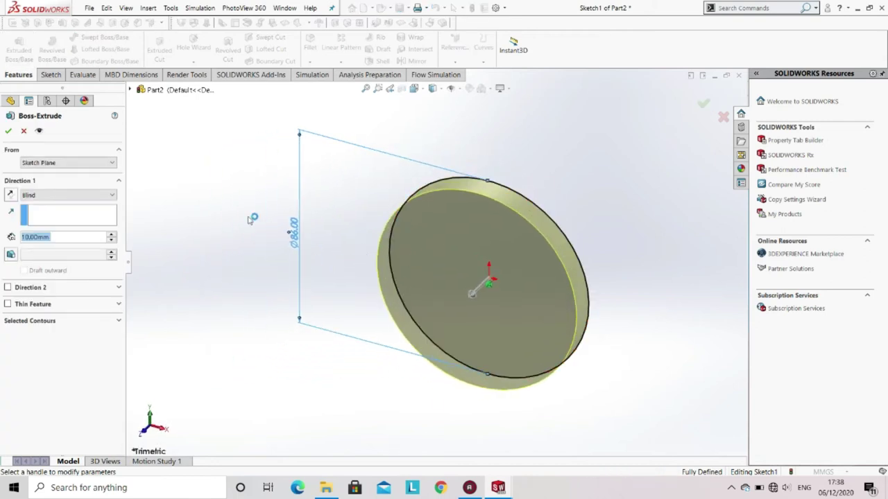
pyautogui.click(44, 237)
pyautogui.press('BackSpace')
pyautogui.press('BackSpace')
pyautogui.press('BackSpace')
pyautogui.press('BackSpace')
pyautogui.press('BackSpace')
pyautogui.press('Return')
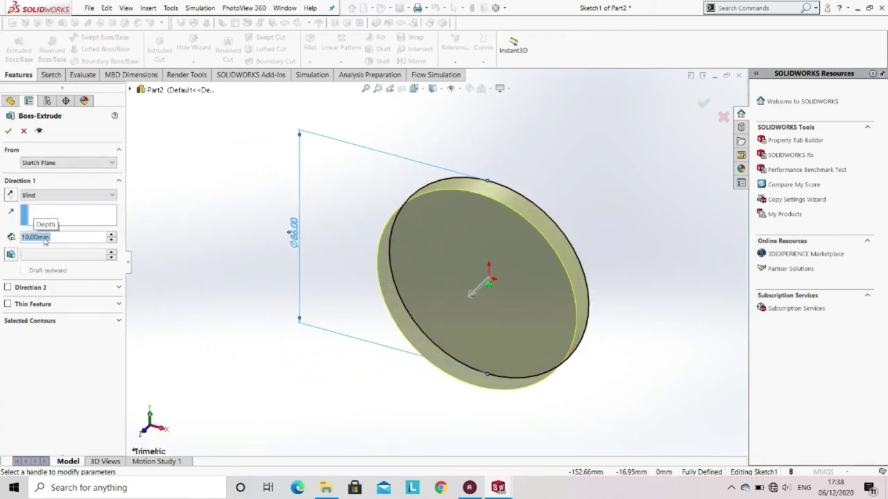
pyautogui.click(7, 132)
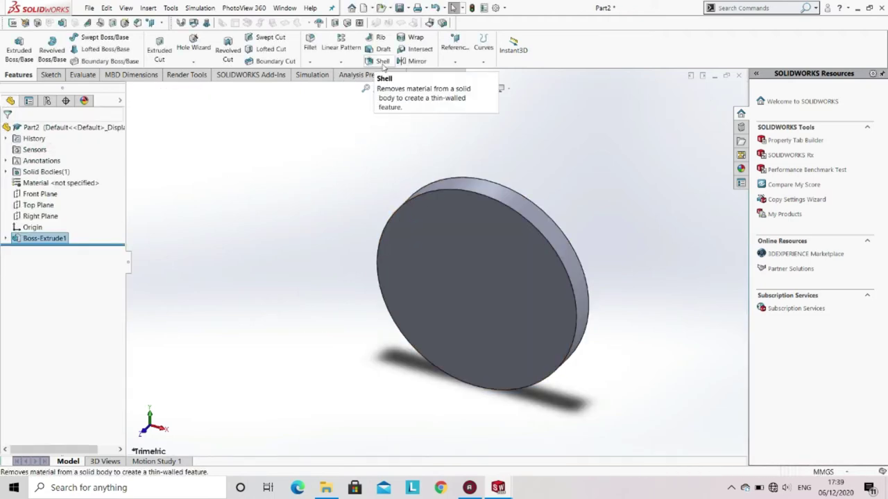
# Step: Shell the disc with a 3 mm wall thickness, removing its flat front face
pyautogui.click(383, 62)
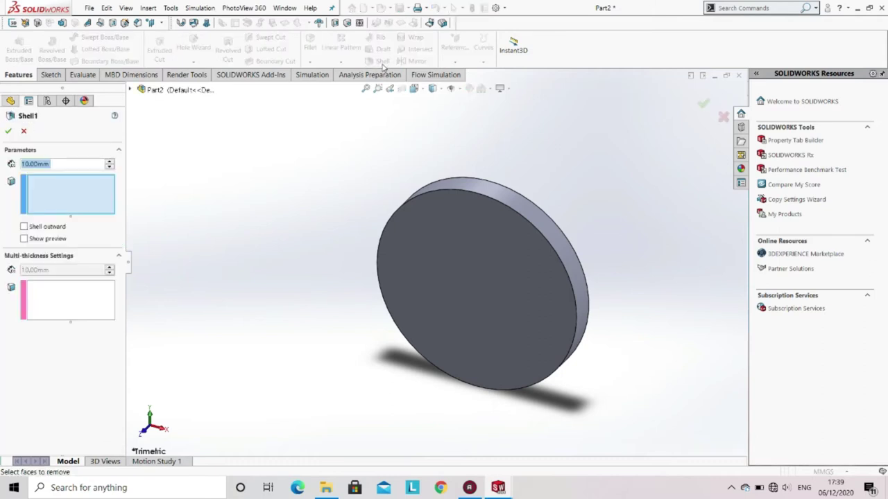
pyautogui.click(452, 307)
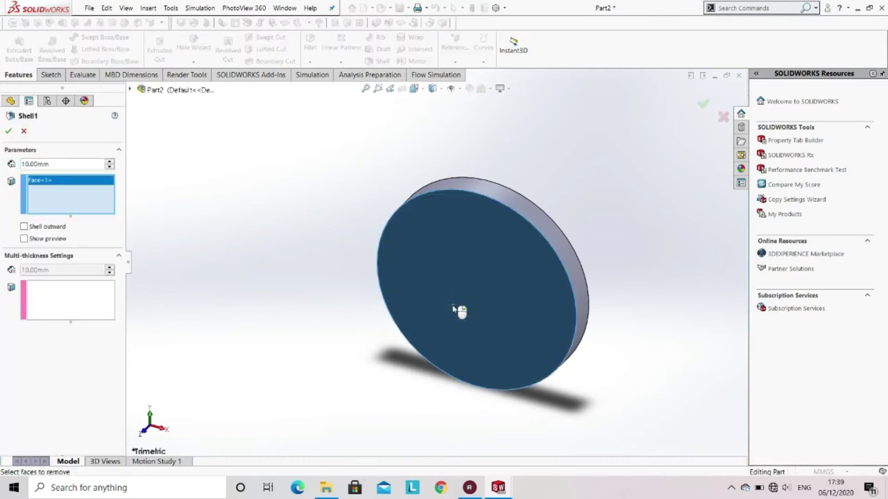
pyautogui.doubleClick(38, 163)
pyautogui.write('2')
pyautogui.press('Return')
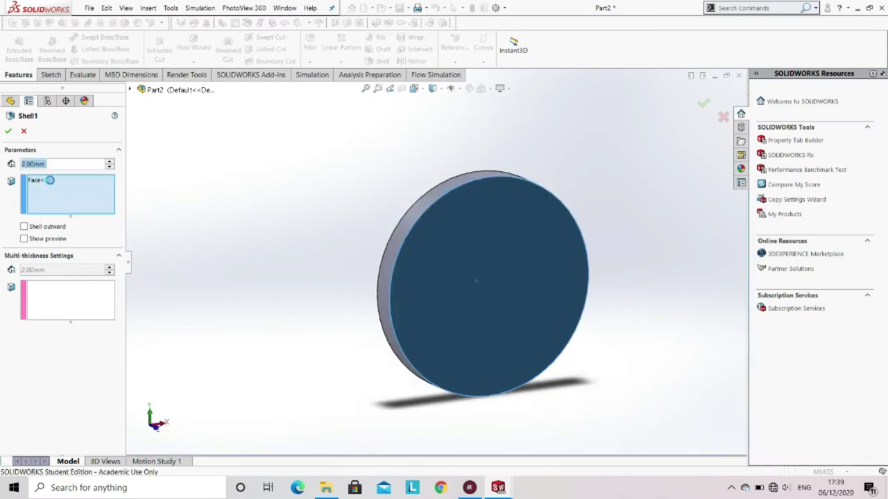
pyautogui.write('3')
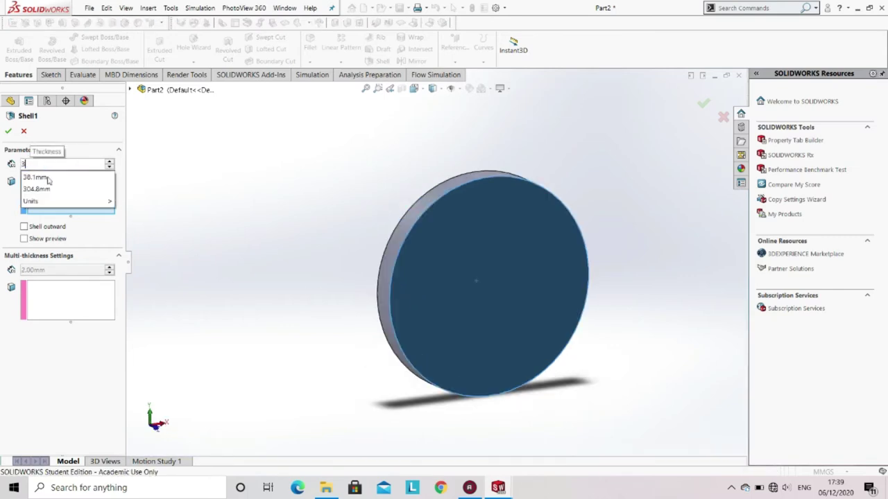
pyautogui.press('Return')
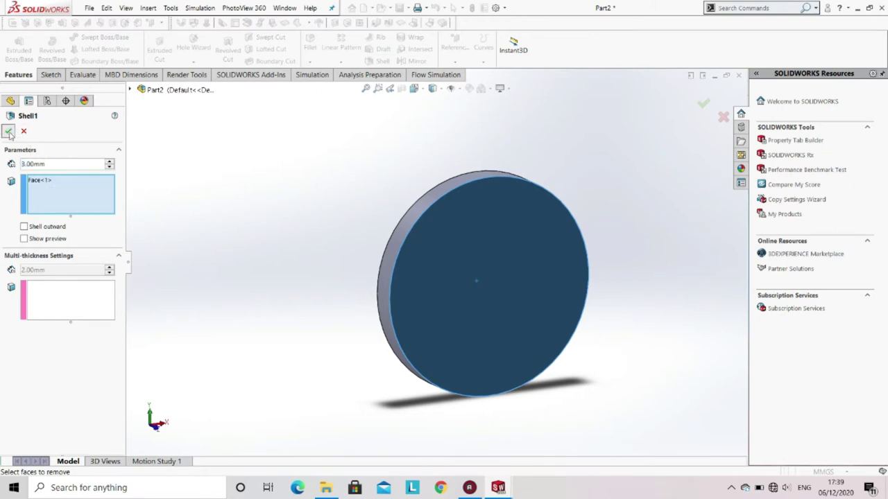
pyautogui.click(8, 131)
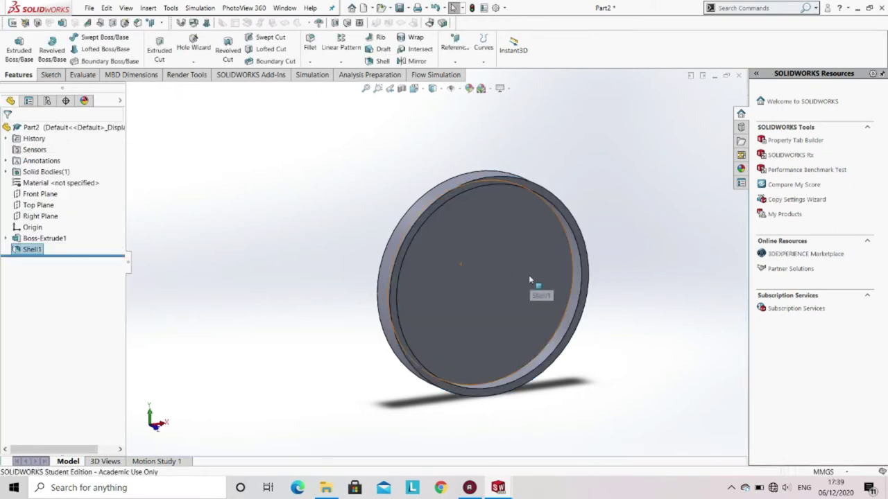
# Step: Sketch a circle about 8 mm in diameter on the shelled disc's inner floor face, centred on the origin
pyautogui.moveTo(528, 274); pyautogui.dragTo(541, 313, button='middle')
pyautogui.click(489, 283)
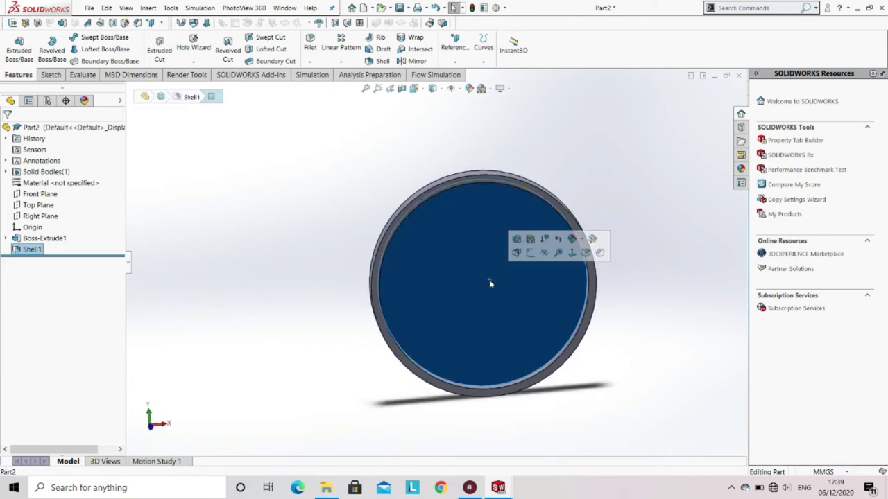
pyautogui.click(50, 75)
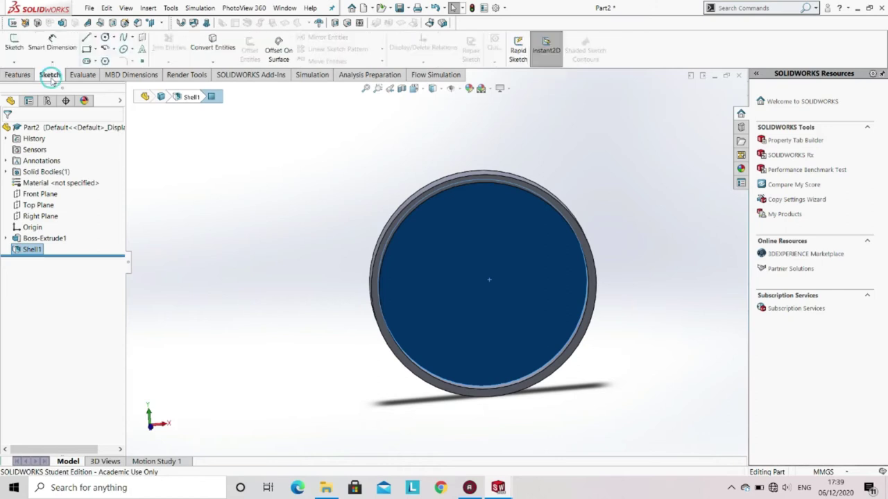
pyautogui.click(19, 47)
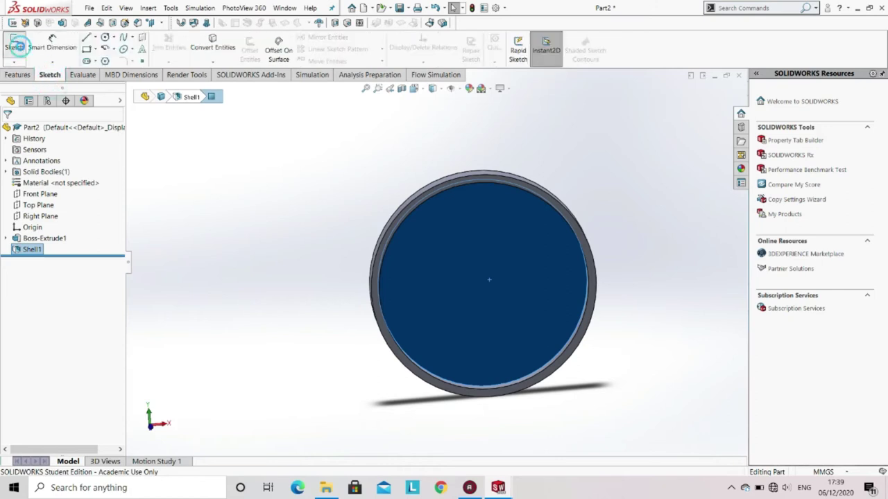
pyautogui.click(105, 38)
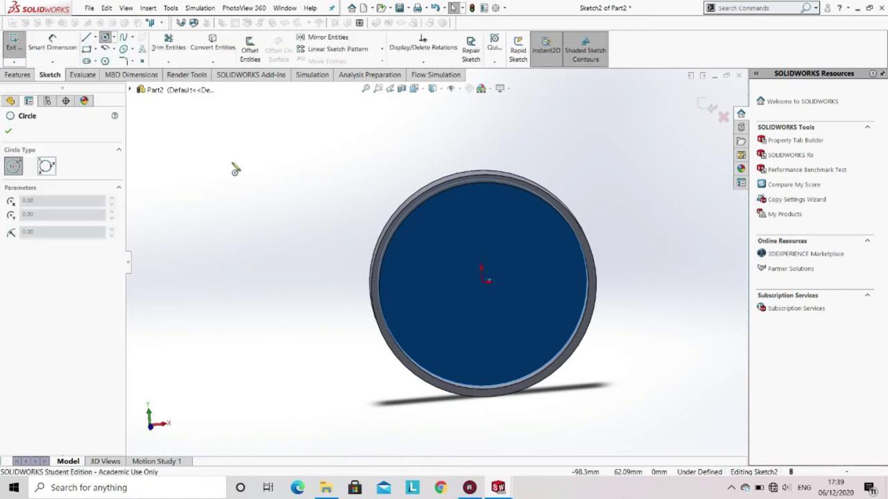
pyautogui.click(422, 90)
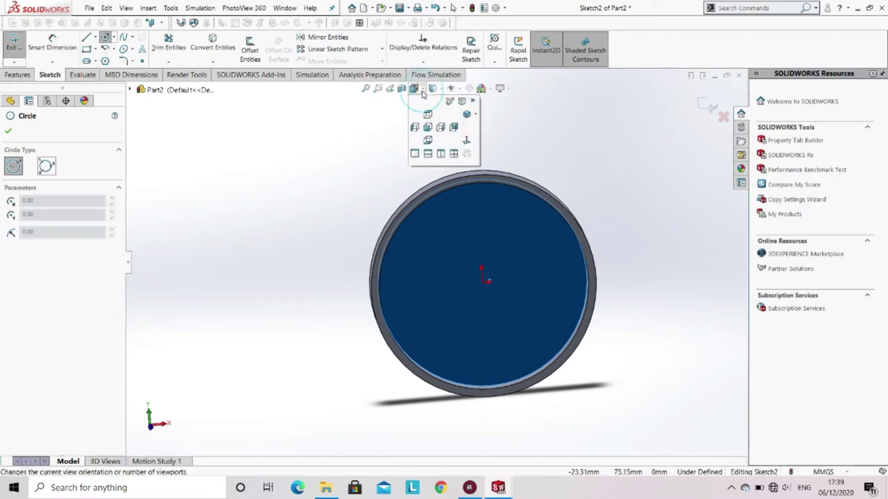
pyautogui.click(466, 142)
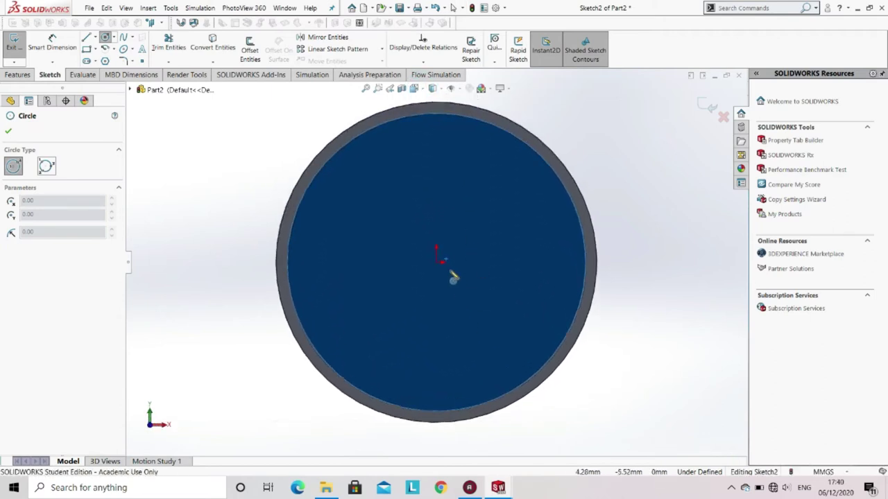
pyautogui.moveTo(436, 262)
pyautogui.mouseDown()
pyautogui.moveTo(450, 282)
pyautogui.moveTo(442, 283)
pyautogui.mouseUp()
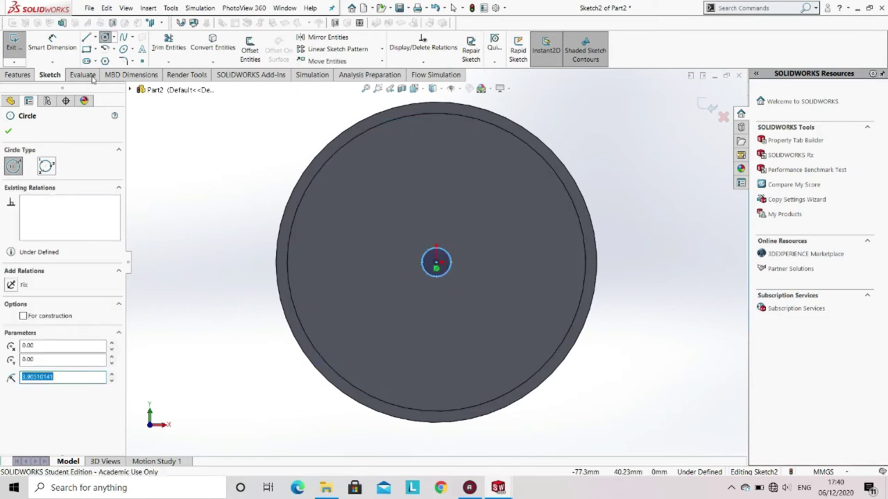
# Step: Dimension the small centre circle's diameter and set it to 10 mm
pyautogui.click(52, 43)
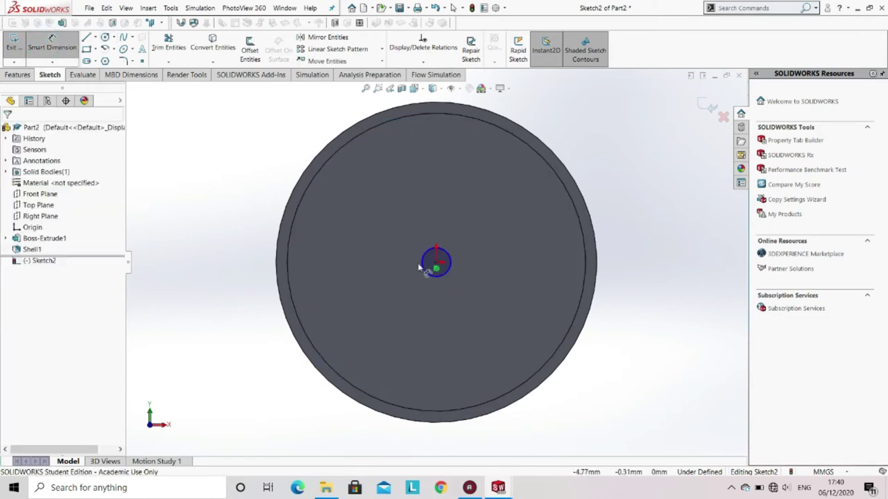
pyautogui.click(423, 266)
pyautogui.click(229, 271)
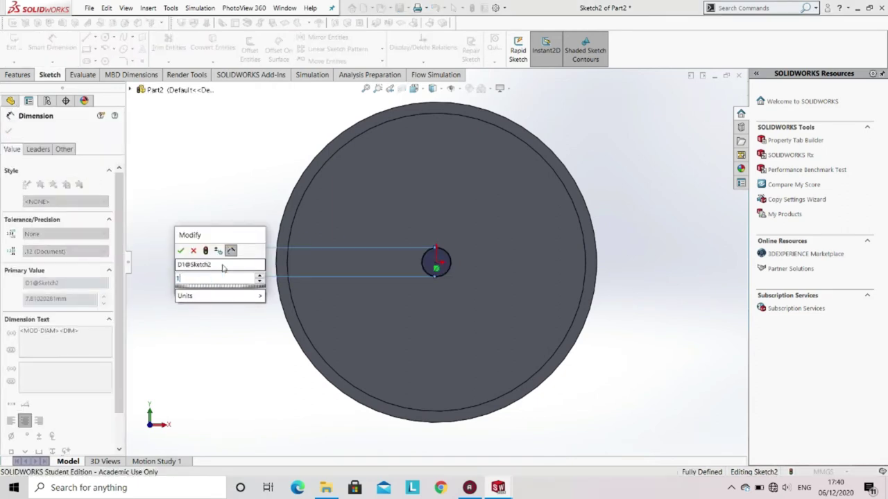
pyautogui.press('Return')
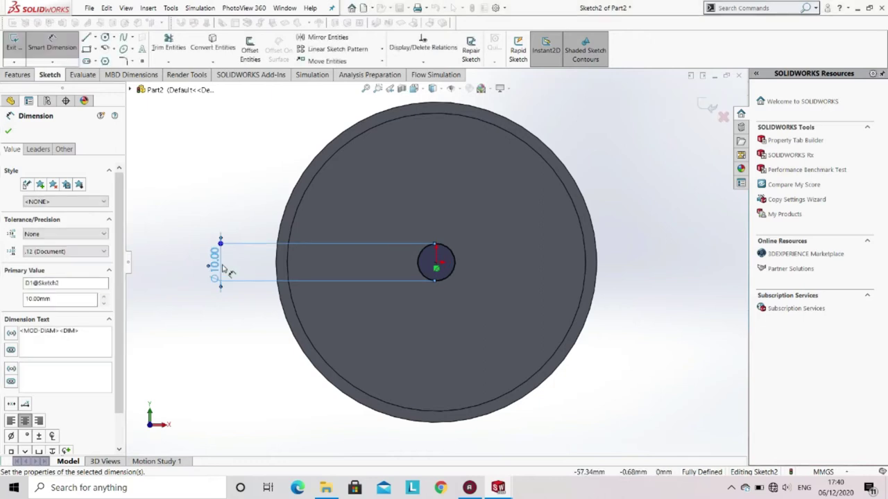
# Step: Extrude the 10 mm centre circle into a rod with a Blind depth of 100 mm, merged with the disc
pyautogui.click(17, 74)
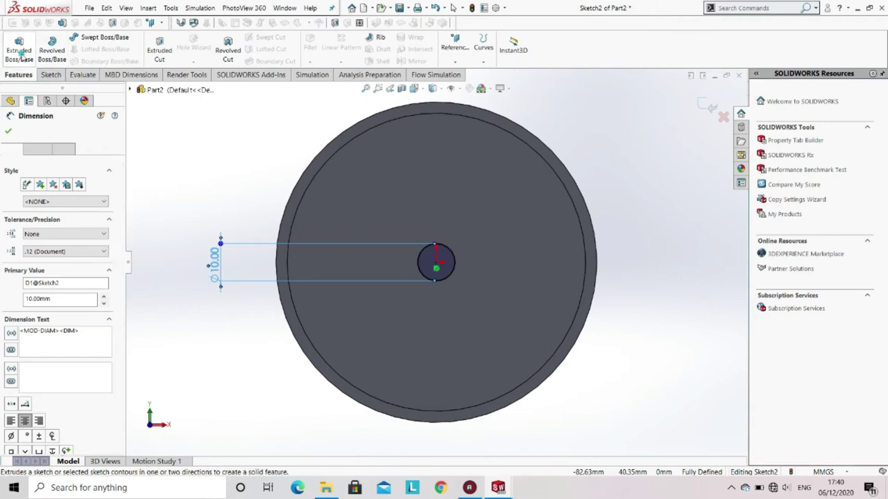
pyautogui.click(21, 55)
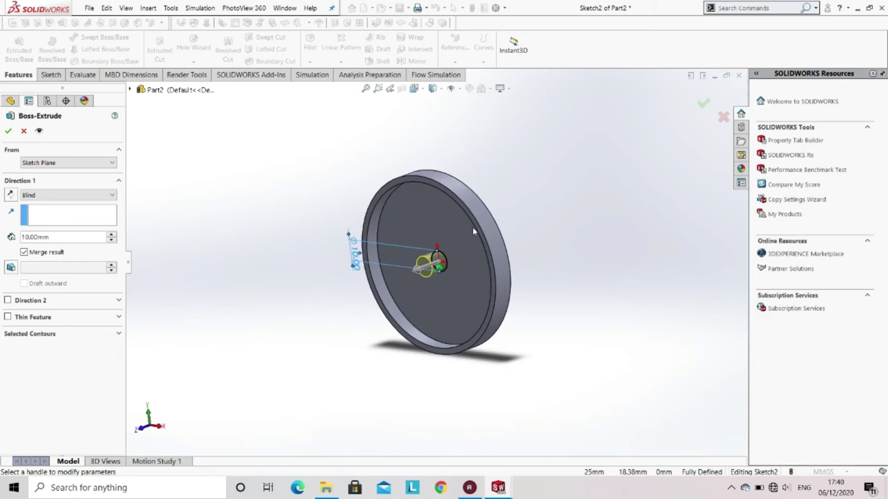
pyautogui.doubleClick(50, 237)
pyautogui.write('100')
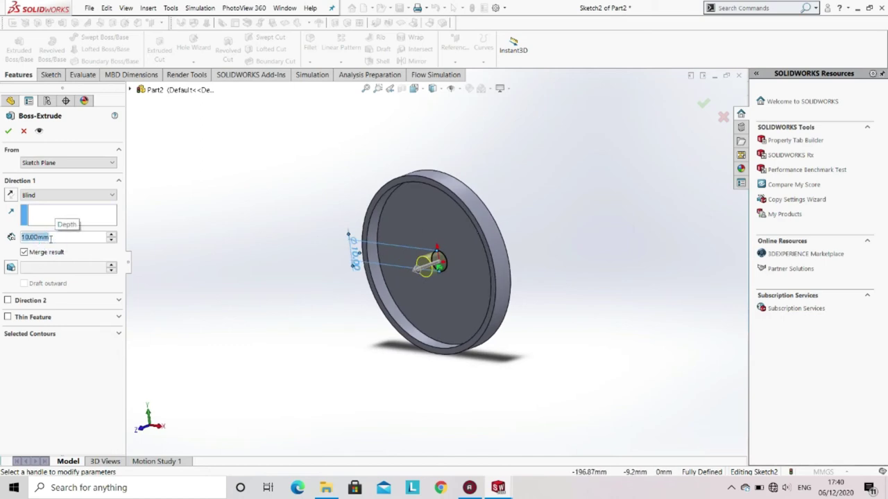
pyautogui.press('Return')
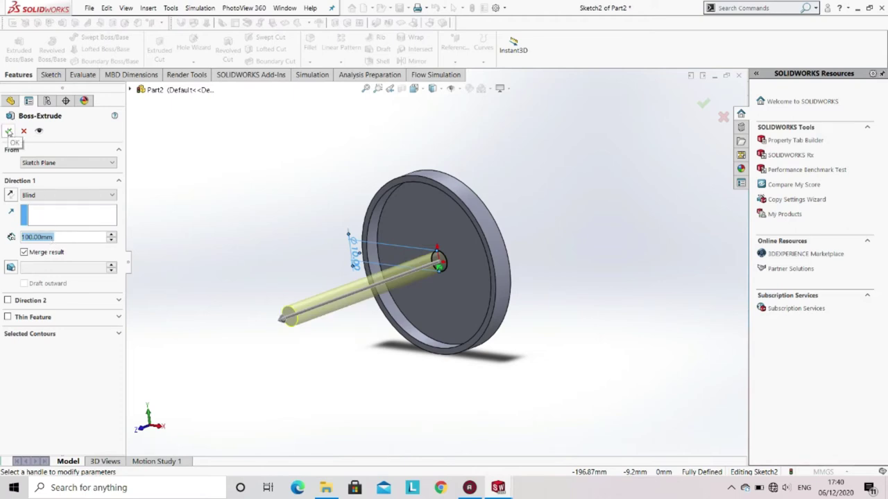
pyautogui.click(8, 131)
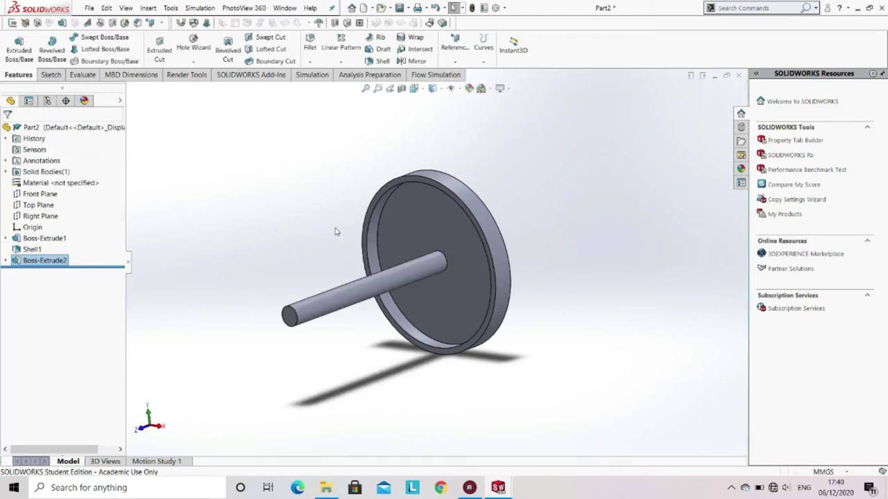
# Step: Start a new sketch on the Top Plane, viewed in the Top orientation
pyautogui.moveTo(335, 231); pyautogui.dragTo(365, 267, button='middle')
pyautogui.scroll(2, 437, 270)
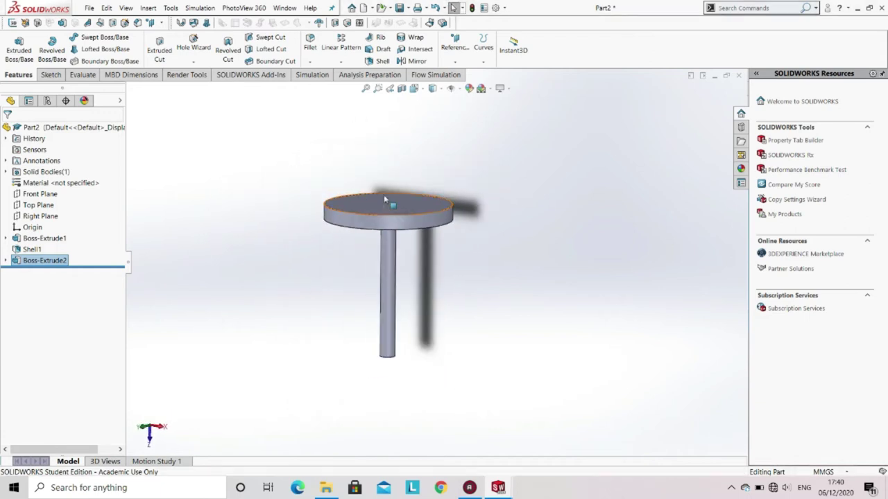
pyautogui.moveTo(386, 204); pyautogui.dragTo(386, 191, button='middle')
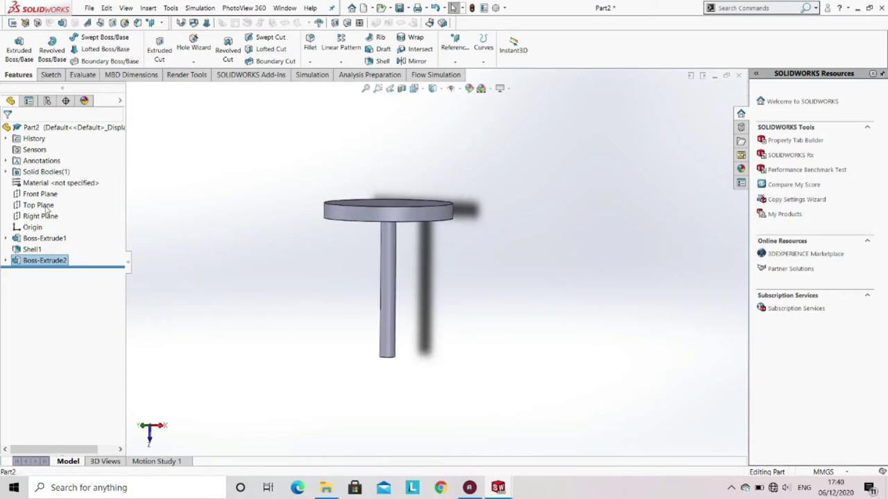
pyautogui.click(39, 206)
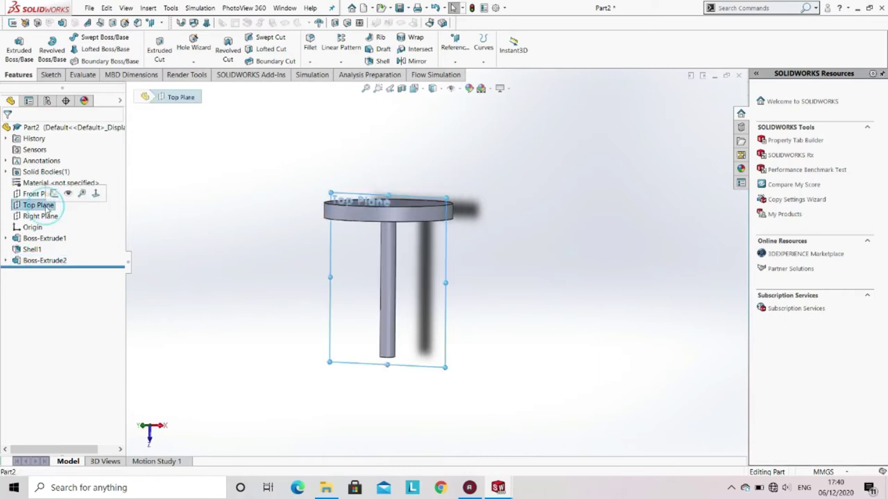
pyautogui.click(50, 75)
pyautogui.click(13, 46)
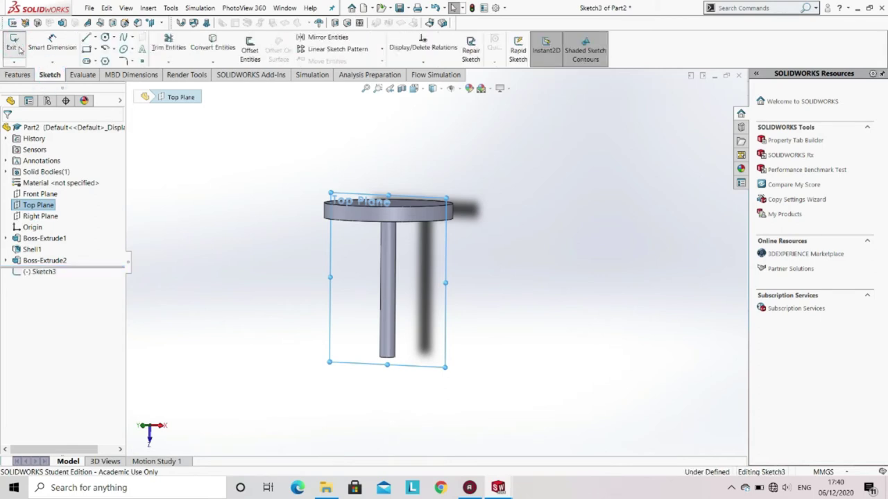
pyautogui.click(414, 88)
pyautogui.click(468, 144)
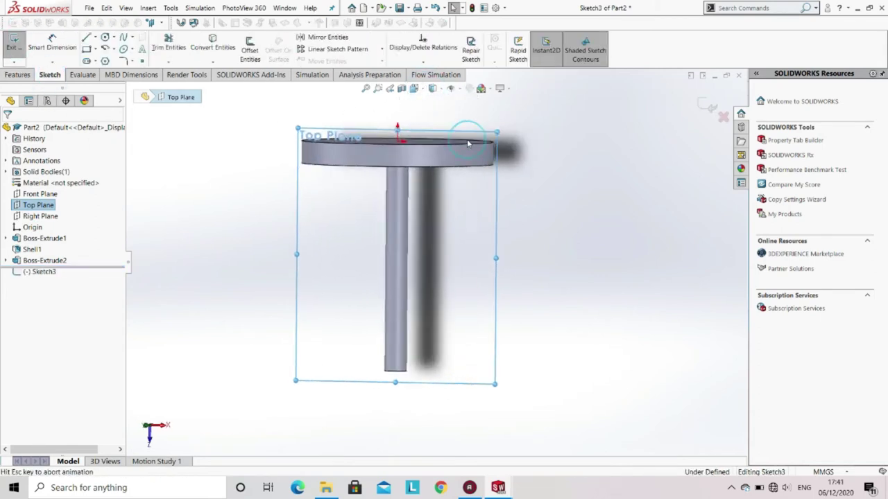
pyautogui.scroll(4, 449, 211)
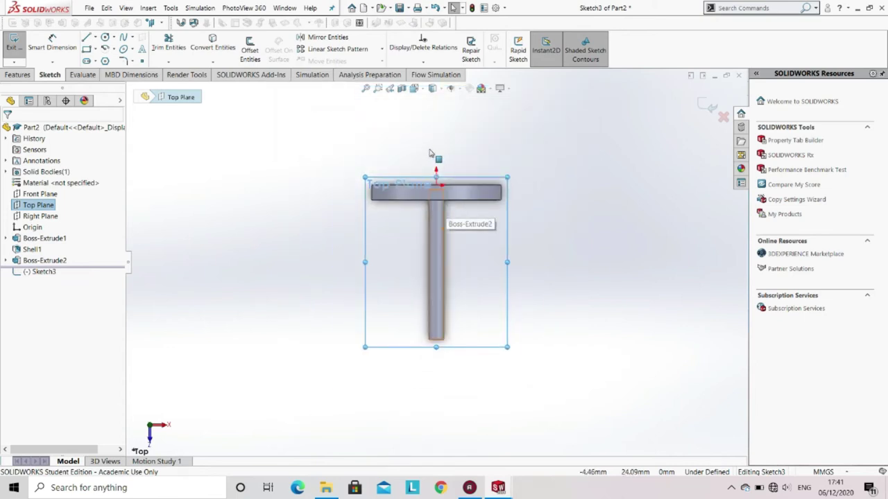
pyautogui.scroll(-2, 433, 154)
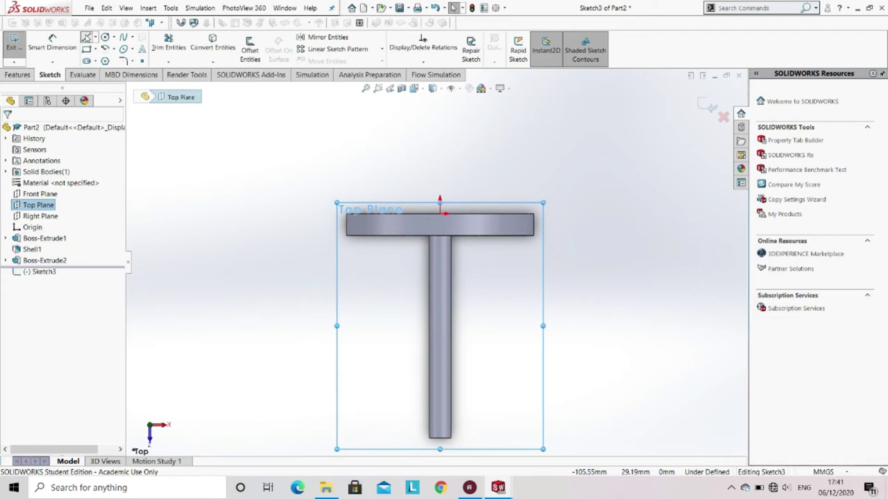
# Step: Sketch a corner rectangle about 28 mm wide and 31 mm high standing on the disc's flat back face, opposite the rod
pyautogui.click(86, 37)
pyautogui.click(86, 49)
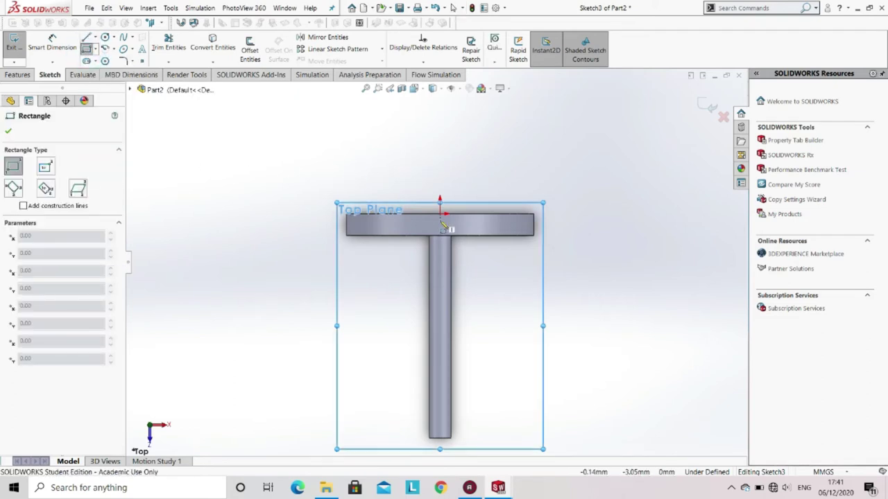
pyautogui.click(414, 147)
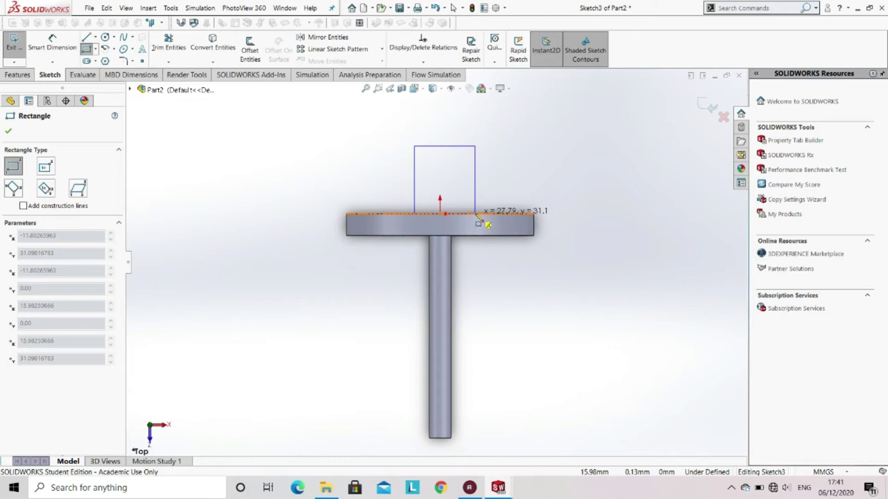
pyautogui.click(476, 214)
pyautogui.press('Escape')
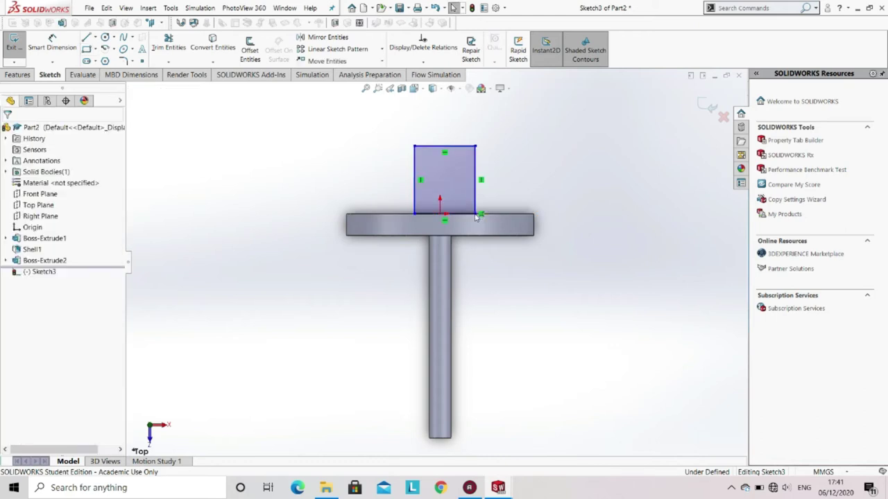
# Step: Add a Coincident relation between the midpoint of the rectangle's base edge and the origin
pyautogui.scroll(-5, 439, 218)
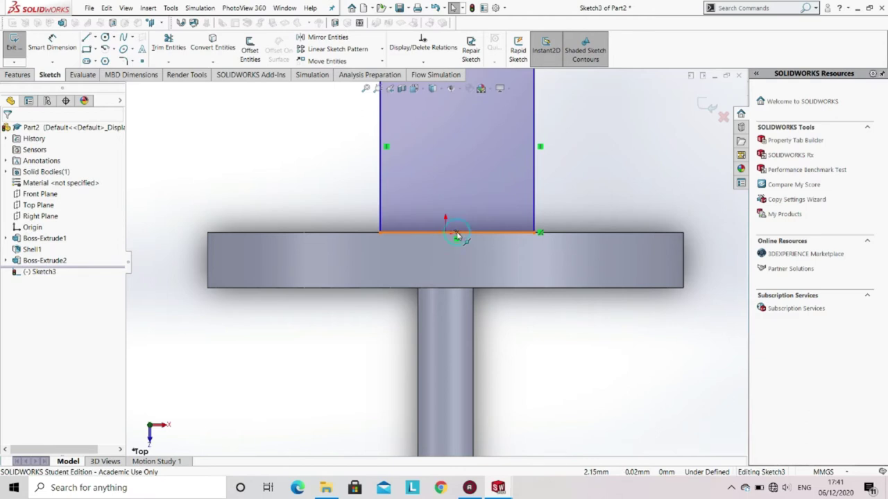
pyautogui.click(456, 234)
pyautogui.click(446, 235)
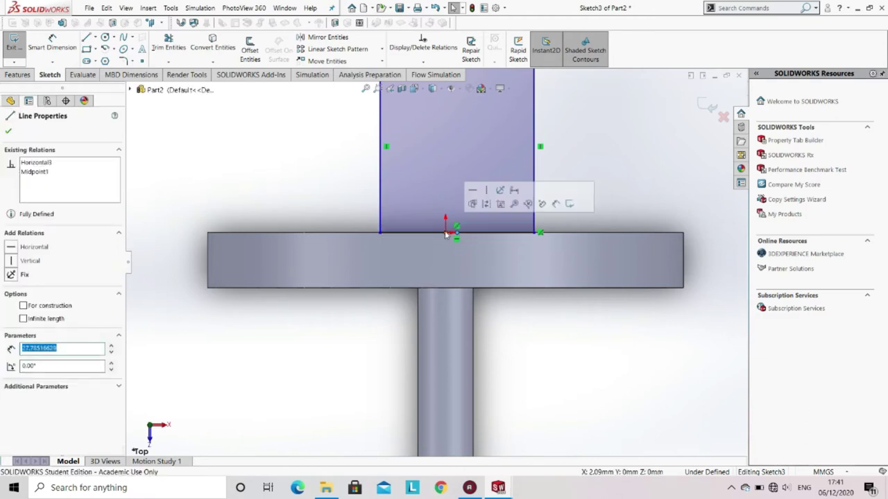
pyautogui.click(446, 235)
pyautogui.keyDown('ctrl'); pyautogui.click(446, 235); pyautogui.keyUp('ctrl')
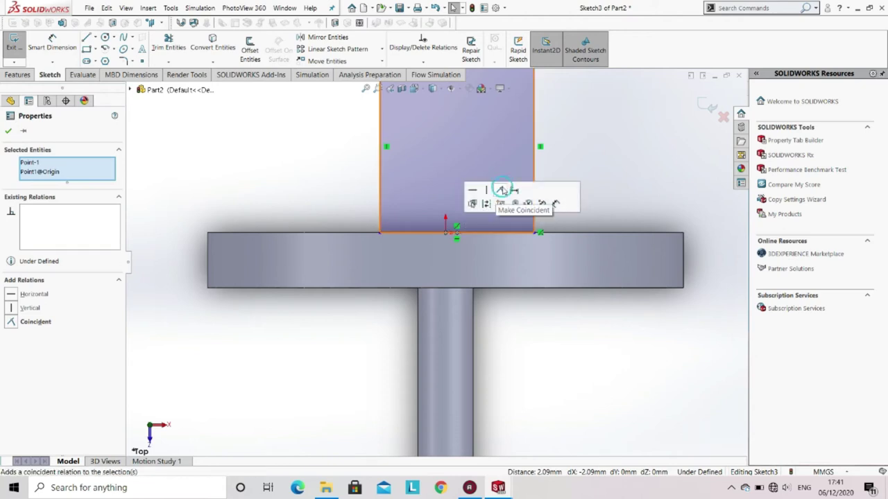
pyautogui.click(500, 190)
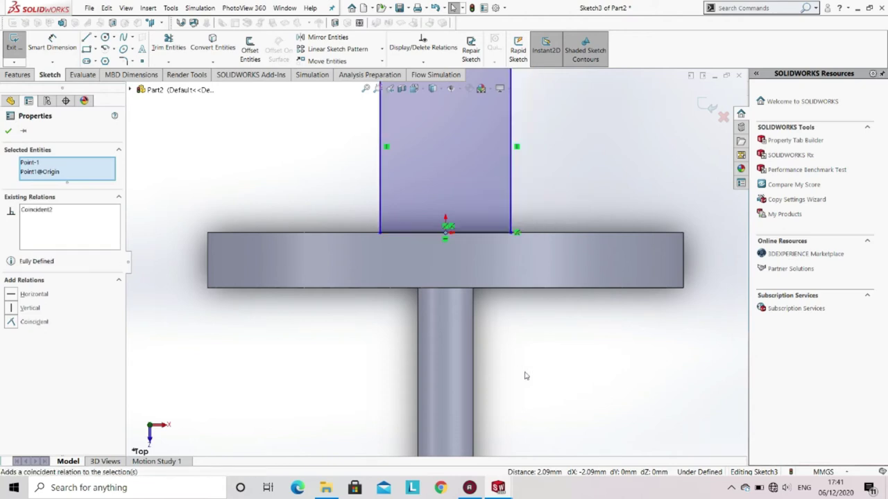
pyautogui.click(569, 371)
# Step: Sketch a centerpoint semicircular arc of about 11.8 mm radius over the rectangle's upper edge, centred on that edge's midpoint and ending at its corners
pyautogui.scroll(1, 452, 197)
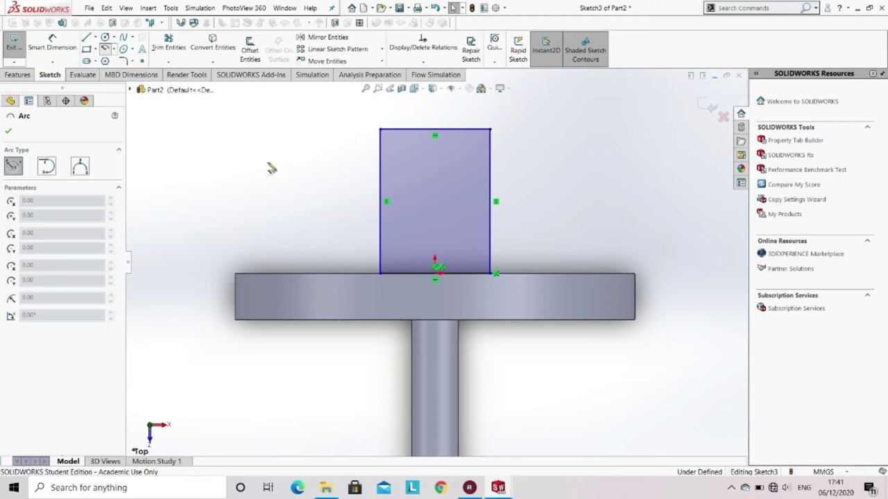
pyautogui.click(434, 130)
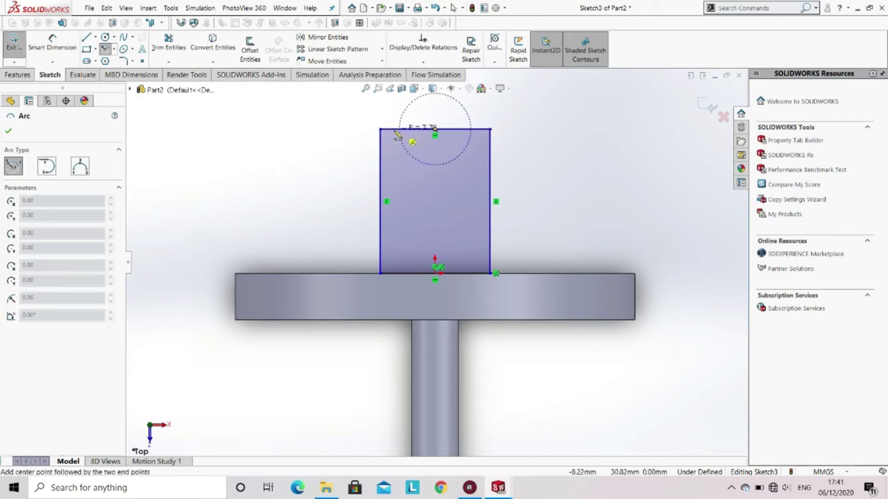
pyautogui.click(380, 129)
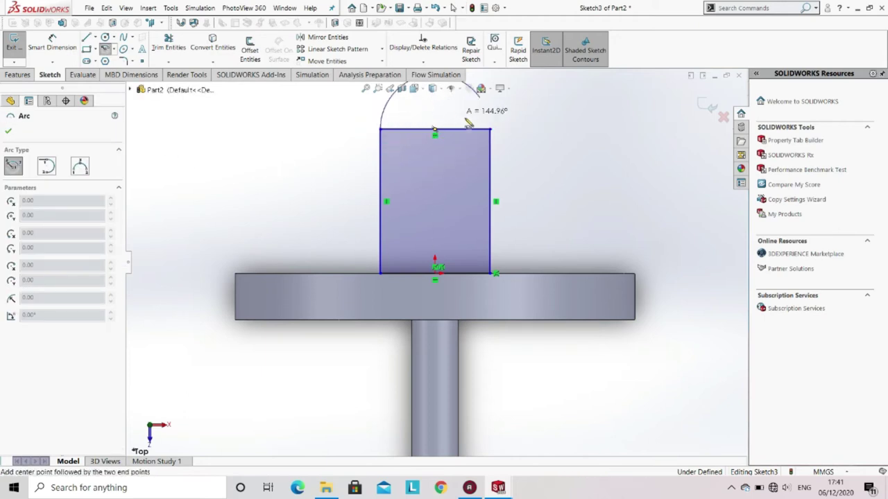
pyautogui.click(493, 136)
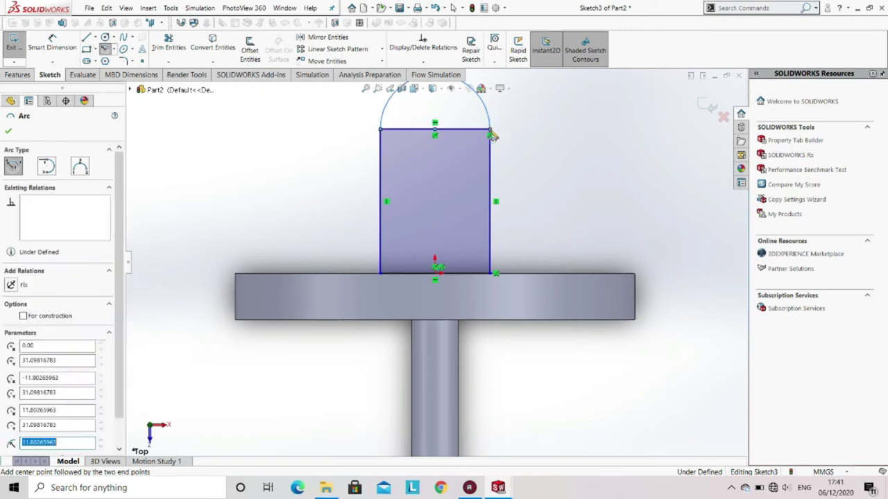
pyautogui.press('Escape')
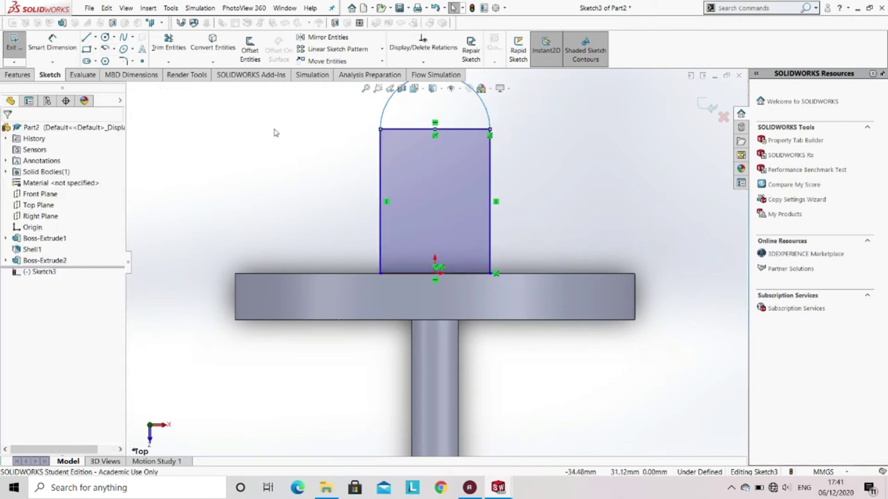
# Step: Trim away the rectangle's upper edge beneath the arc, accepting deletion of its midpoint relation, and check the arc's joints with the side lines
pyautogui.click(169, 43)
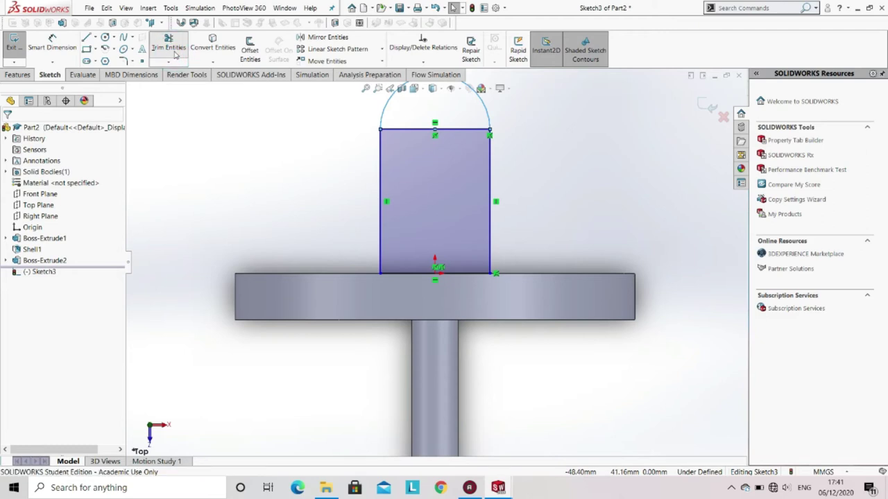
pyautogui.click(403, 126)
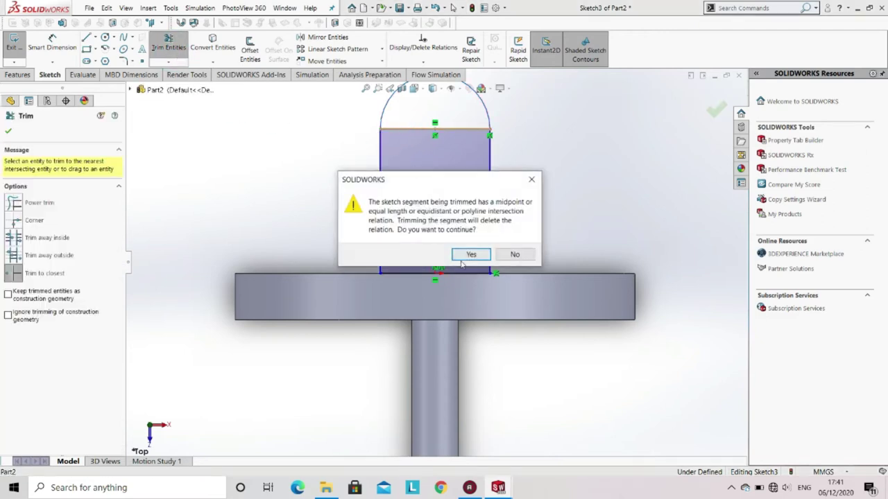
pyautogui.click(469, 254)
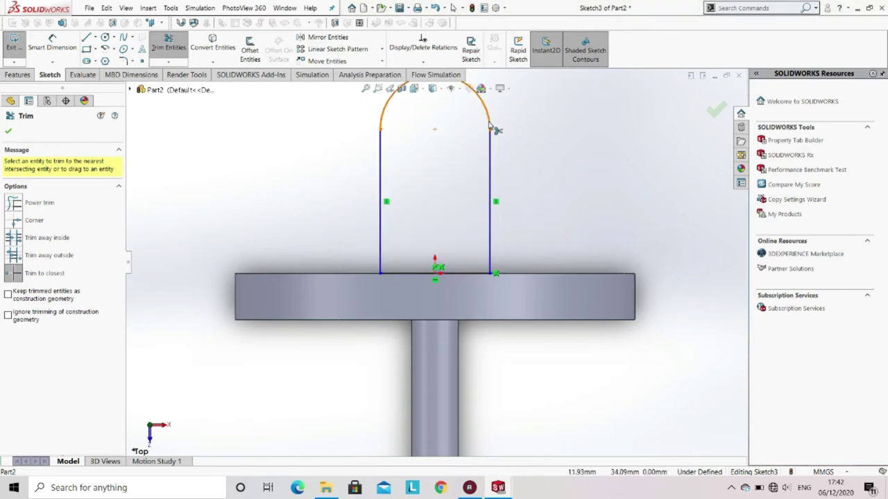
pyautogui.scroll(-5, 471, 201)
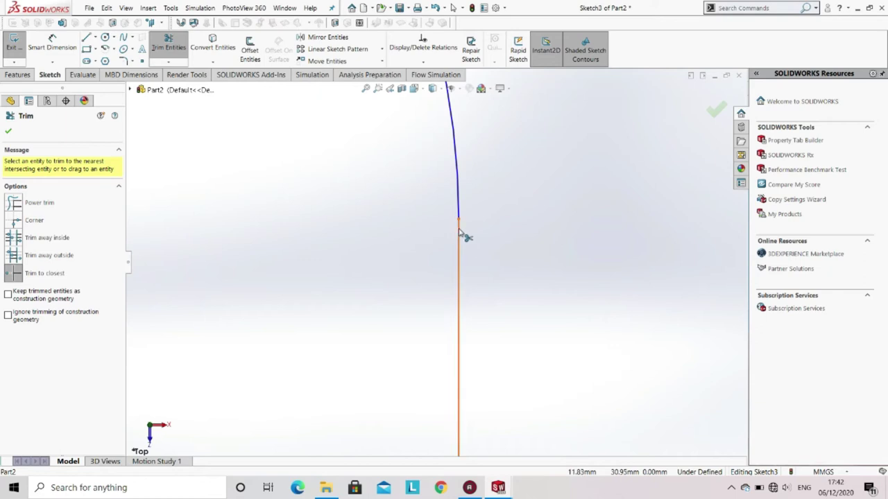
pyautogui.scroll(5, 444, 239)
pyautogui.scroll(-3, 239, 272)
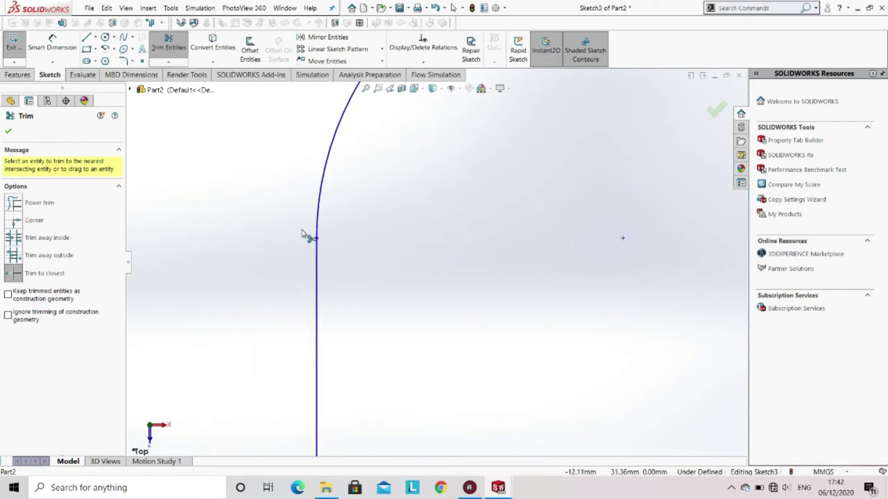
pyautogui.scroll(7, 308, 238)
pyautogui.scroll(2, 548, 347)
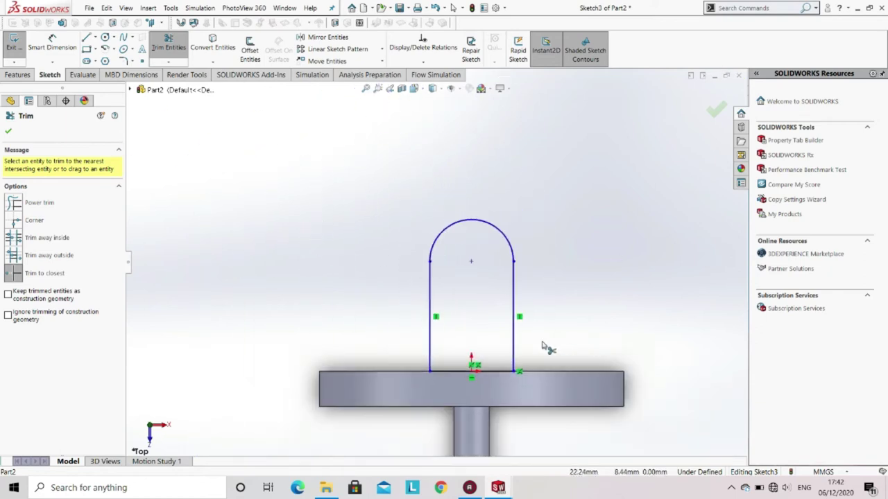
# Step: Sketch a vertical centerline about 50 mm long through the arc centre and the origin, from above the arc to inside the disc
pyautogui.scroll(-3, 492, 329)
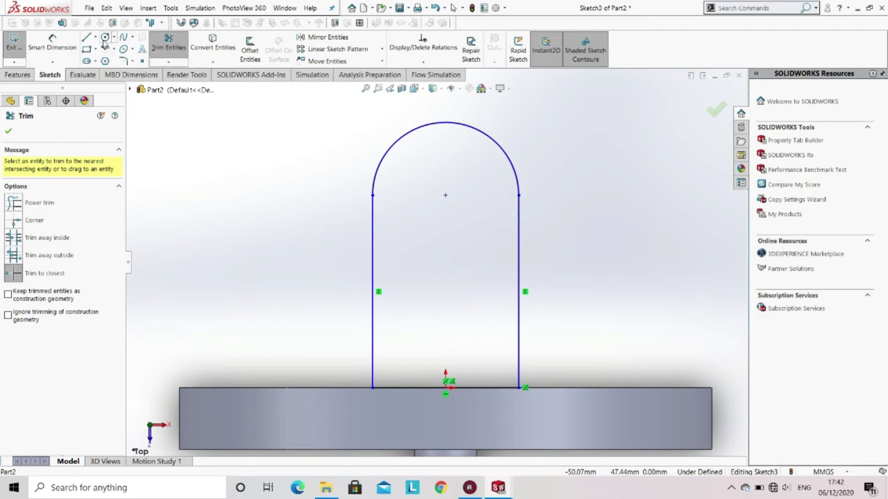
pyautogui.click(95, 37)
pyautogui.click(112, 61)
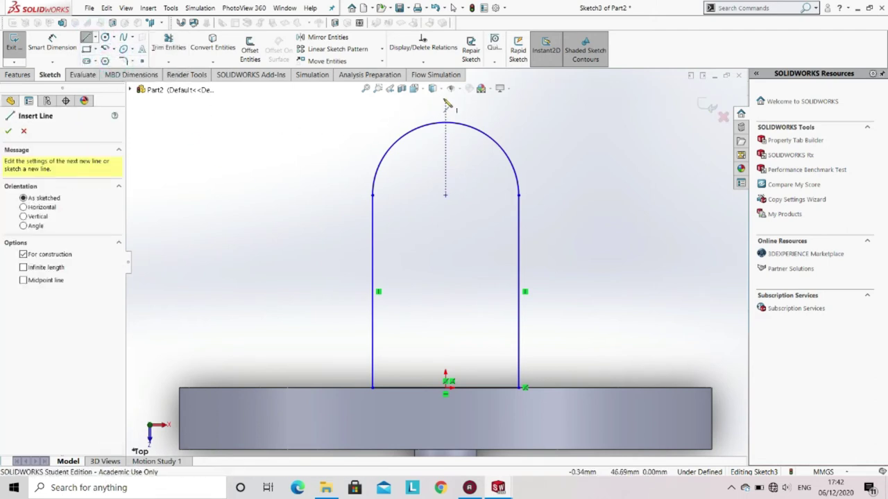
pyautogui.click(445, 99)
pyautogui.click(445, 393)
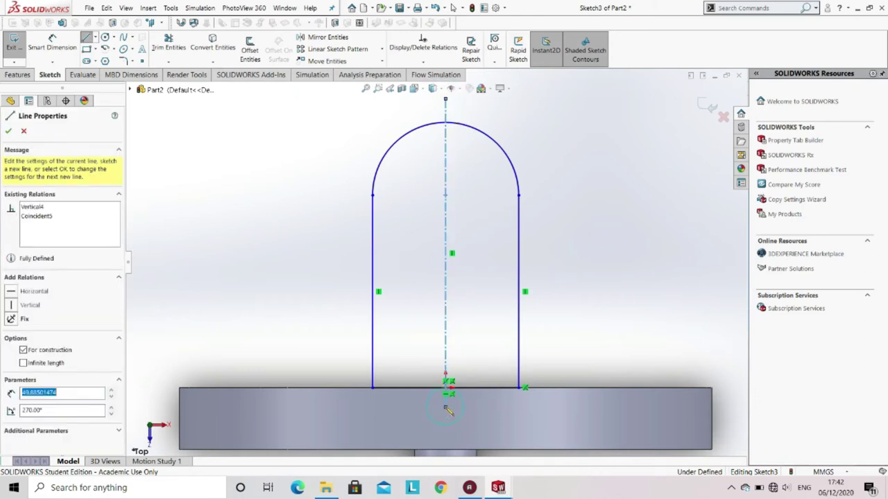
pyautogui.press('Escape')
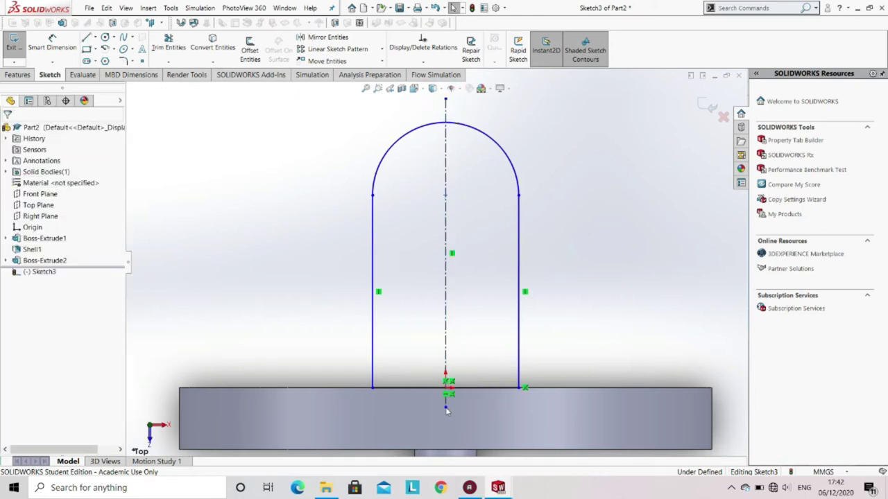
pyautogui.press('f')
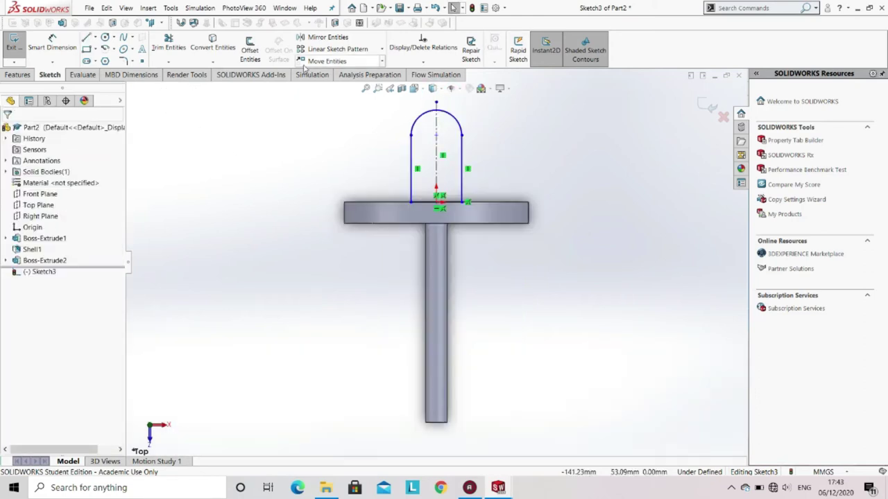
# Step: Sketch a vertical line about 43 mm long from the top of the arc down to the origin
pyautogui.click(89, 41)
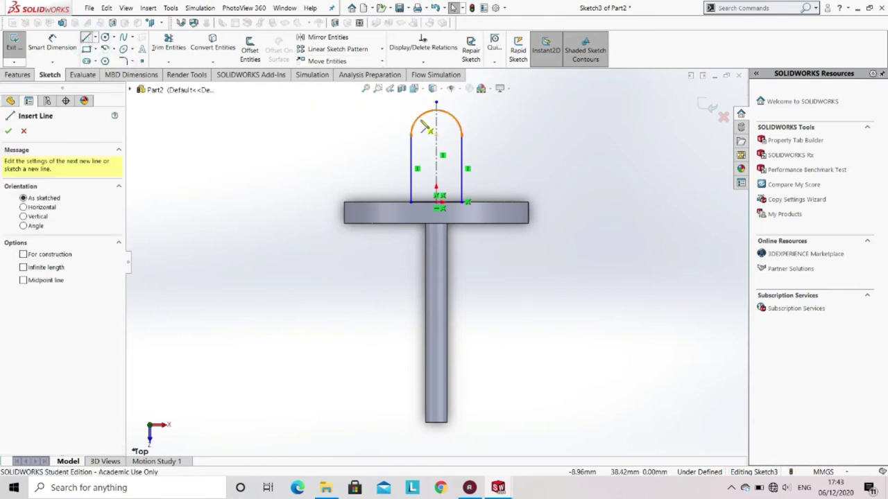
pyautogui.scroll(-3, 442, 128)
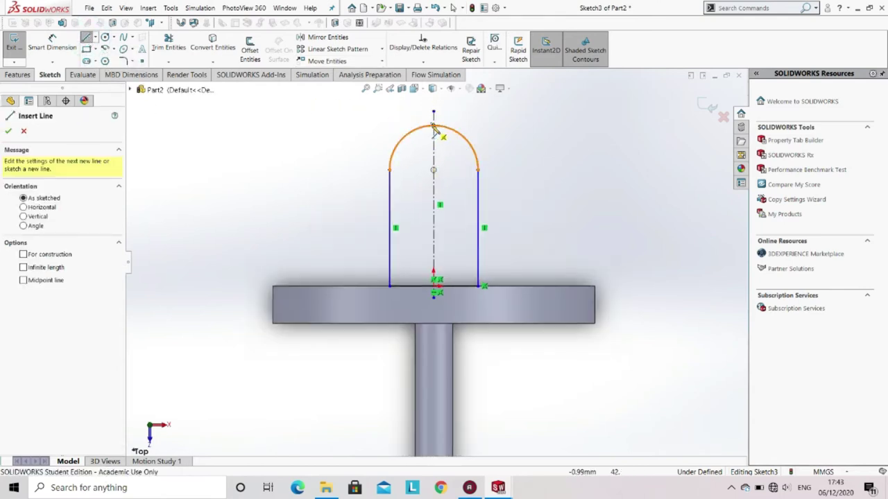
pyautogui.click(434, 126)
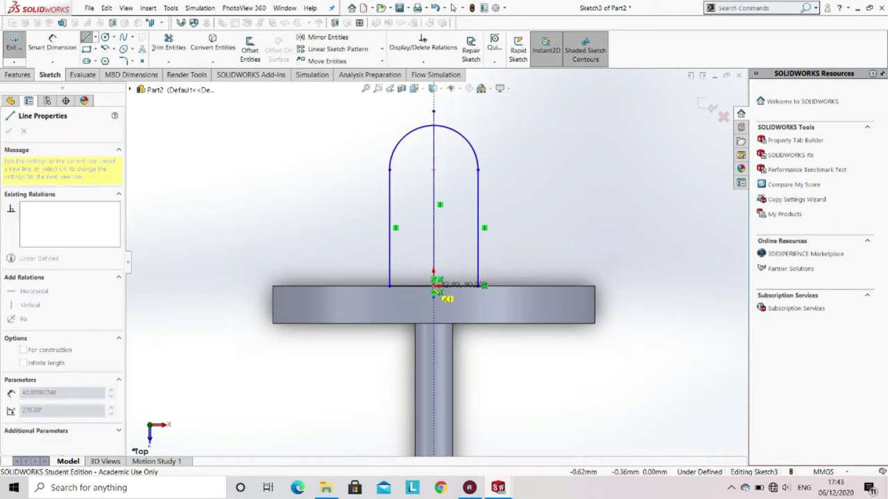
pyautogui.click(433, 284)
pyautogui.press('Escape')
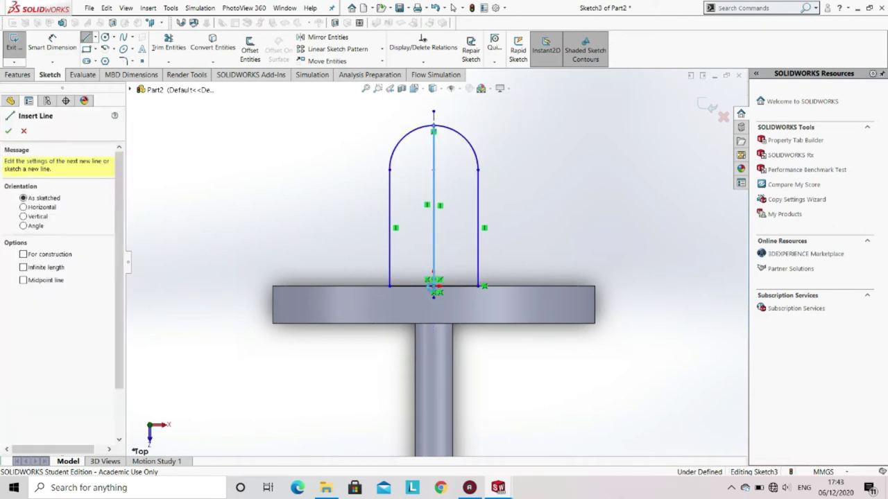
pyautogui.press('Escape')
# Step: Trim away the right half of the arc, the right side line and the right half of the base, accepting deletion of the affected relations
pyautogui.click(169, 43)
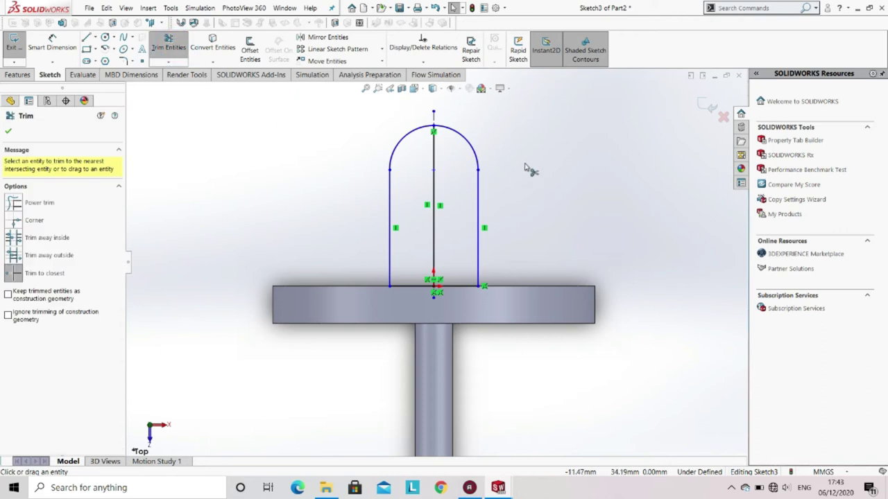
pyautogui.click(472, 144)
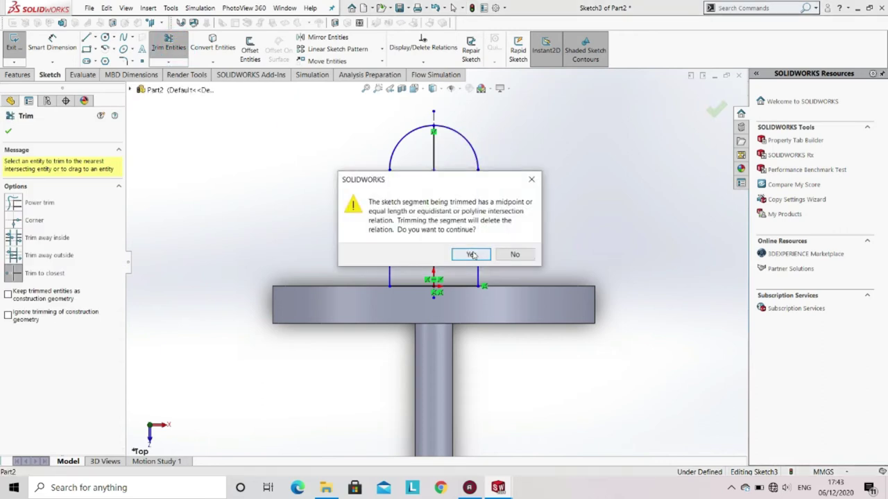
pyautogui.click(473, 255)
pyautogui.click(478, 238)
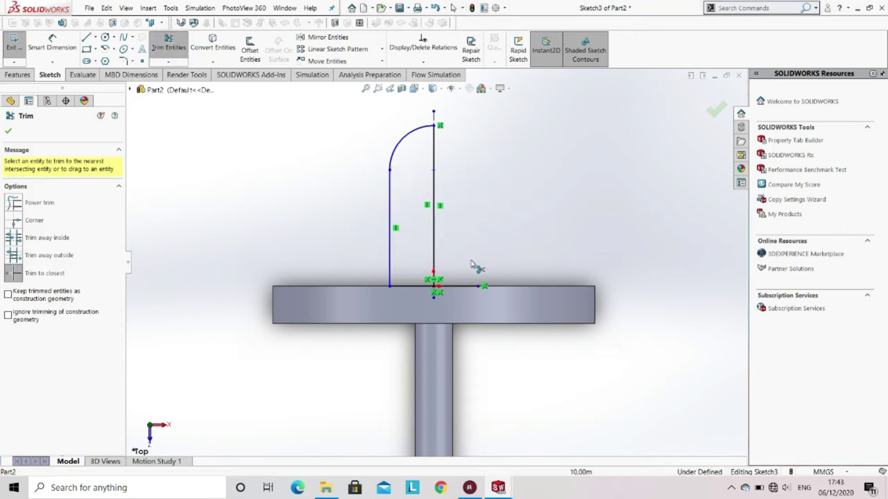
pyautogui.click(461, 286)
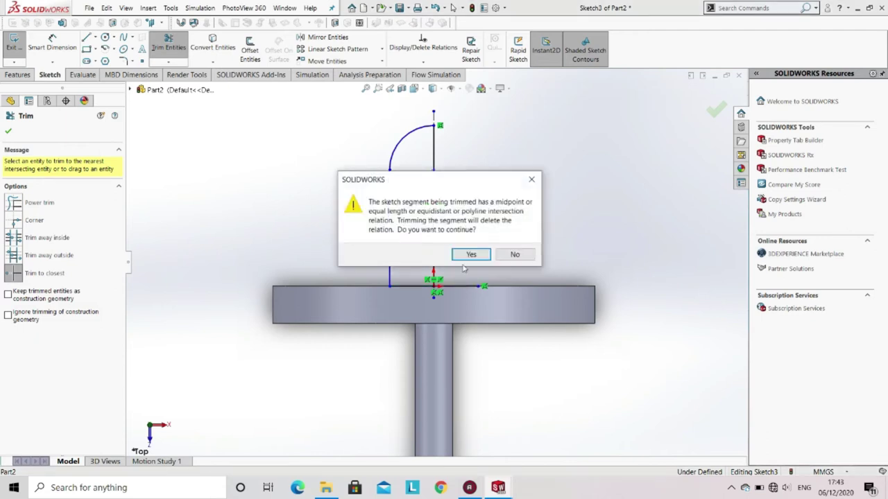
pyautogui.click(468, 257)
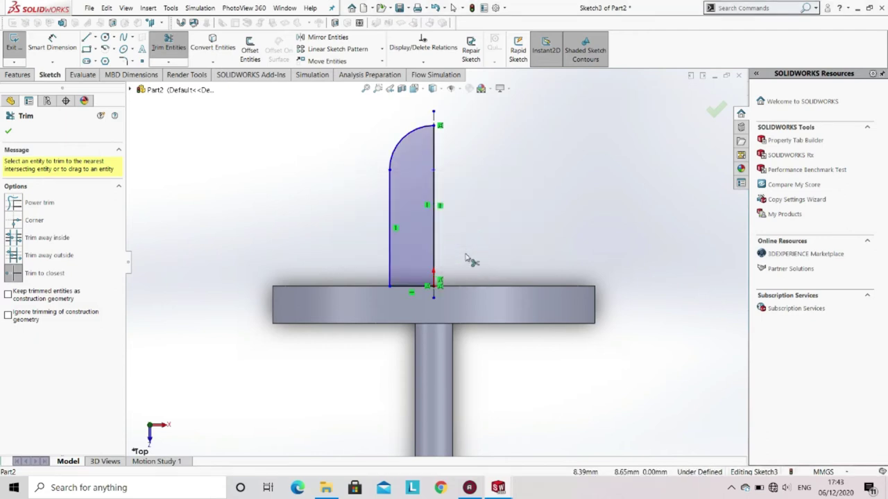
pyautogui.press('Escape')
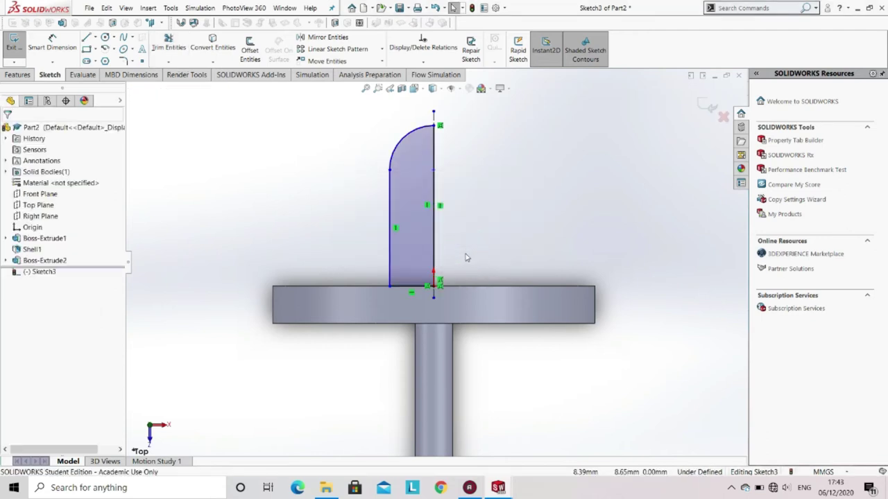
# Step: Revolve the half profile 360 degrees about the vertical centerline, with its result merged into the disc
pyautogui.click(12, 75)
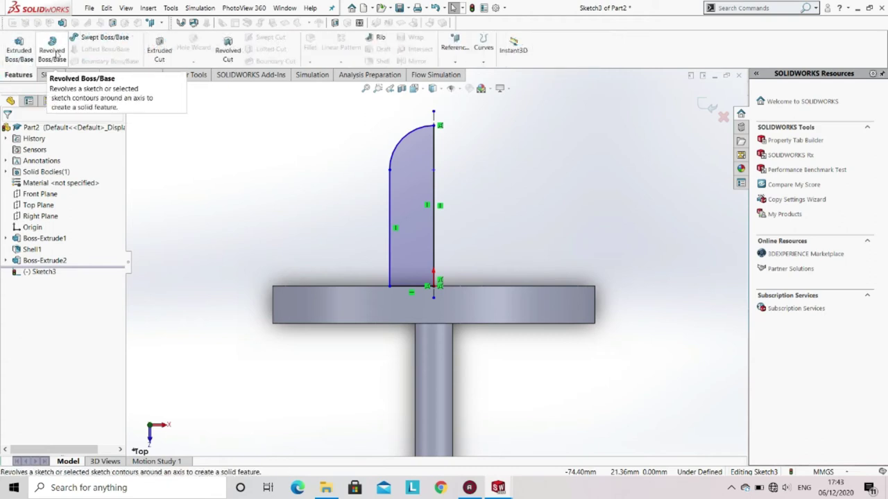
pyautogui.click(53, 49)
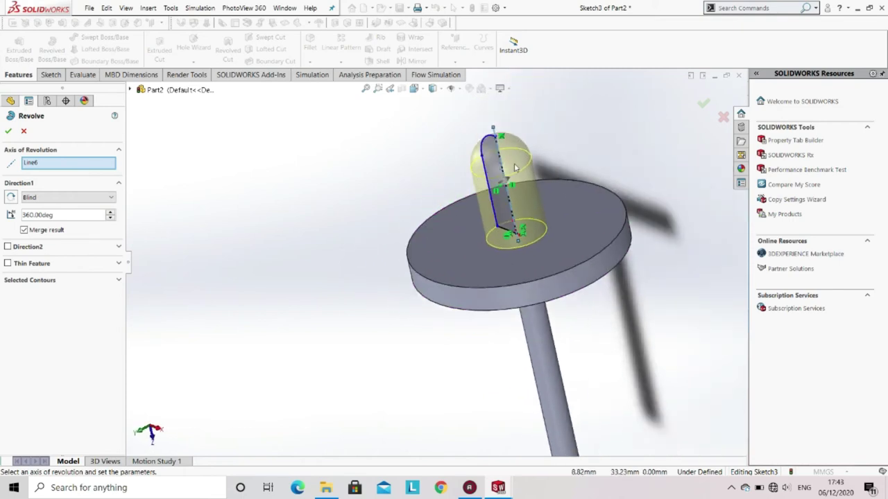
pyautogui.click(7, 130)
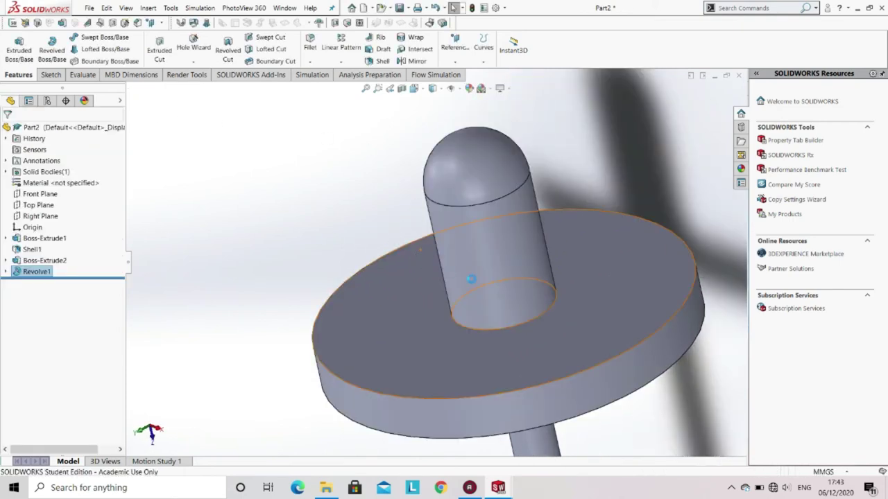
pyautogui.moveTo(472, 283); pyautogui.dragTo(508, 248, button='middle')
# Step: In a new sketch on the Top Plane, draw a circle of about 5.8 mm radius centred on the midpoint of the dome's lower edge
pyautogui.click(33, 205)
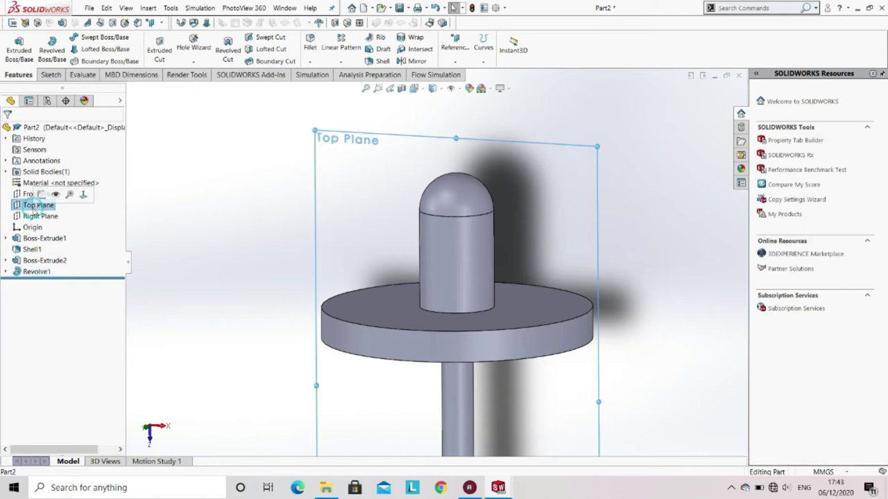
pyautogui.click(49, 74)
pyautogui.click(14, 43)
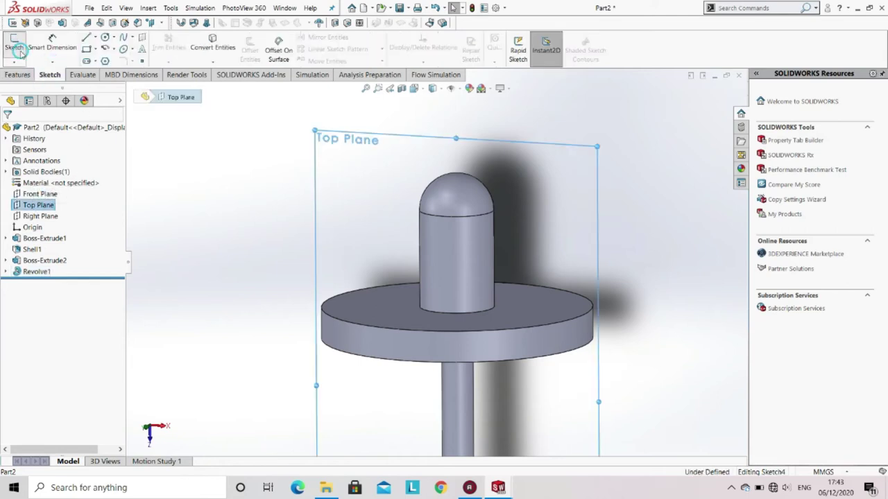
pyautogui.click(425, 89)
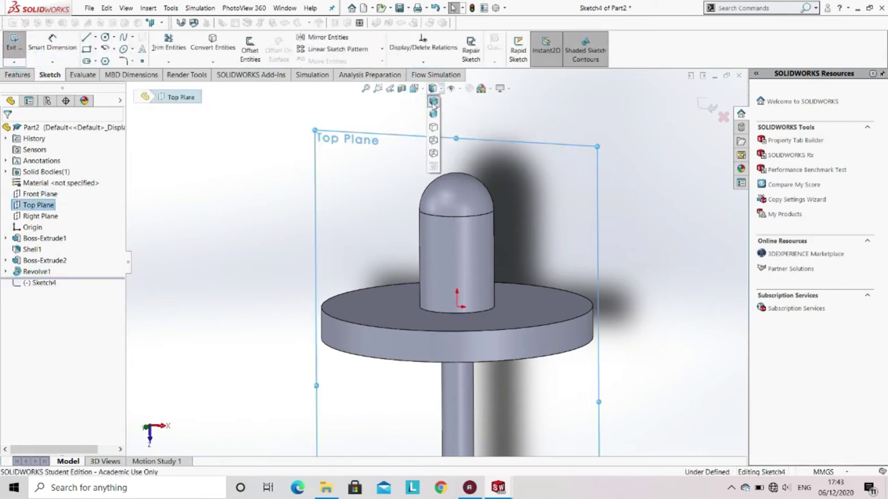
pyautogui.click(463, 142)
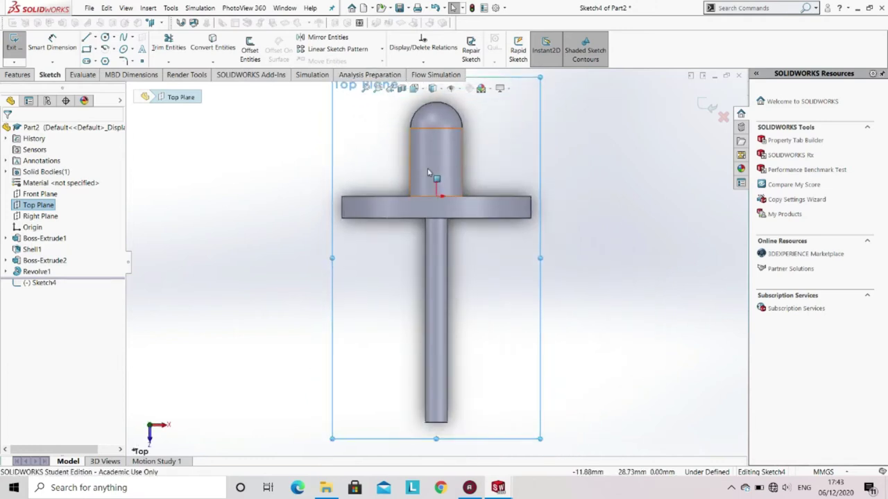
pyautogui.scroll(2, 428, 173)
pyautogui.scroll(-1, 428, 173)
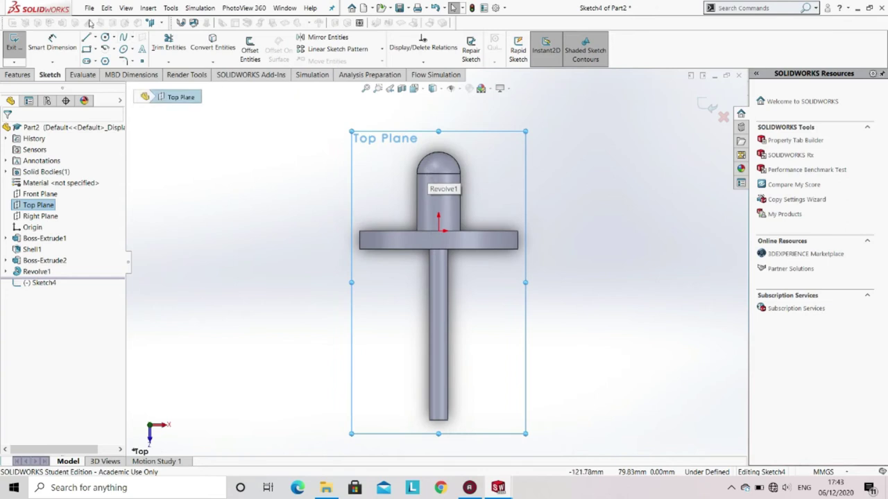
pyautogui.click(105, 37)
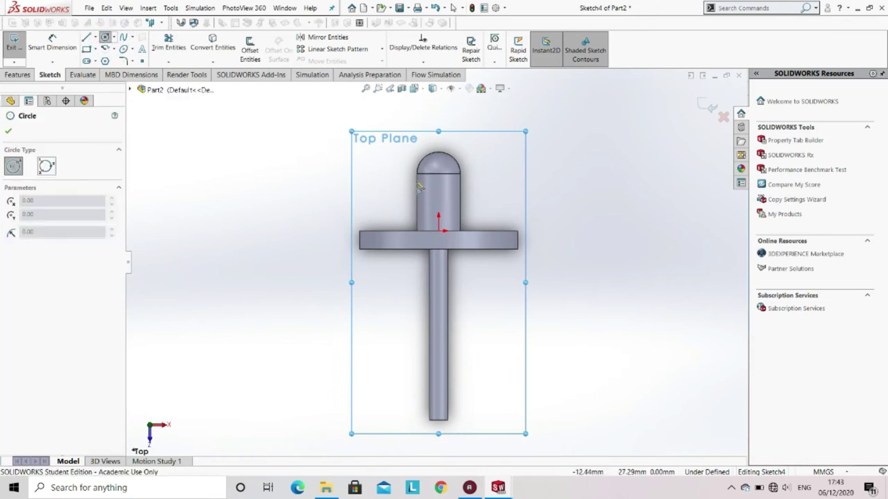
pyautogui.scroll(-1, 416, 177)
pyautogui.click(442, 177)
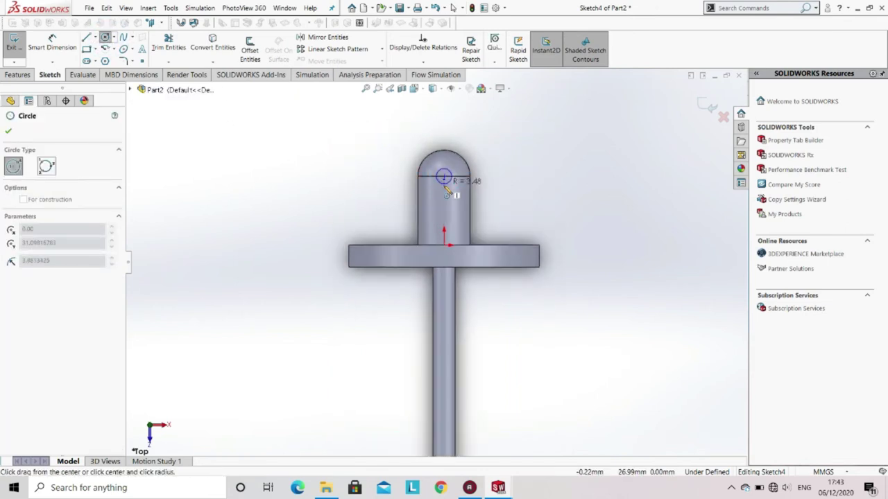
pyautogui.click(447, 198)
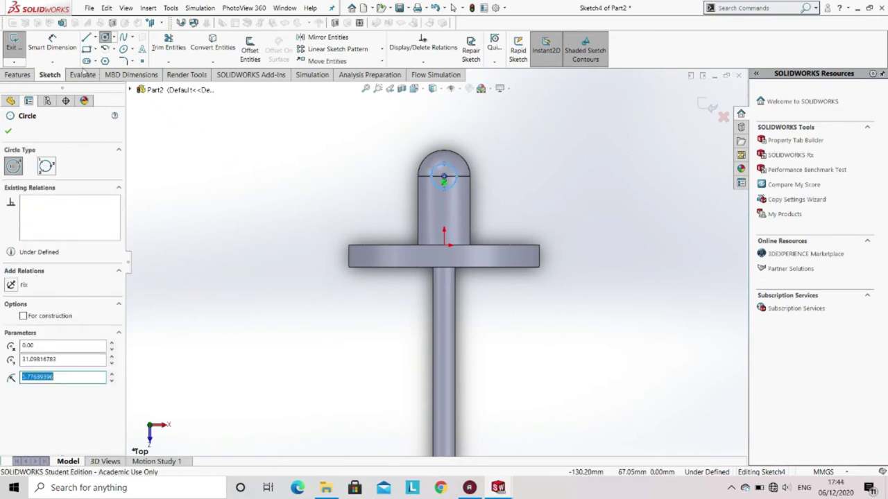
pyautogui.press('Escape')
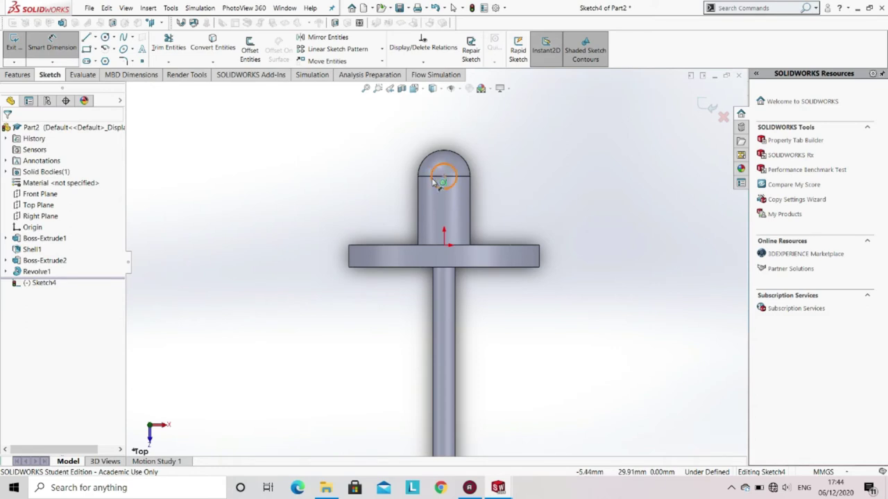
# Step: Dimension the circle on the post with a diameter of 10 mm
pyautogui.click(434, 178)
pyautogui.click(291, 178)
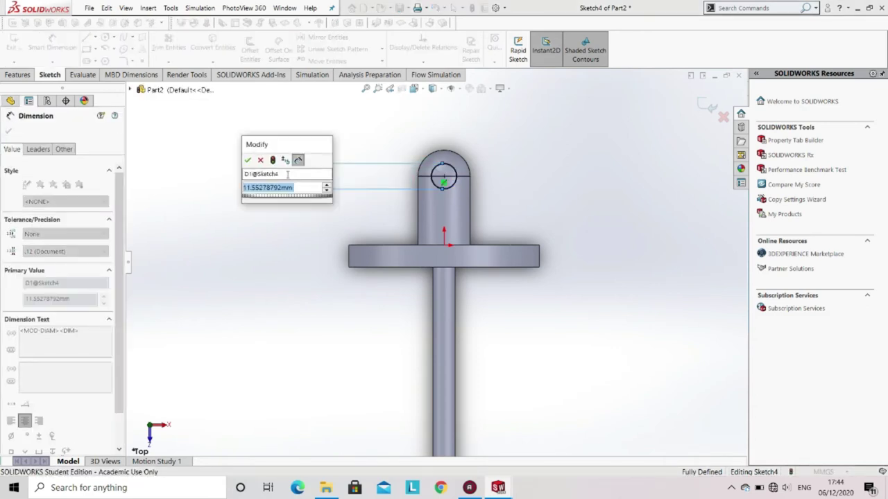
pyautogui.write('10')
pyautogui.press('Return')
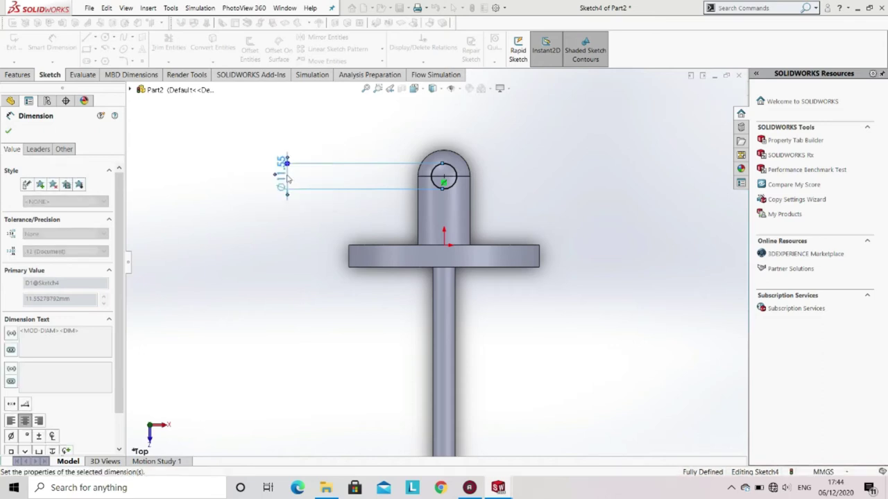
# Step: Cut the circle through the round-topped post as a Mid Plane extruded cut with a depth of 100 mm
pyautogui.click(17, 75)
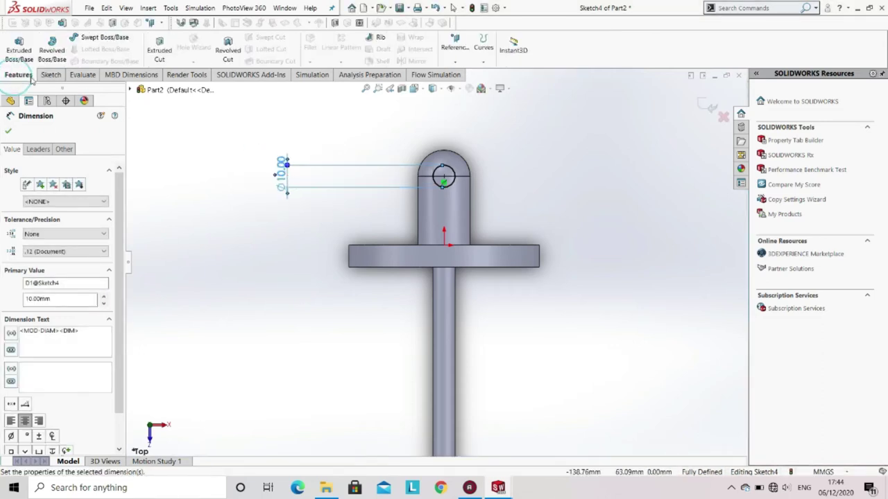
pyautogui.click(154, 60)
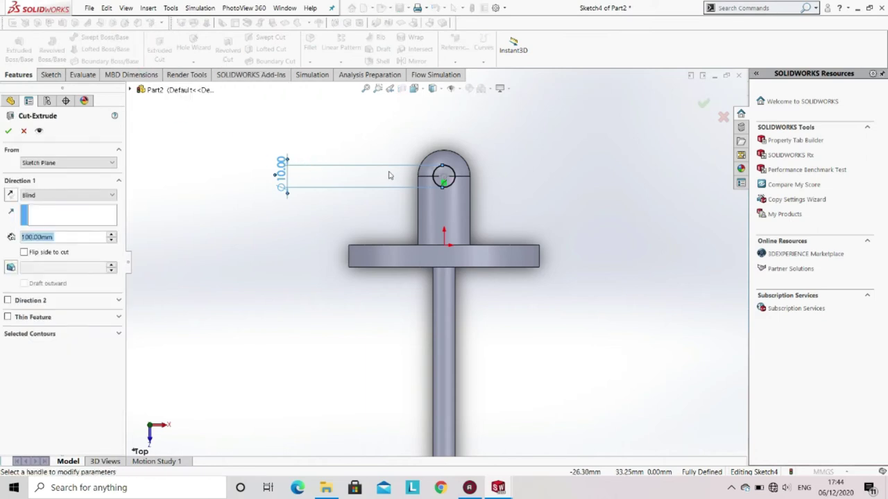
pyautogui.click(59, 194)
pyautogui.click(50, 269)
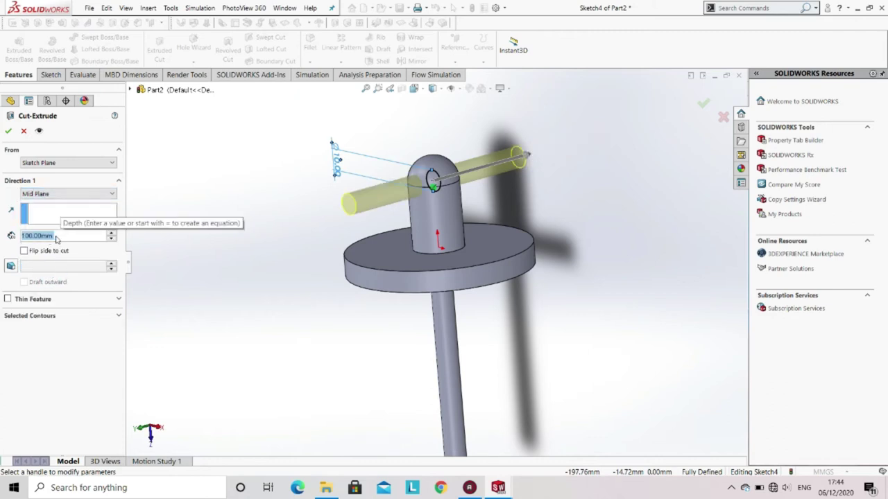
pyautogui.click(8, 133)
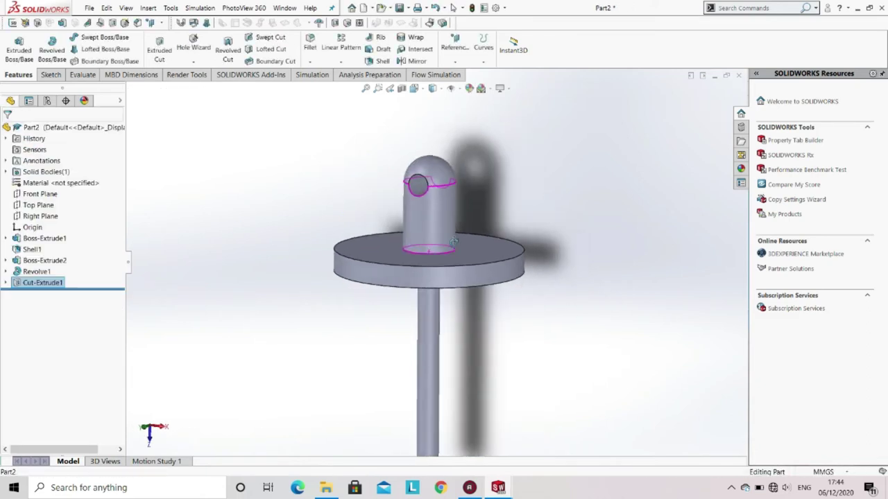
pyautogui.moveTo(453, 242); pyautogui.dragTo(476, 233, button='middle')
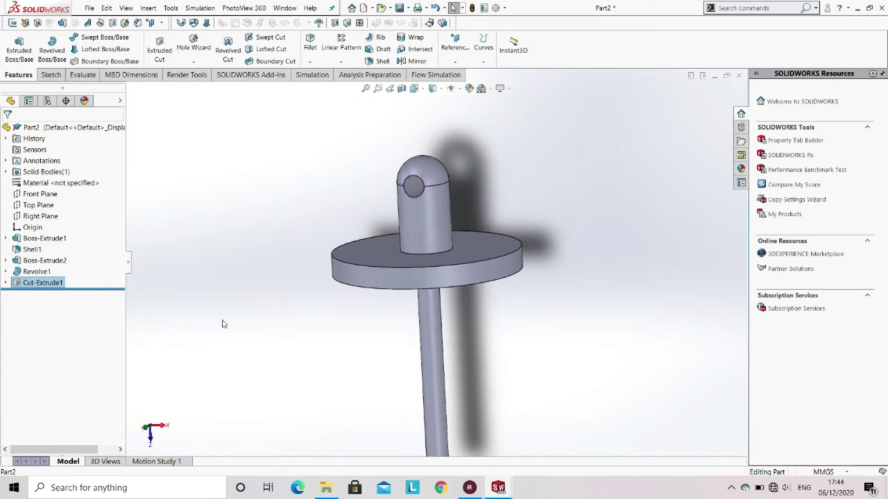
# Step: Open the half-profile sketch of the revolved round-topped post for editing
pyautogui.click(42, 274)
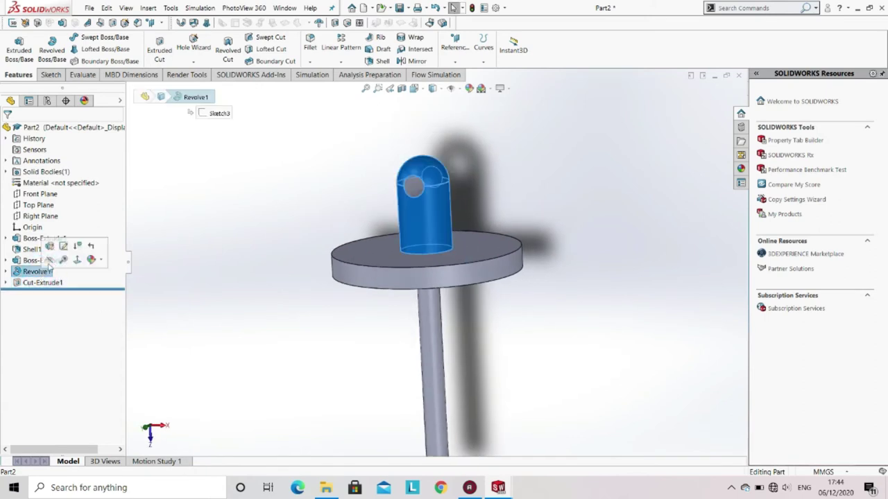
pyautogui.click(63, 247)
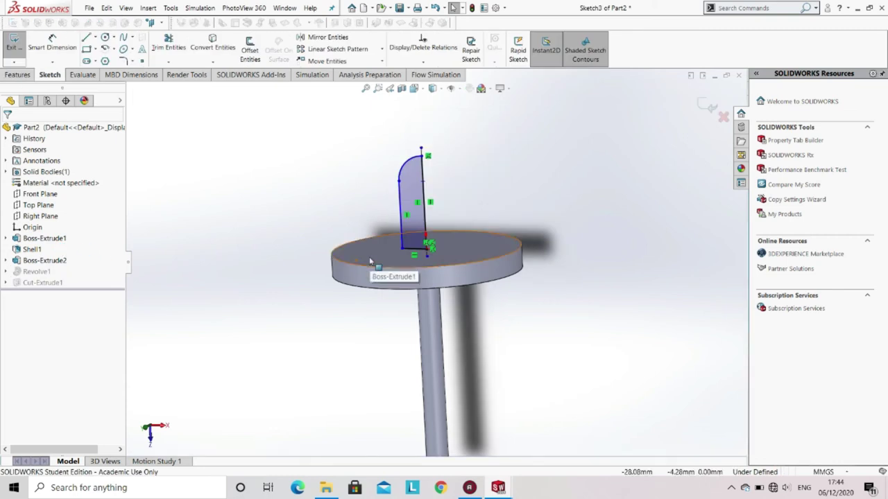
pyautogui.click(424, 90)
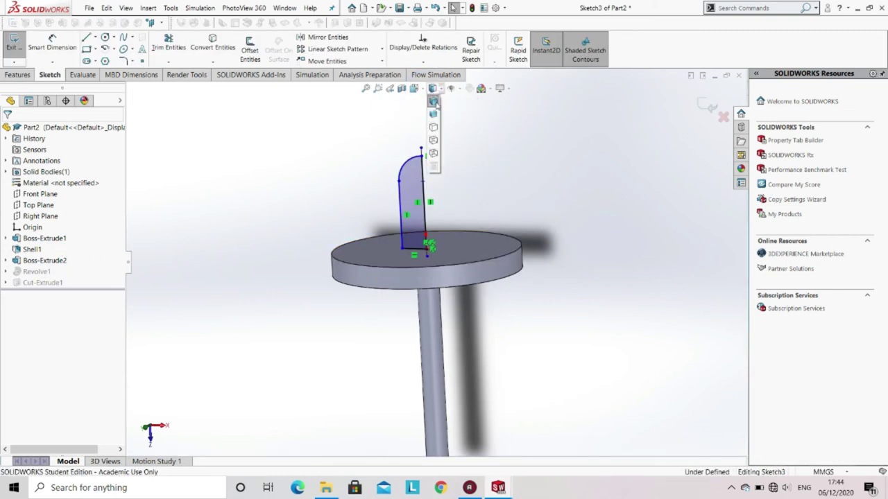
pyautogui.click(464, 141)
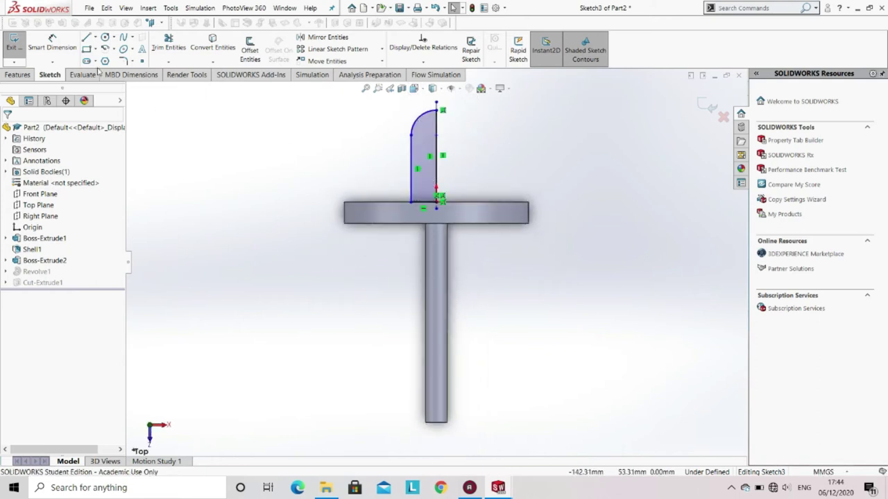
pyautogui.click(52, 43)
pyautogui.click(423, 203)
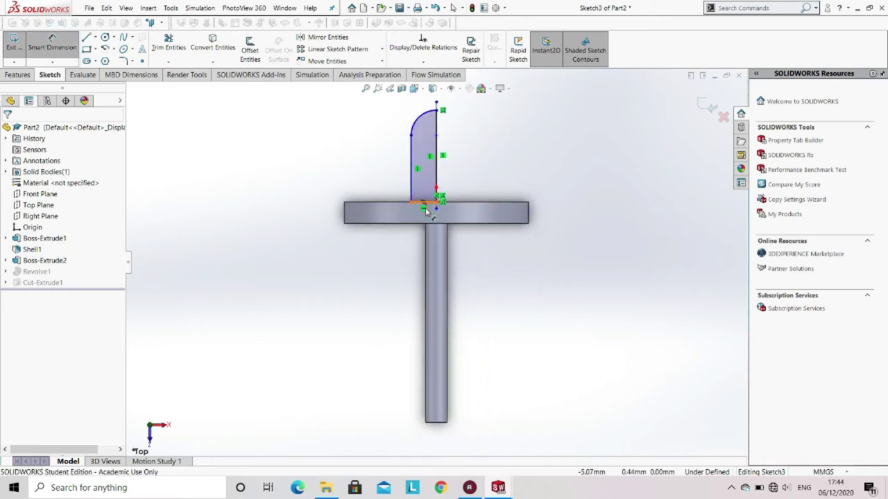
pyautogui.click(422, 203)
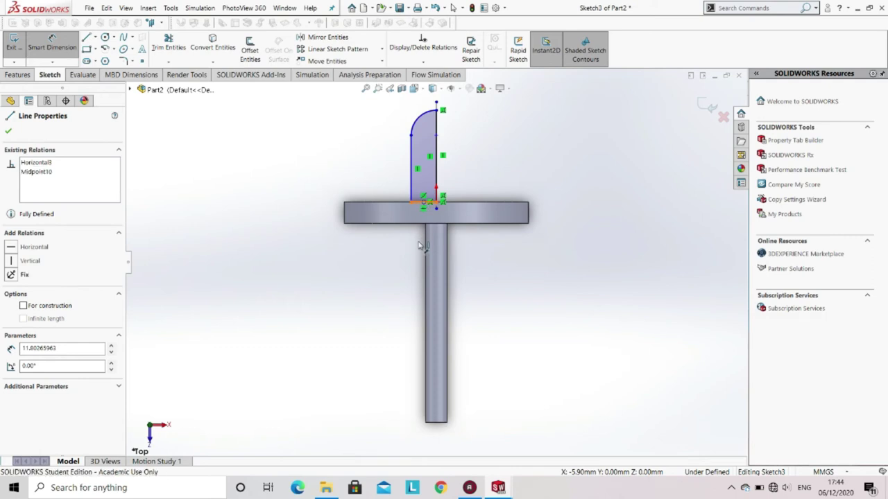
pyautogui.press('Escape')
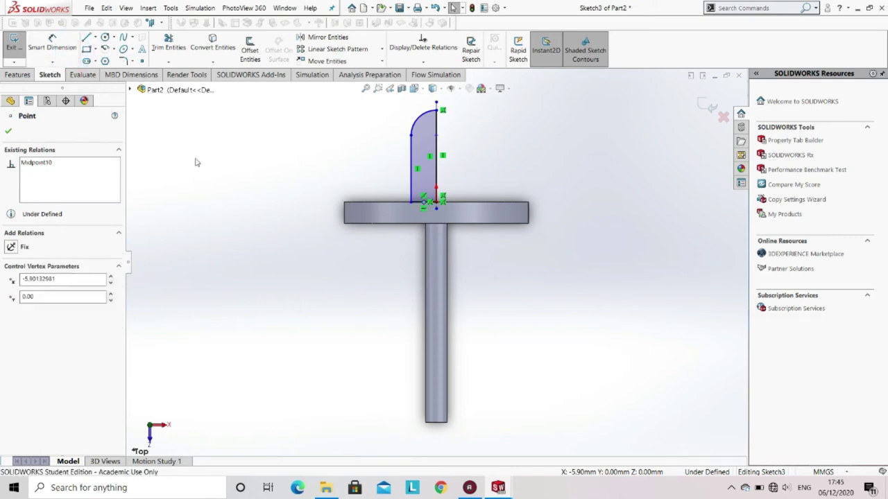
pyautogui.click(252, 159)
# Step: Dimension the bottom line of the post's half profile with 12 mm and rebuild the part
pyautogui.press('d')
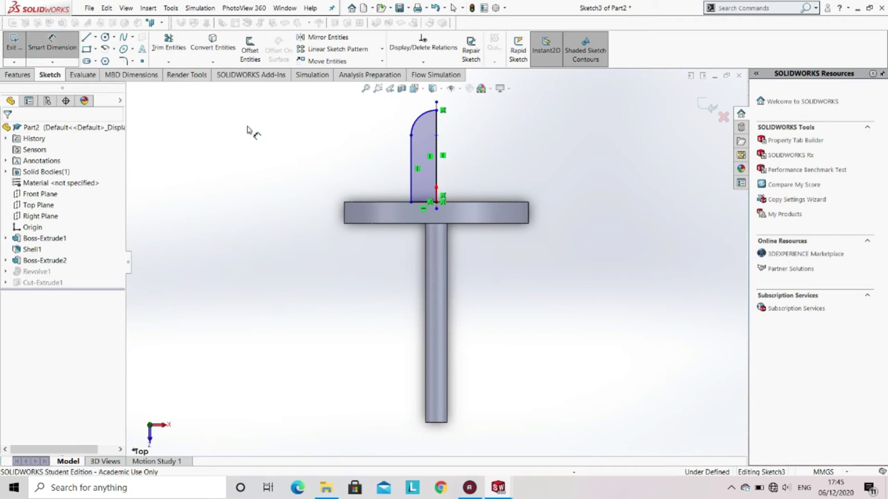
pyautogui.click(422, 206)
pyautogui.moveTo(422, 206); pyautogui.dragTo(416, 263, button='middle')
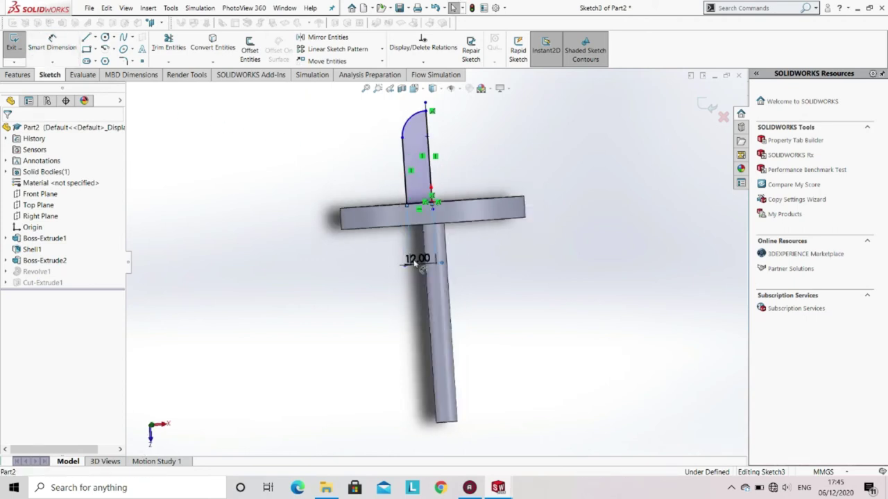
pyautogui.click(417, 264)
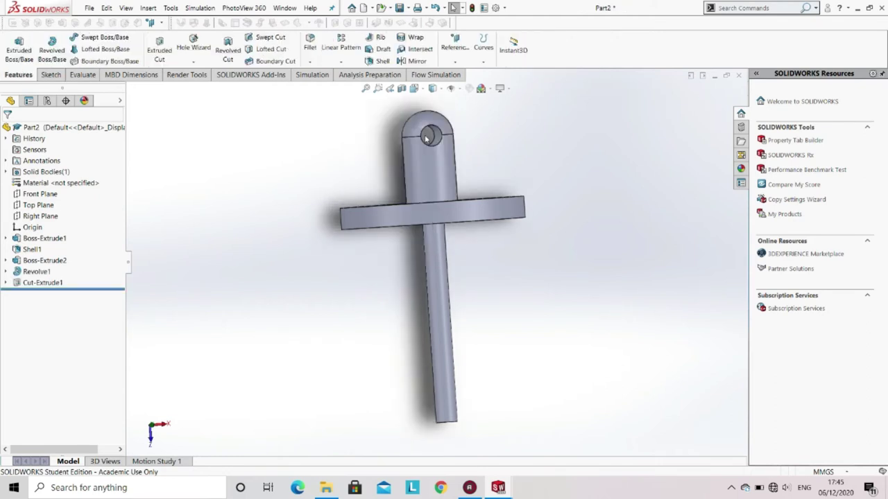
# Step: Save the part as toprodstrut149mm in the Rollcage folder
pyautogui.moveTo(424, 132)
pyautogui.mouseDown(button='middle')
pyautogui.moveTo(382, 167)
pyautogui.moveTo(452, 148)
pyautogui.moveTo(397, 164)
pyautogui.mouseUp(button='middle')
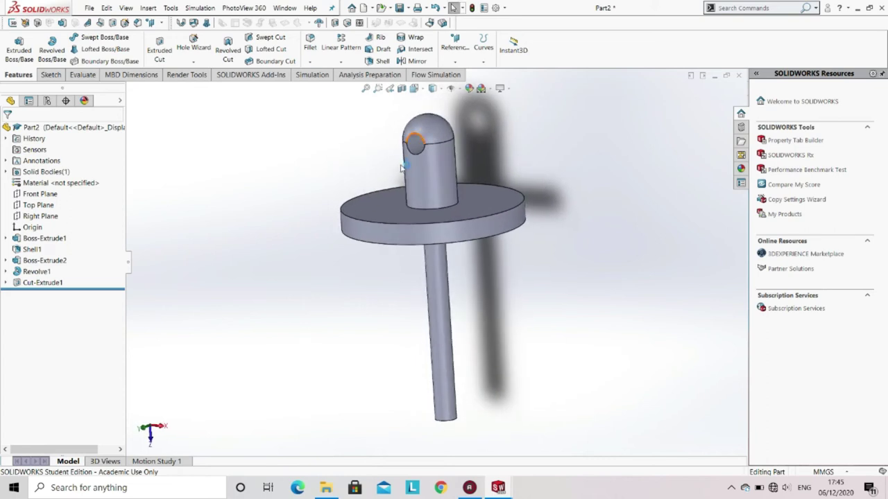
pyautogui.moveTo(414, 262); pyautogui.dragTo(419, 241, button='middle')
pyautogui.click(419, 242)
pyautogui.press('f')
pyautogui.click(326, 218)
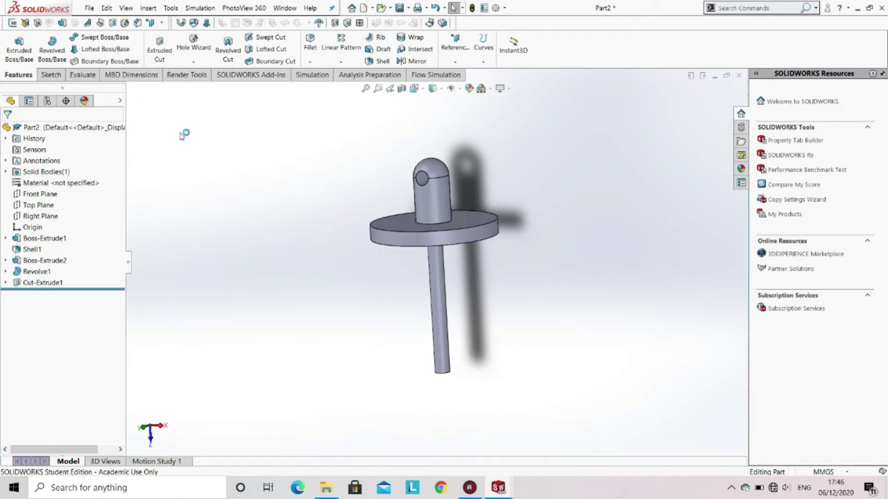
pyautogui.click(82, 9)
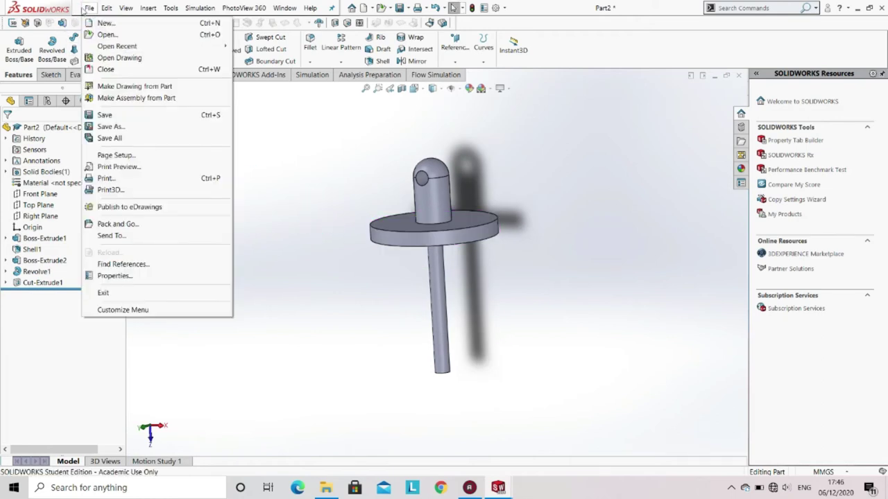
pyautogui.click(118, 115)
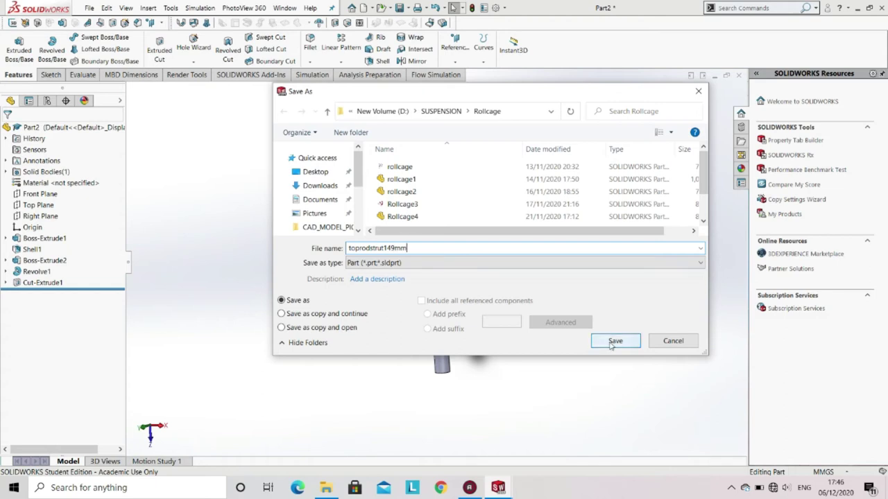
pyautogui.click(614, 341)
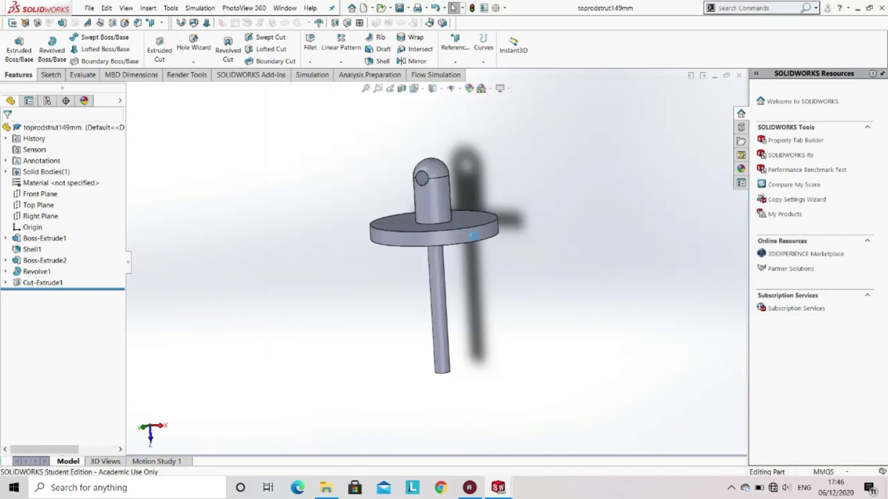
# Step: Create a new part document
pyautogui.click(89, 7)
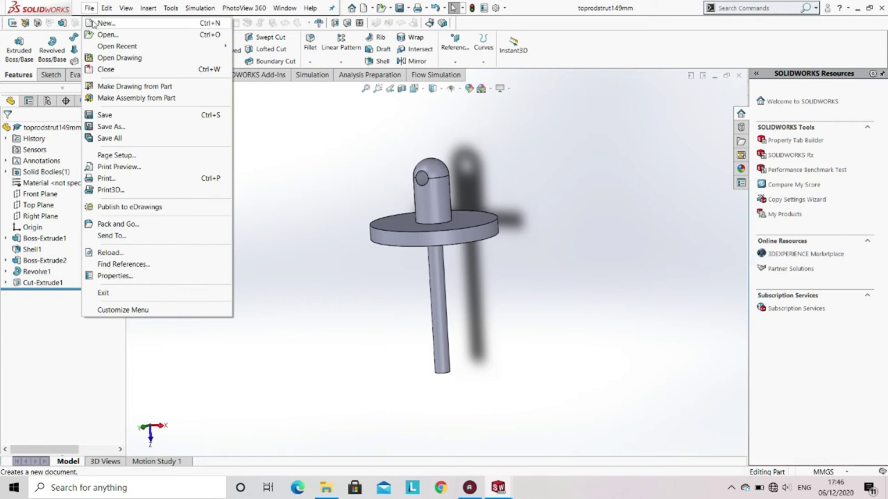
pyautogui.click(103, 22)
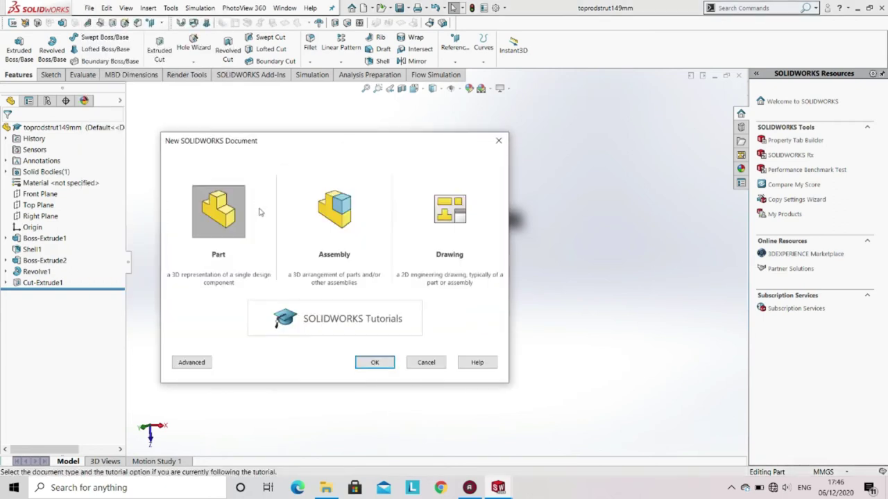
pyautogui.click(372, 362)
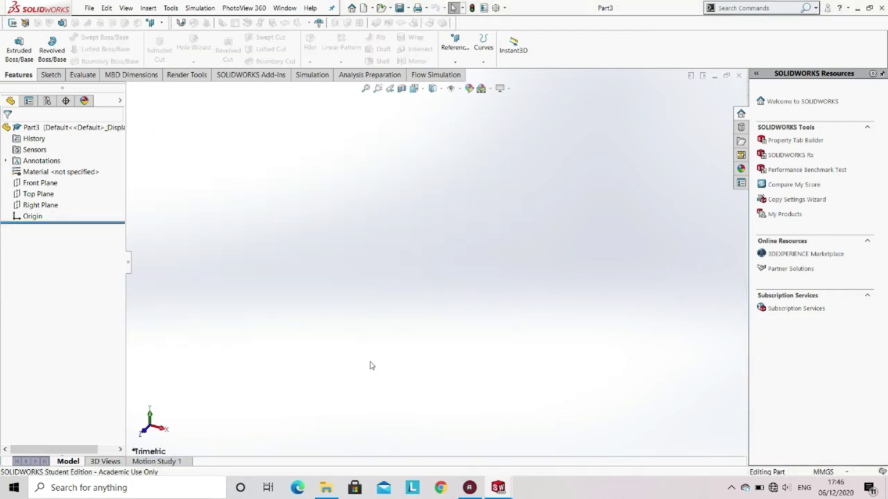
# Step: In a new sketch on the Front Plane, draw a circle of about 60.7 mm radius centred on the origin
pyautogui.click(50, 74)
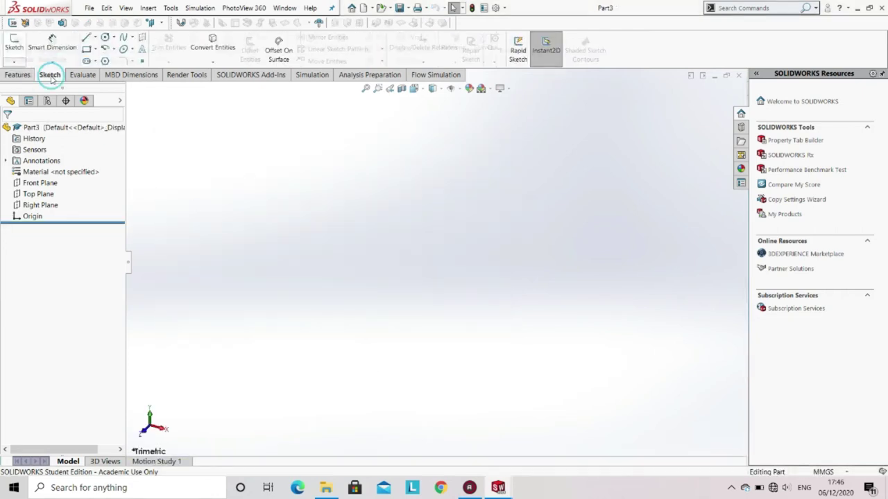
pyautogui.click(13, 45)
pyautogui.click(302, 169)
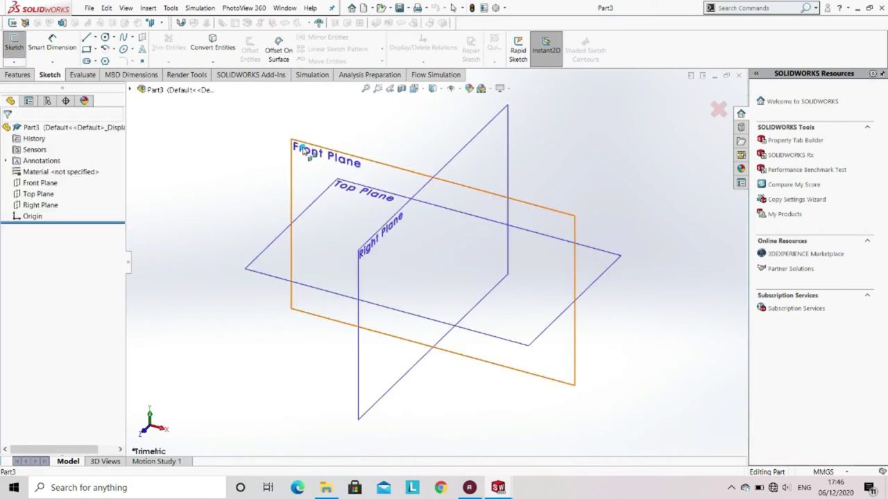
pyautogui.click(104, 37)
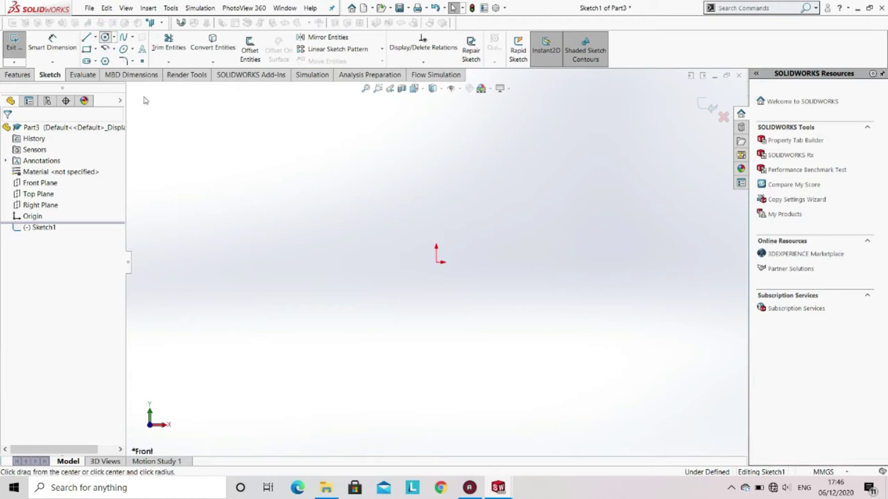
pyautogui.click(437, 262)
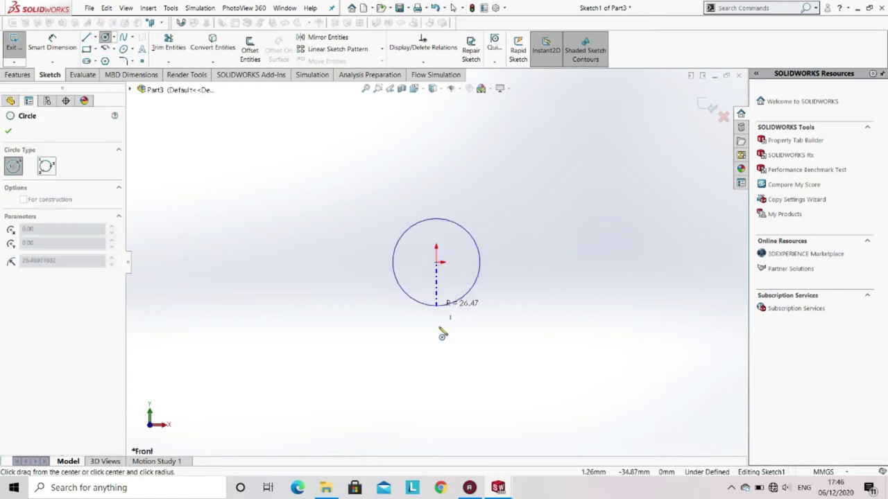
pyautogui.click(444, 361)
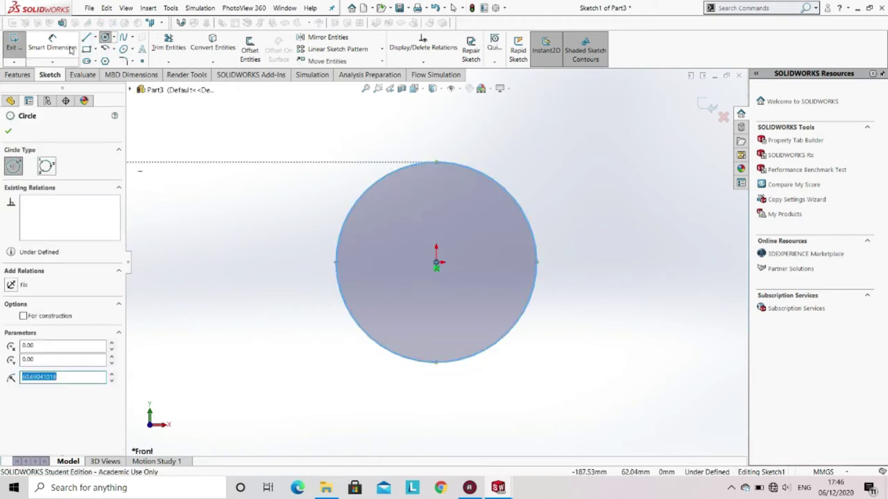
# Step: Dimension the circle with a diameter of 86 mm
pyautogui.click(71, 49)
pyautogui.click(337, 279)
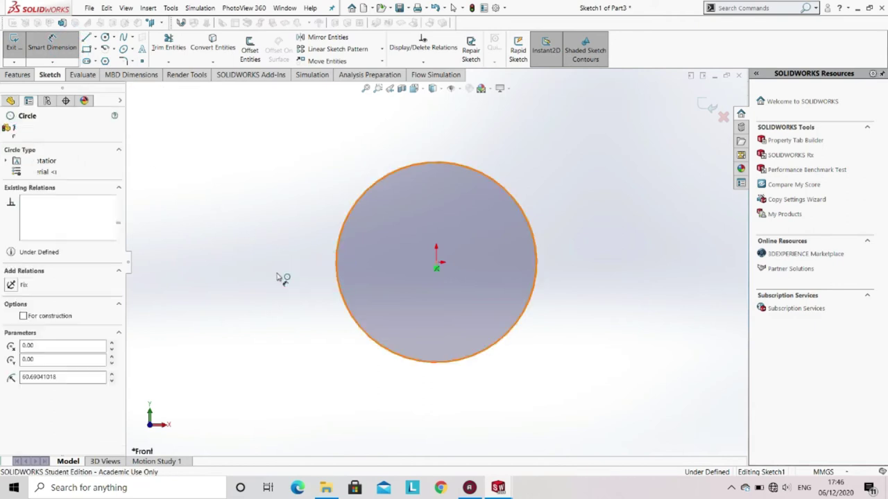
pyautogui.click(245, 278)
pyautogui.write('8')
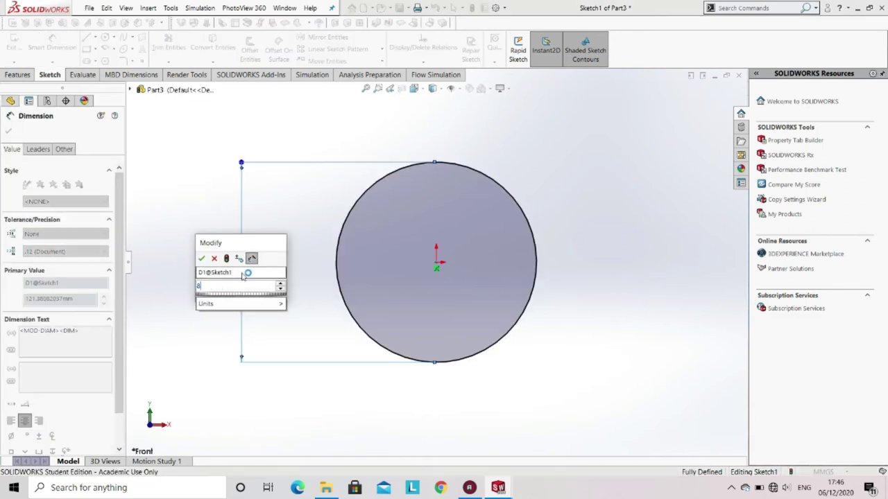
pyautogui.write('6')
pyautogui.press('Return')
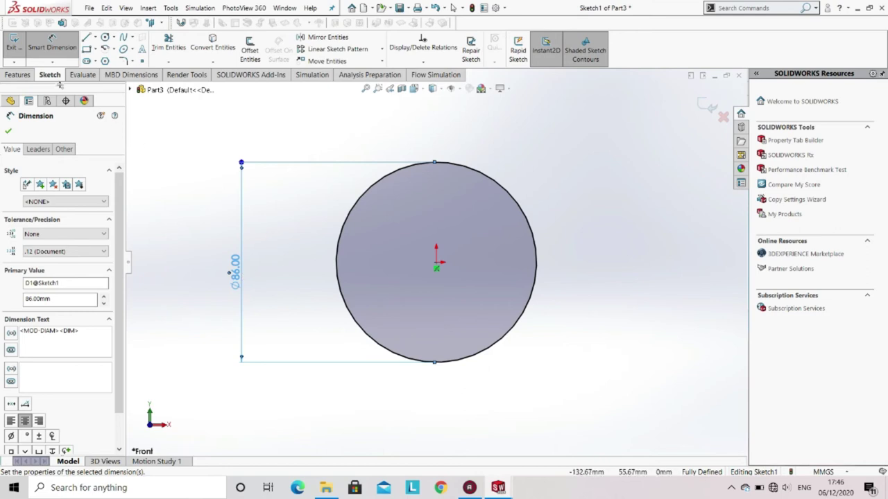
# Step: Extrude the circle as a Blind boss with a depth of 10 mm
pyautogui.click(18, 77)
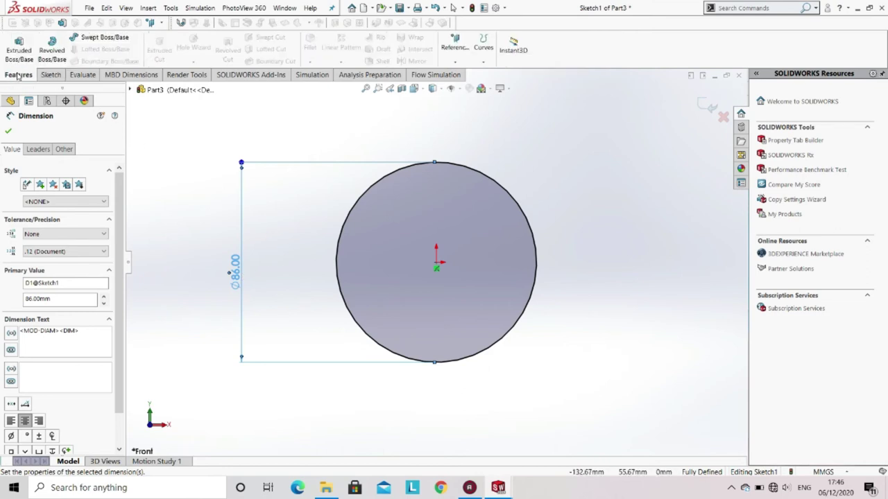
pyautogui.click(19, 49)
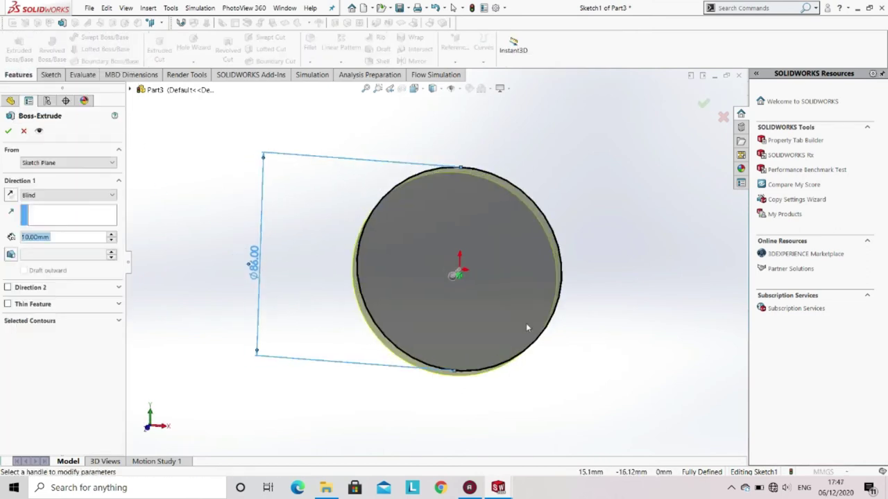
pyautogui.click(8, 132)
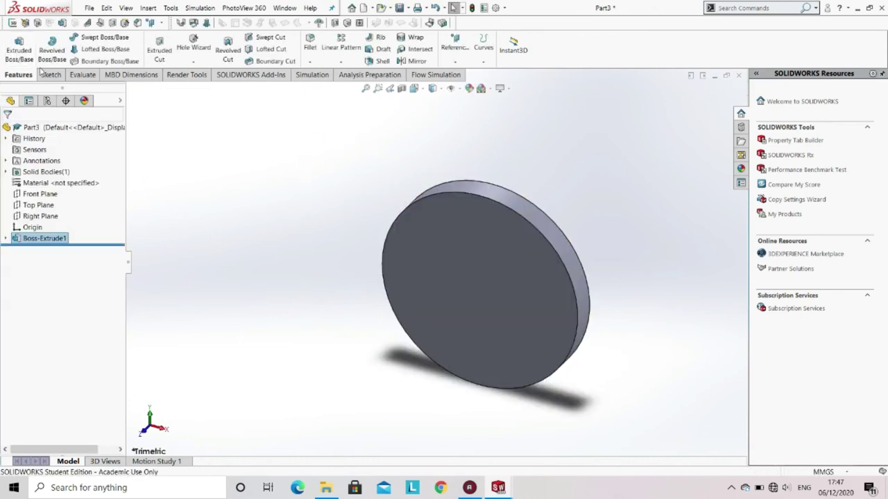
# Step: Shell the disc with a 2 mm wall thickness, removing its front circular face
pyautogui.click(375, 60)
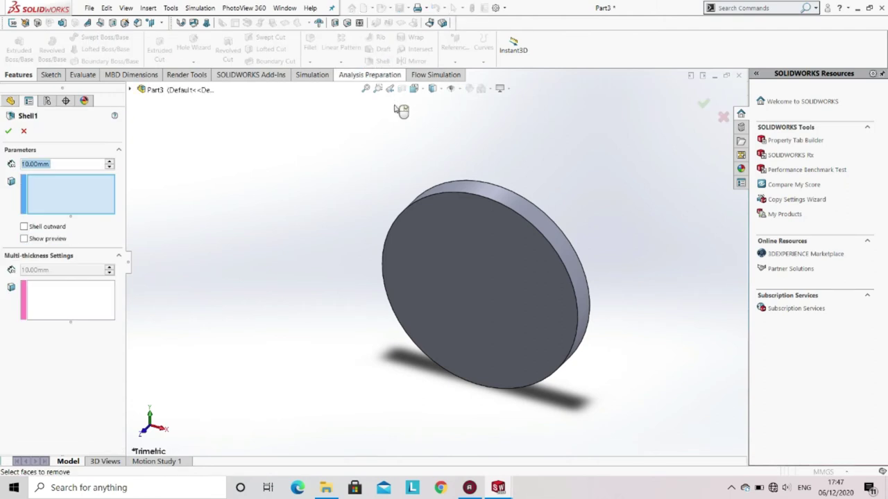
pyautogui.click(463, 249)
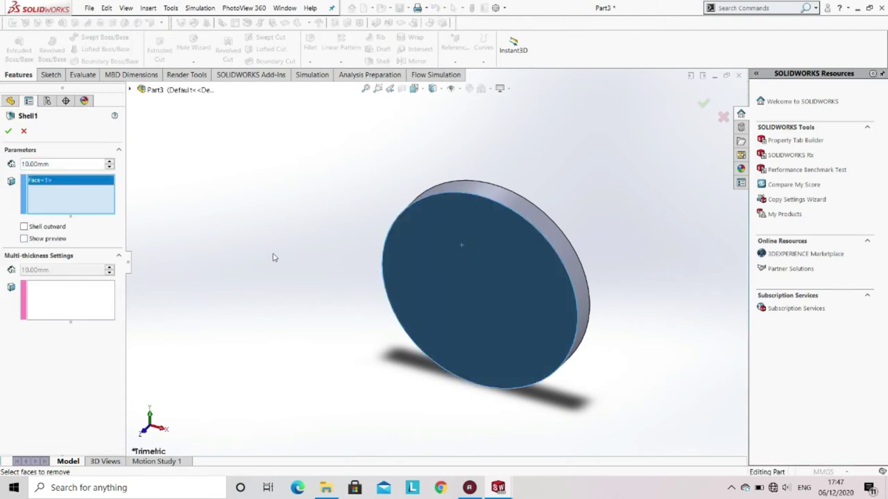
pyautogui.doubleClick(52, 165)
pyautogui.write('2')
pyautogui.press('Return')
pyautogui.click(7, 131)
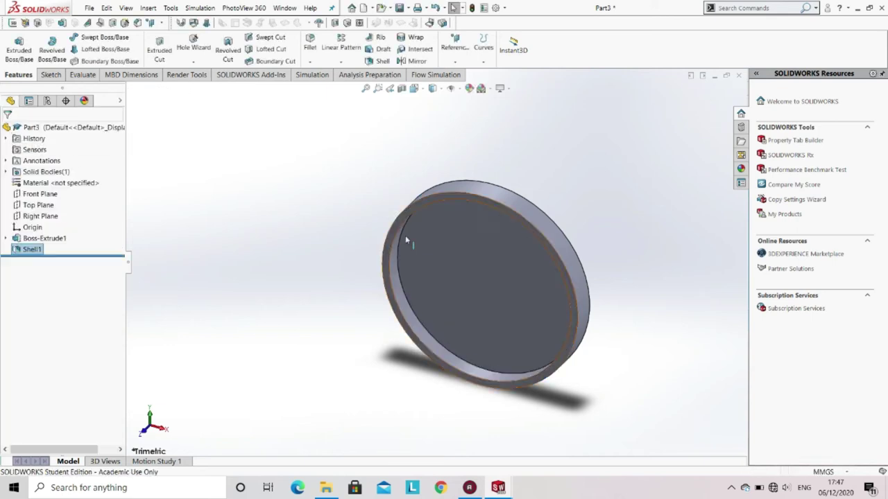
# Step: In a new sketch on the shelled disc's inner flat face, draw a circle of about 19.6 mm radius centred on the origin
pyautogui.moveTo(536, 253); pyautogui.dragTo(518, 222, button='middle')
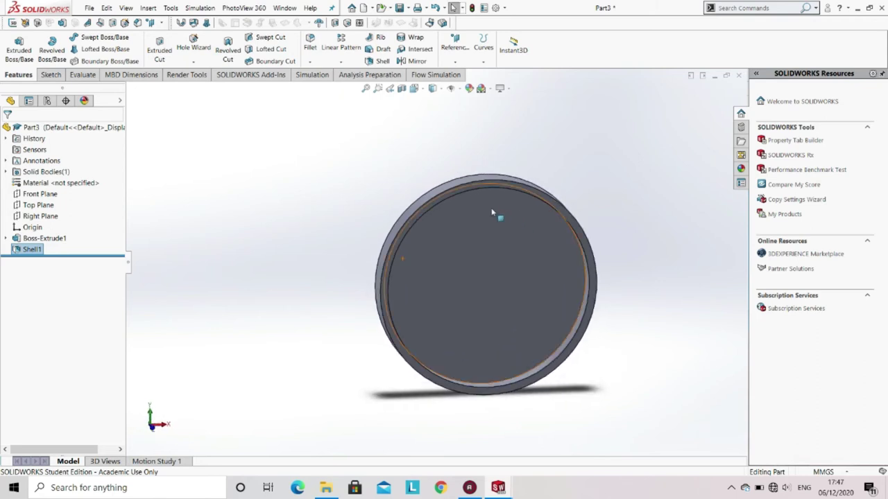
pyautogui.moveTo(503, 254); pyautogui.dragTo(531, 240, button='middle')
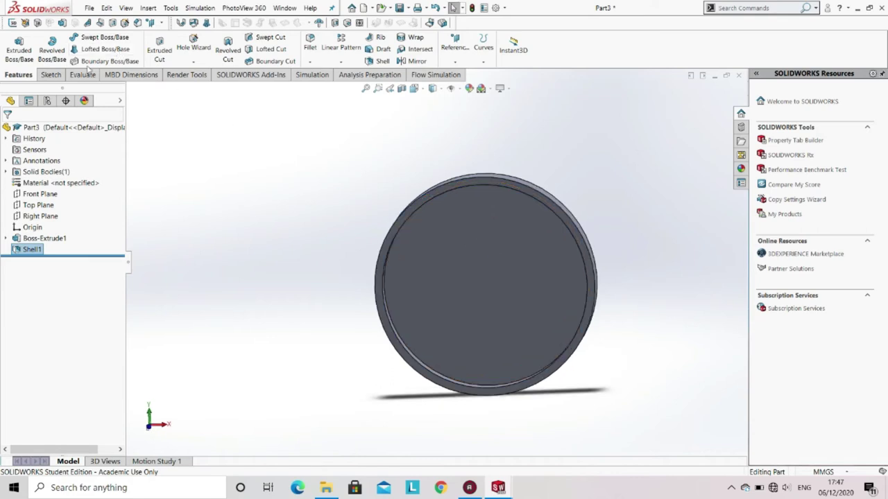
pyautogui.click(50, 75)
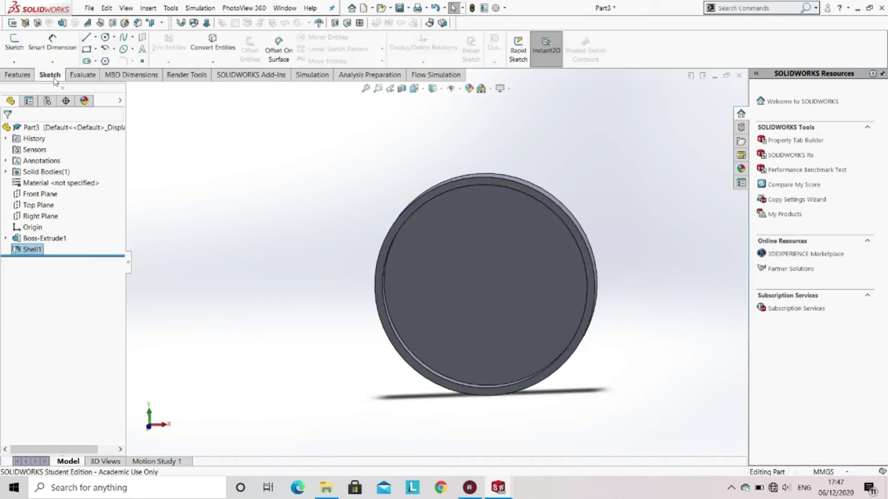
pyautogui.click(421, 227)
pyautogui.click(420, 208)
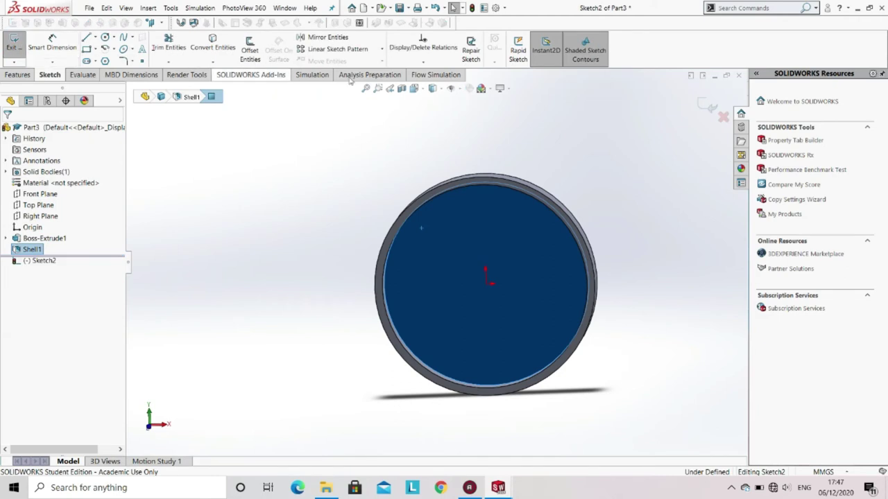
pyautogui.click(416, 89)
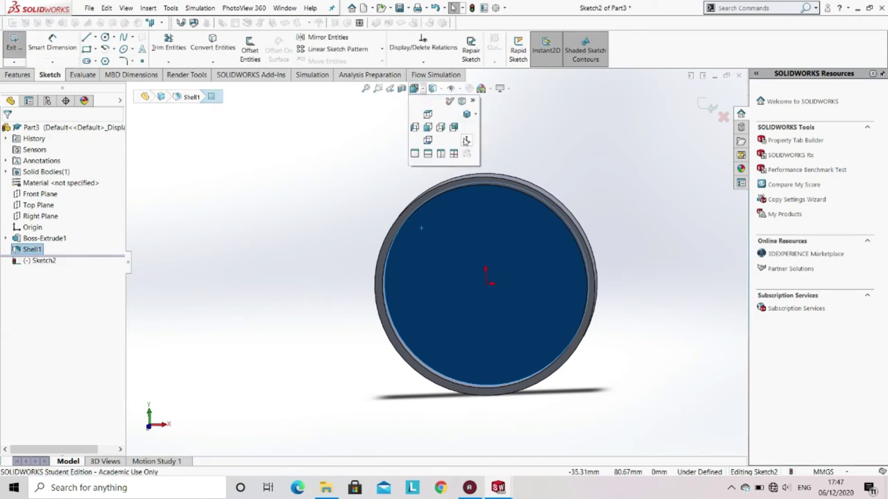
pyautogui.click(467, 141)
pyautogui.click(104, 37)
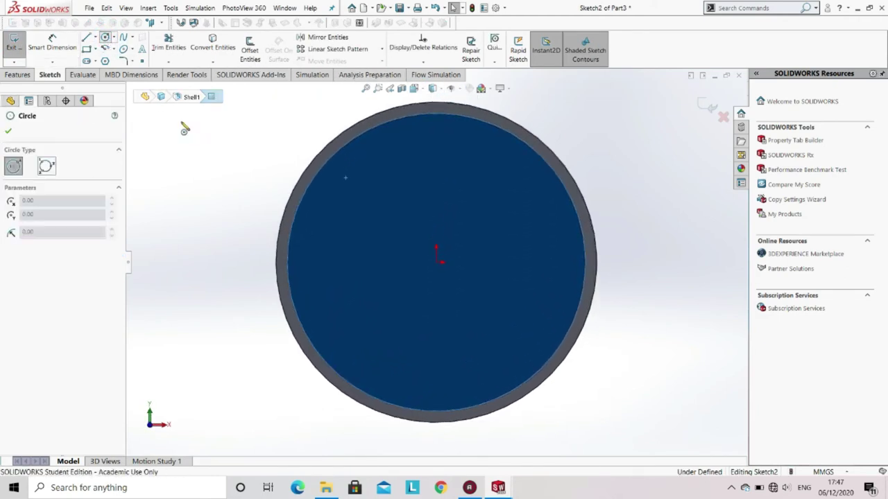
pyautogui.click(436, 263)
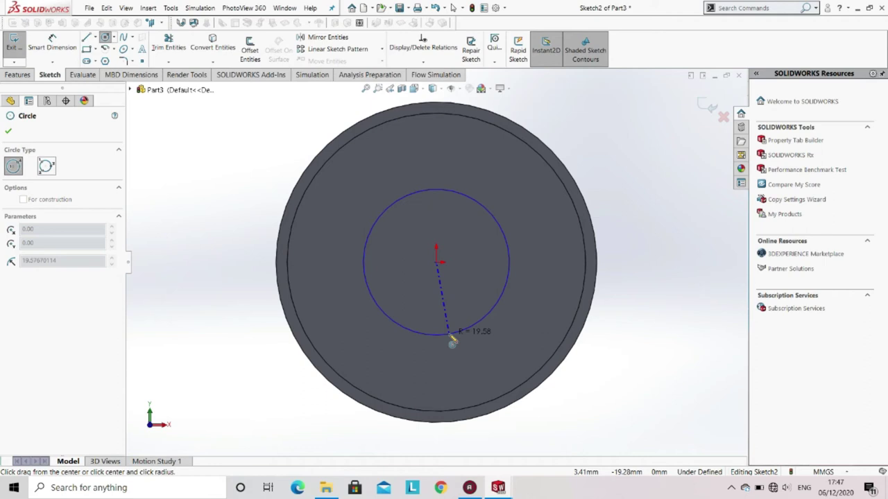
pyautogui.click(448, 335)
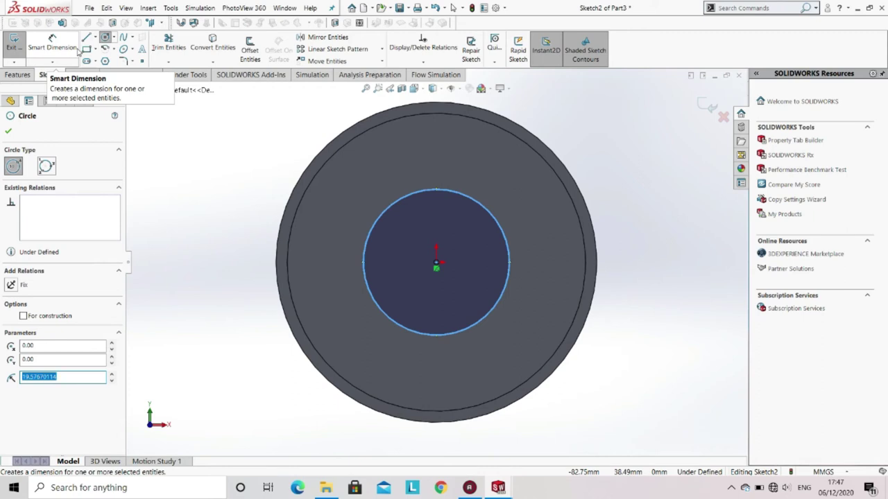
# Step: Dimension the circle on the disc's inner face with a diameter of 45 mm
pyautogui.click(79, 51)
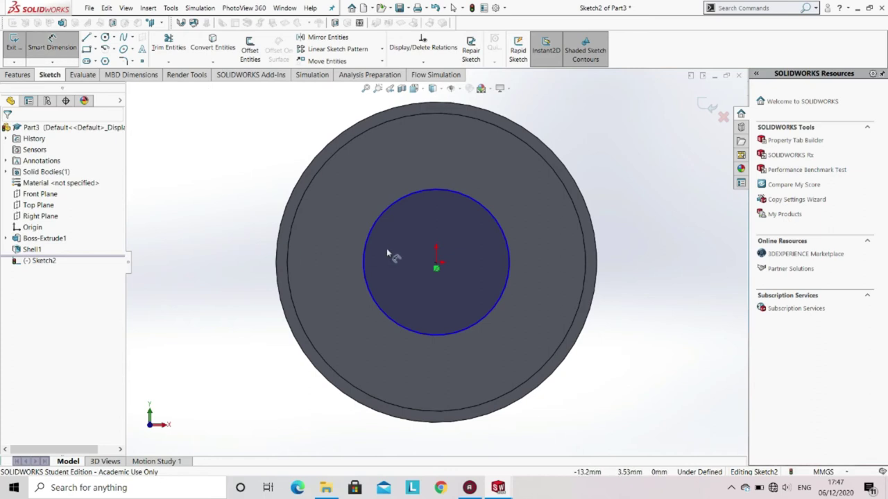
pyautogui.click(368, 274)
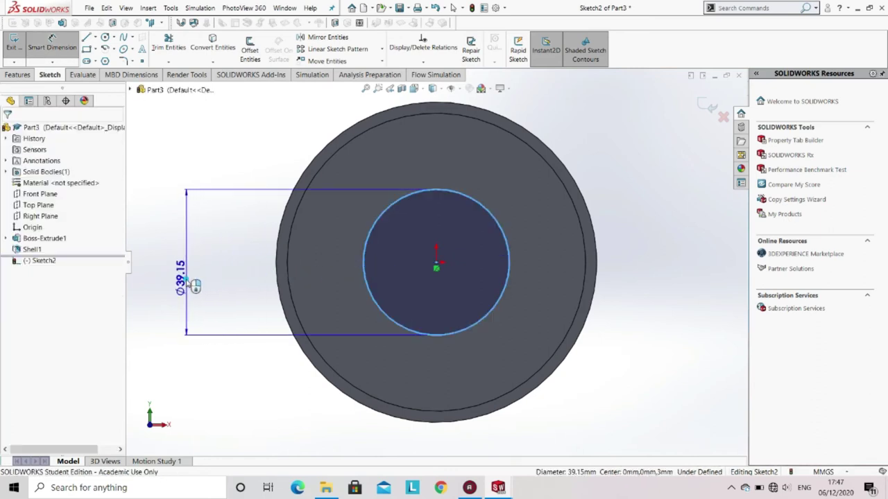
pyautogui.click(187, 281)
pyautogui.write('45')
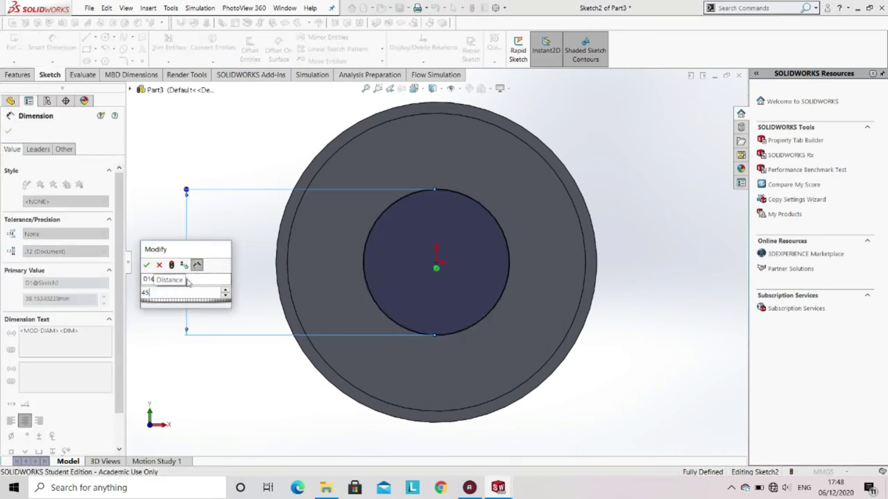
pyautogui.press('Return')
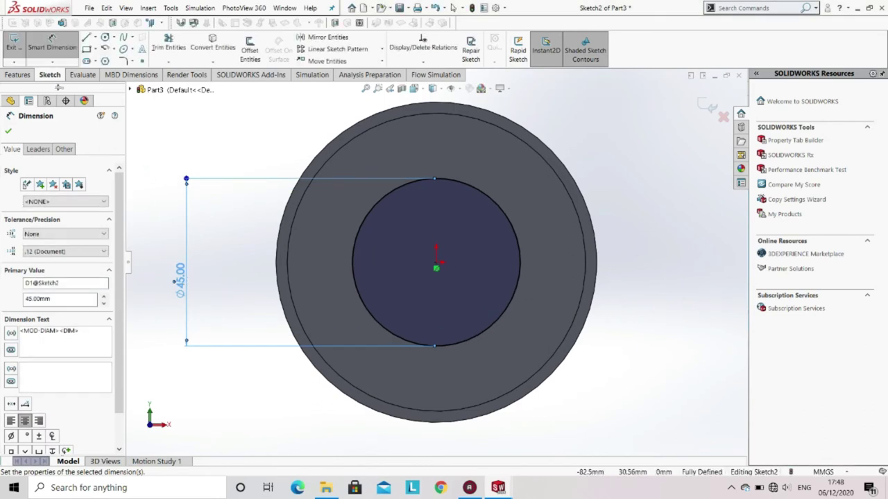
pyautogui.press('Escape')
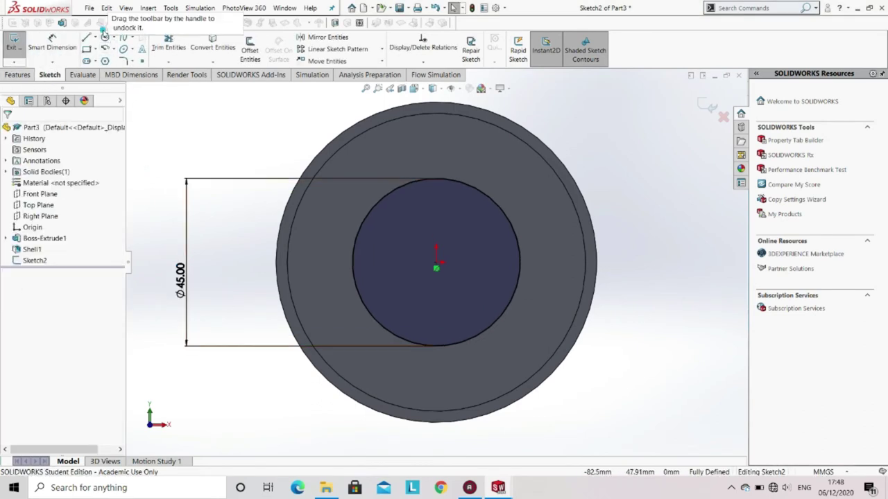
# Step: Draw a smaller concentric circle at the origin inside the 45 mm circle and dimension its diameter to 10 mm
pyautogui.click(105, 37)
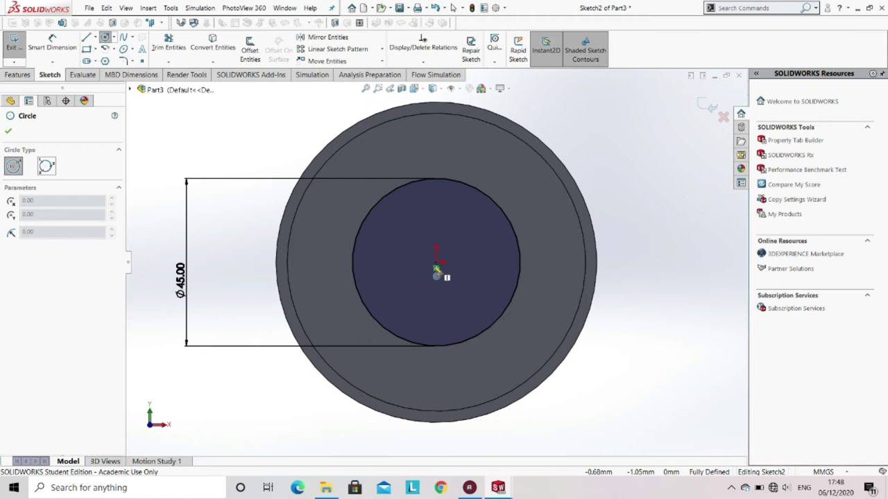
pyautogui.moveTo(436, 264); pyautogui.dragTo(439, 273)
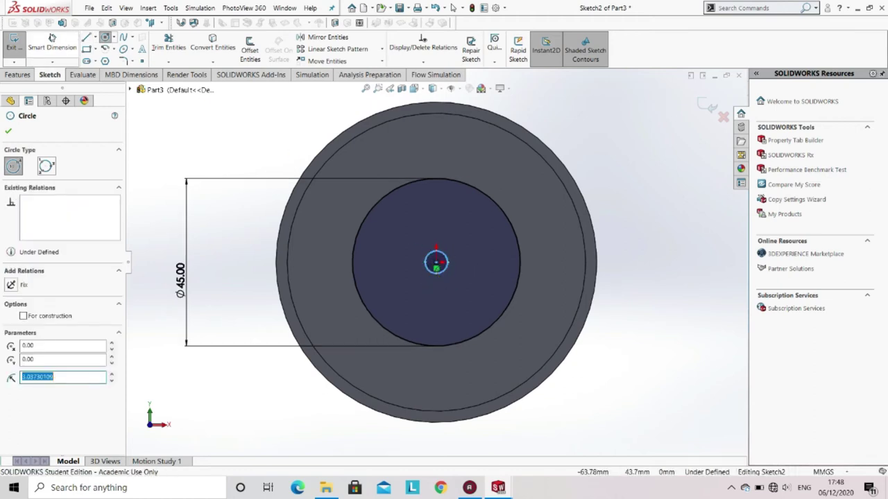
pyautogui.press('d')
pyautogui.click(427, 265)
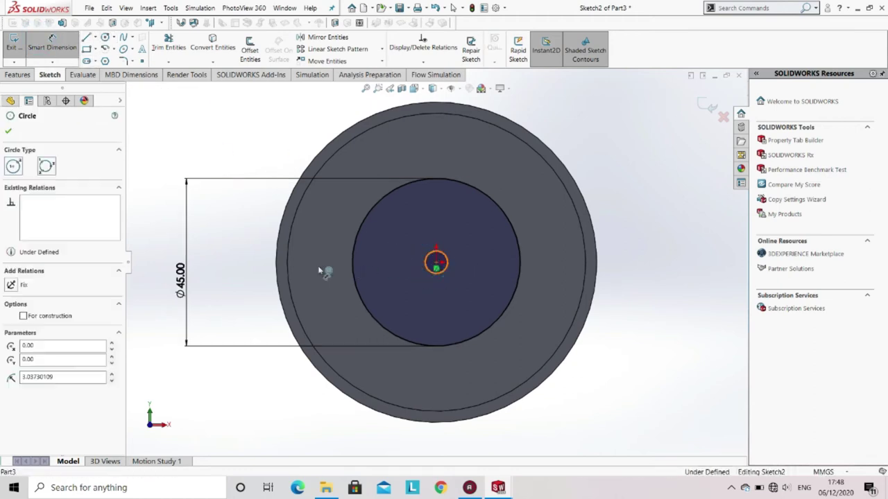
pyautogui.click(233, 270)
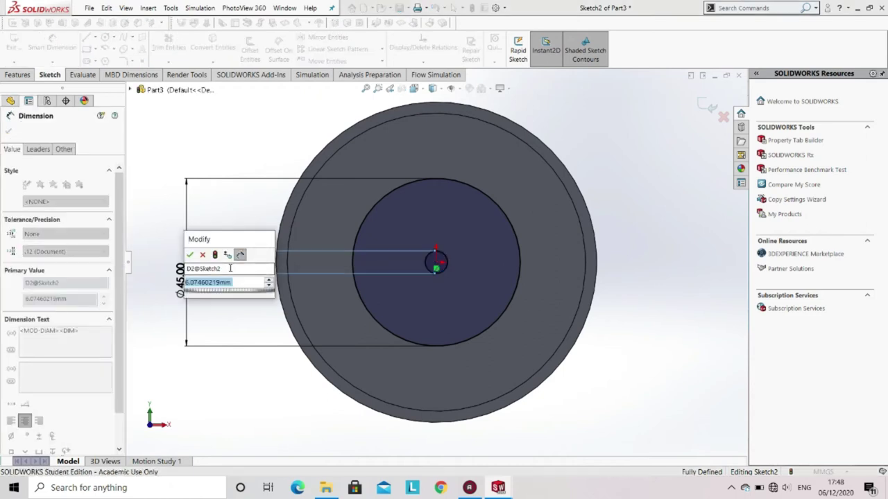
pyautogui.write('10')
pyautogui.press('Return')
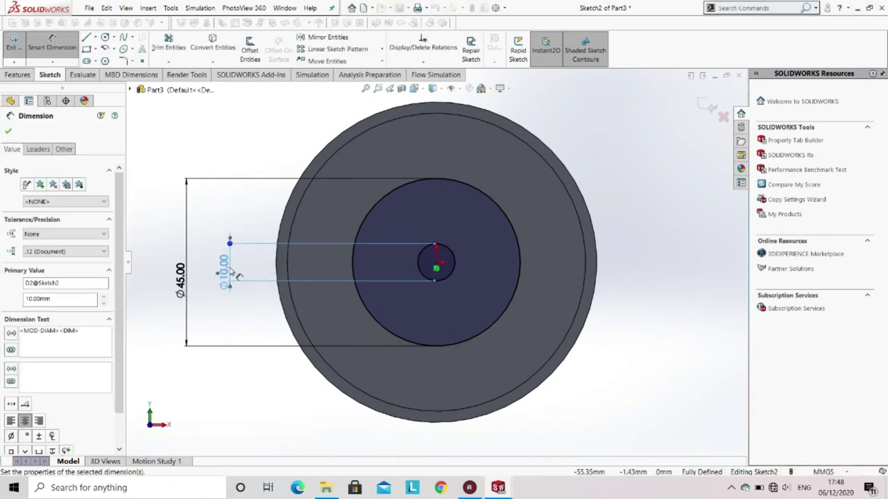
# Step: Extrude the sketch of the two concentric circles as a Blind boss with a depth of 100 mm and merged result
pyautogui.click(17, 75)
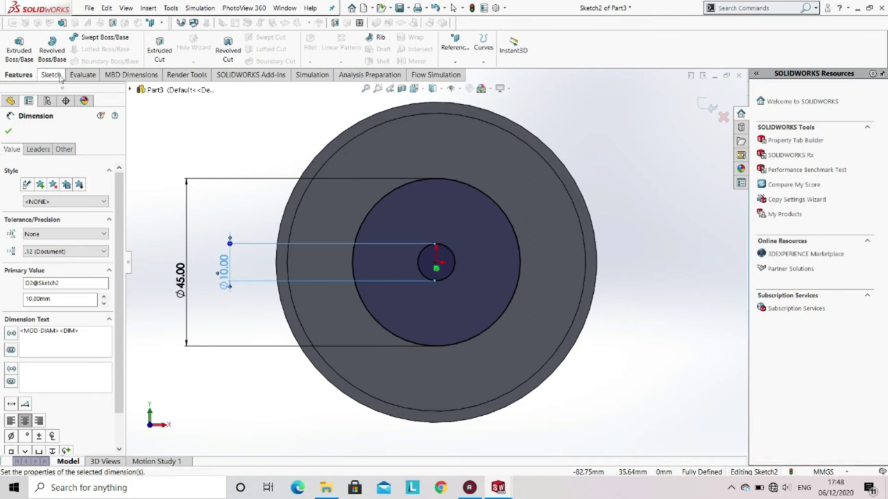
pyautogui.click(19, 48)
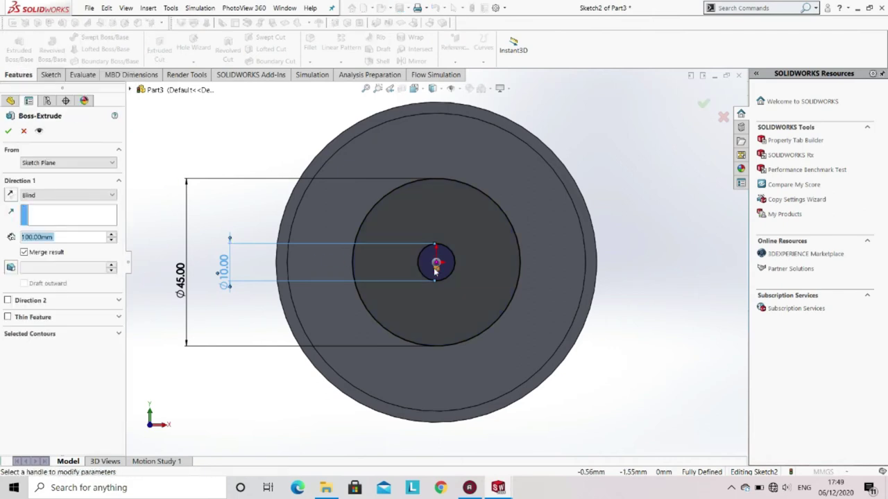
pyautogui.click(8, 131)
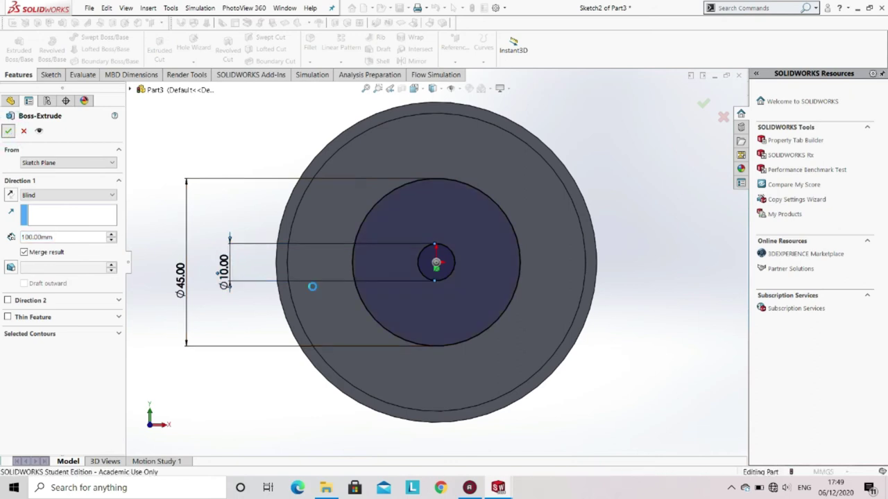
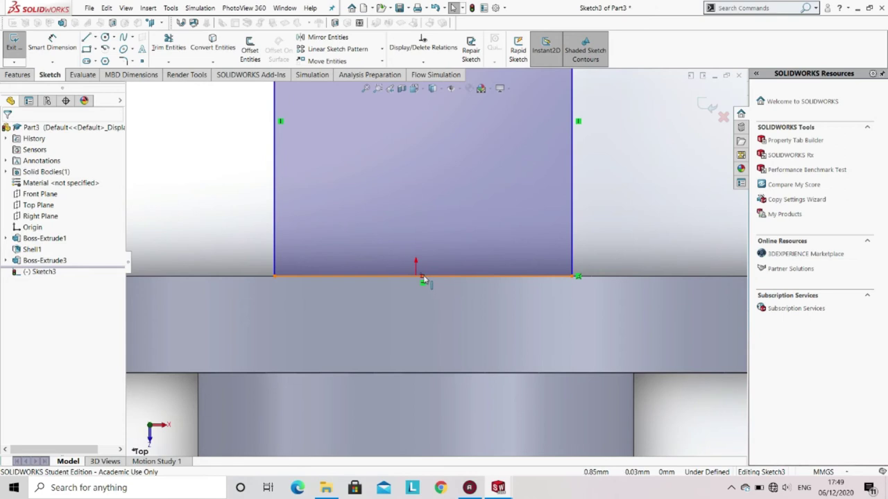
# Step: Make the midpoint of the rectangle's base line coincident with the origin
pyautogui.click(423, 276)
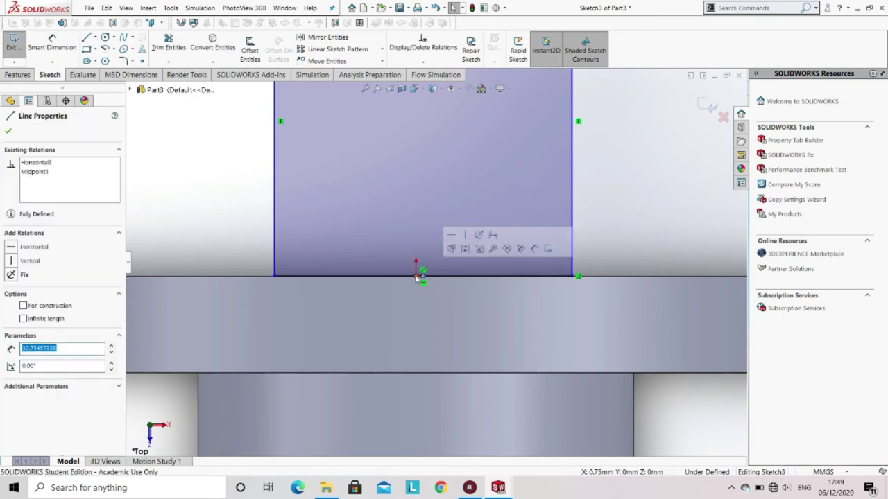
pyautogui.click(421, 273)
pyautogui.keyDown('ctrl'); pyautogui.click(416, 275); pyautogui.keyUp('ctrl')
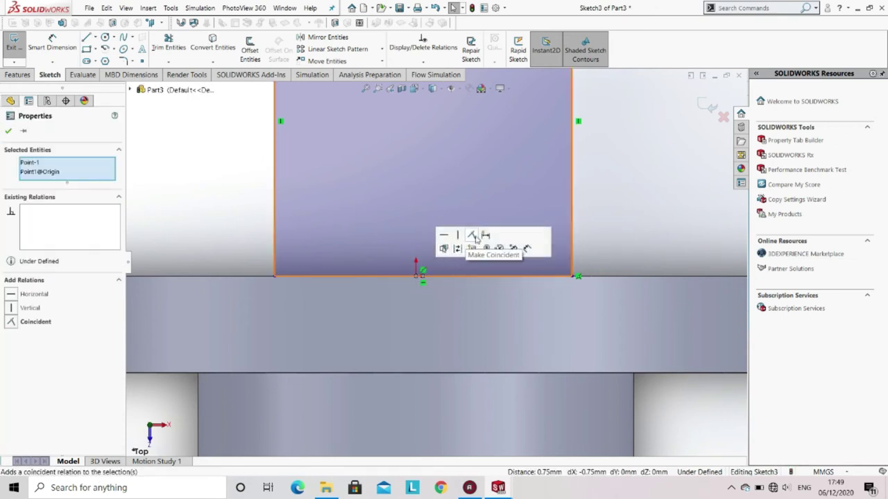
pyautogui.click(473, 236)
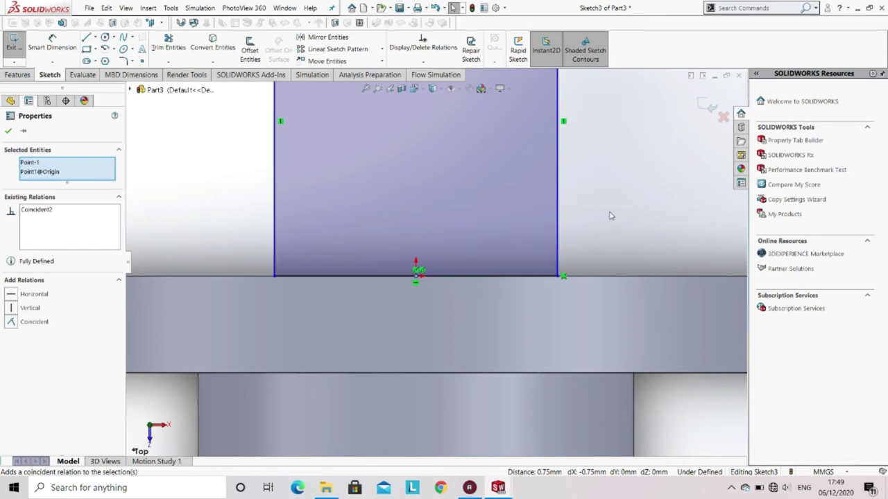
pyautogui.press('z')
pyautogui.press('z')
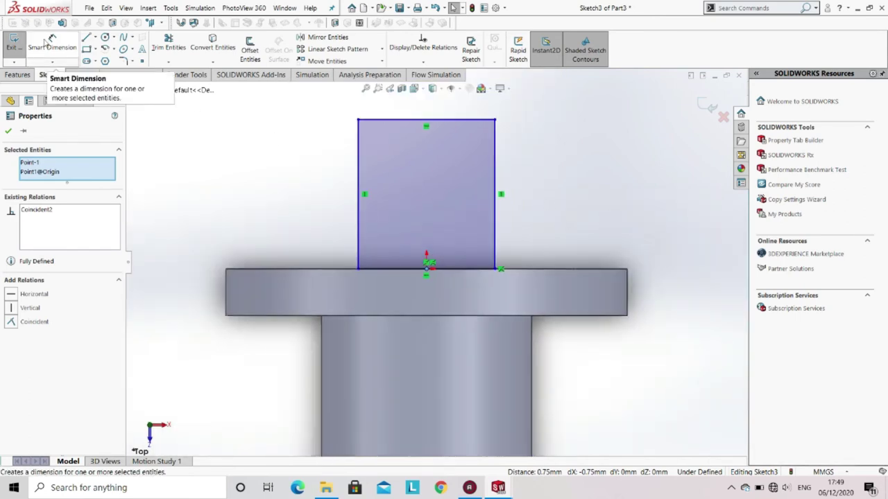
pyautogui.click(46, 43)
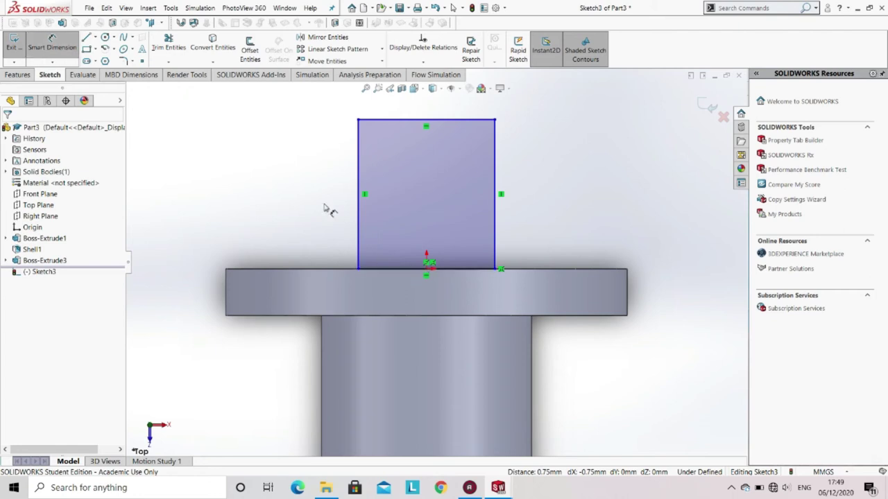
pyautogui.click(387, 290)
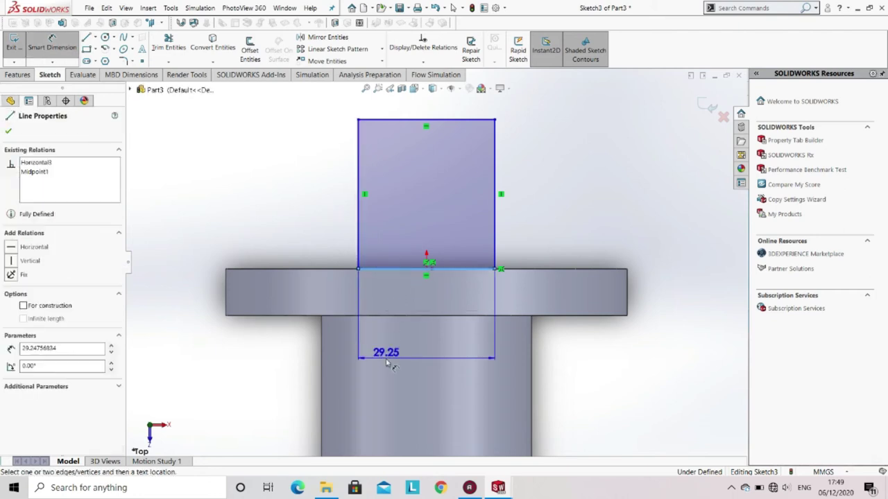
pyautogui.press('Escape')
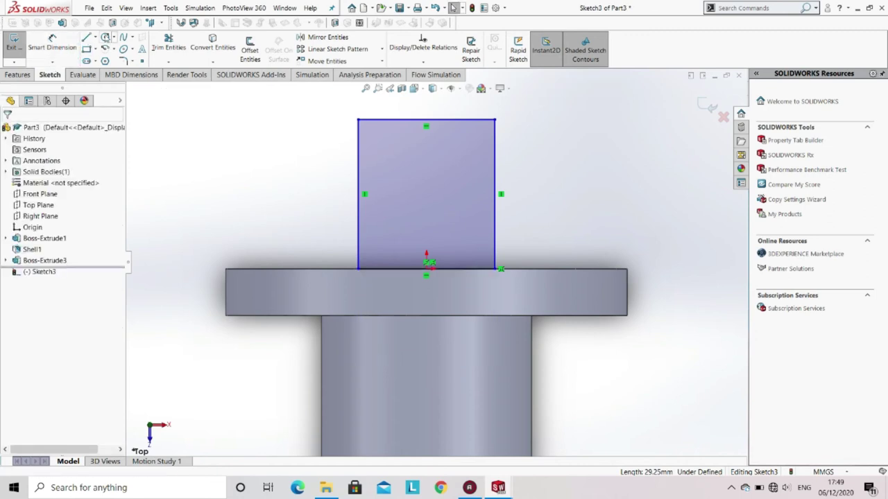
# Step: Draw a centerpoint arc of about 14.6 mm radius above the rectangle, centred on its upper edge's midpoint and ending at both upper corners
pyautogui.click(104, 49)
pyautogui.click(426, 121)
pyautogui.click(358, 120)
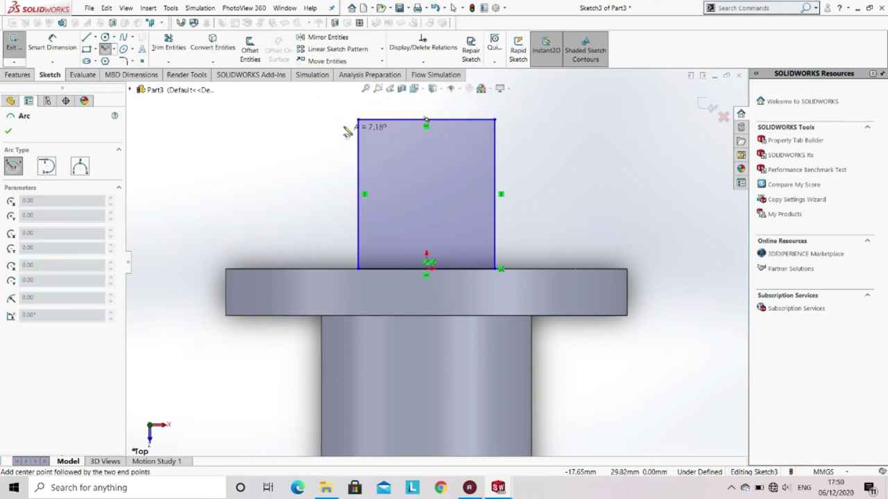
pyautogui.scroll(1, 440, 260)
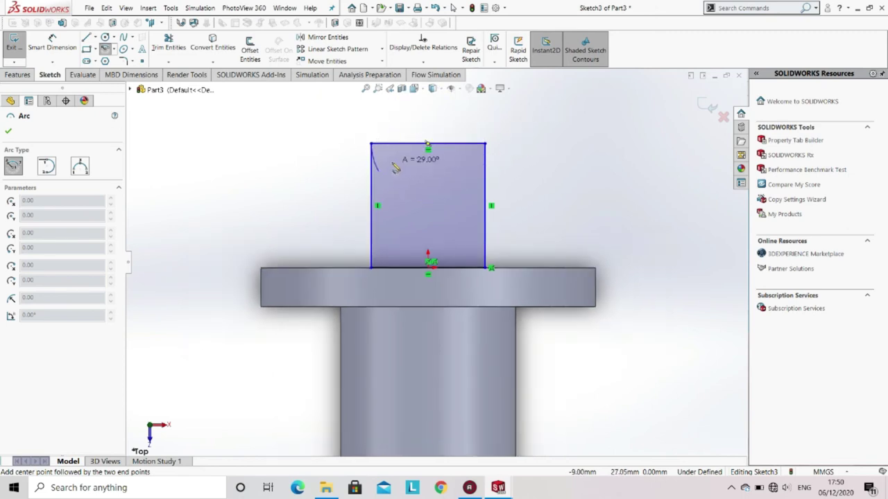
pyautogui.click(485, 144)
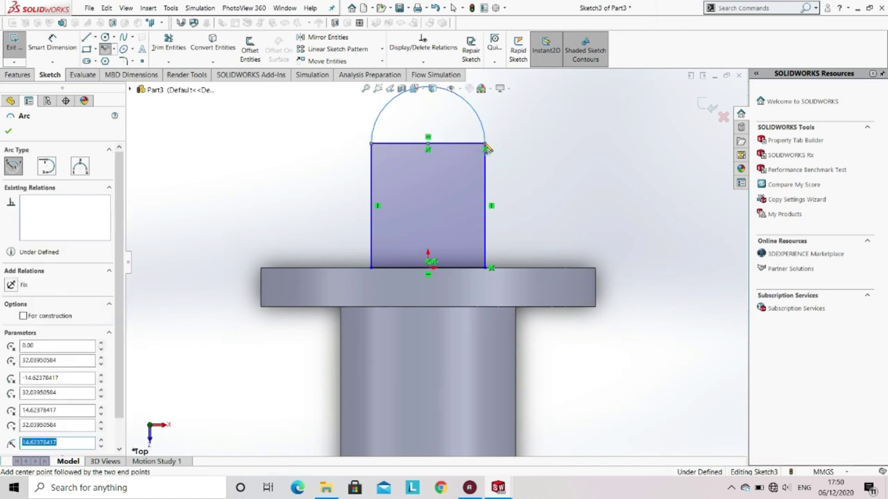
pyautogui.press('Escape')
# Step: Draw a vertical line from the top of the arc down to the origin, splitting the profile in half
pyautogui.scroll(2, 410, 160)
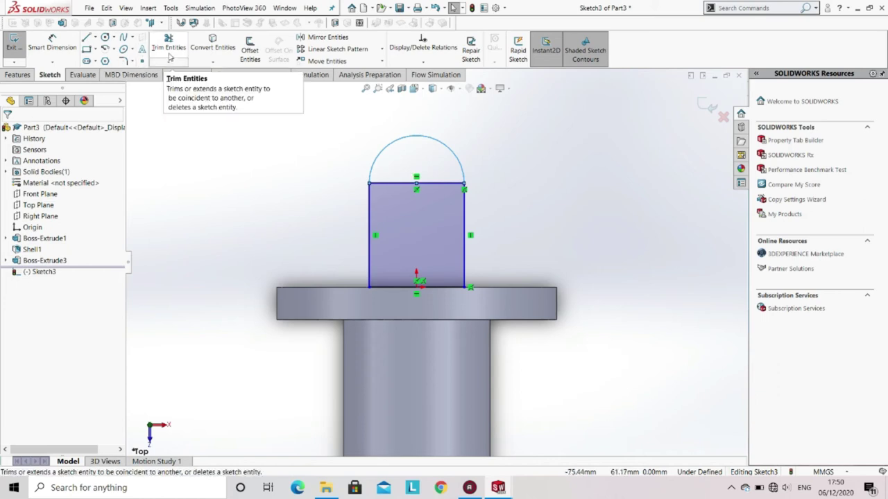
pyautogui.click(86, 38)
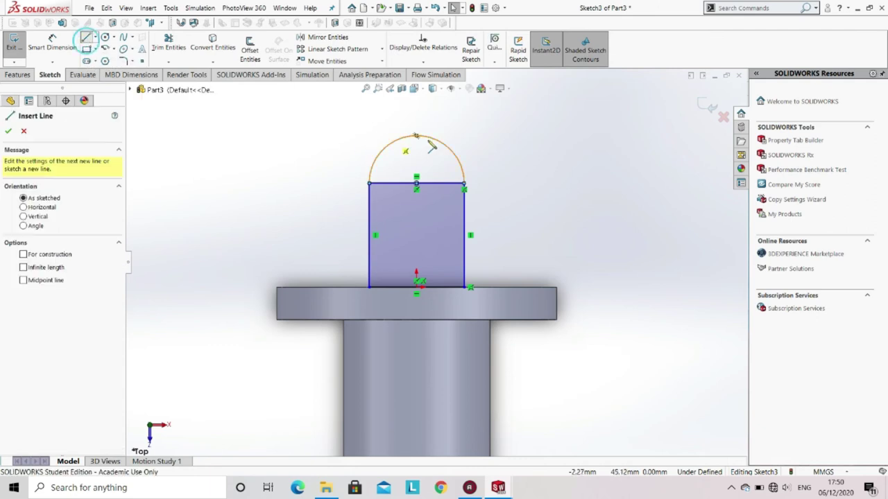
pyautogui.click(416, 135)
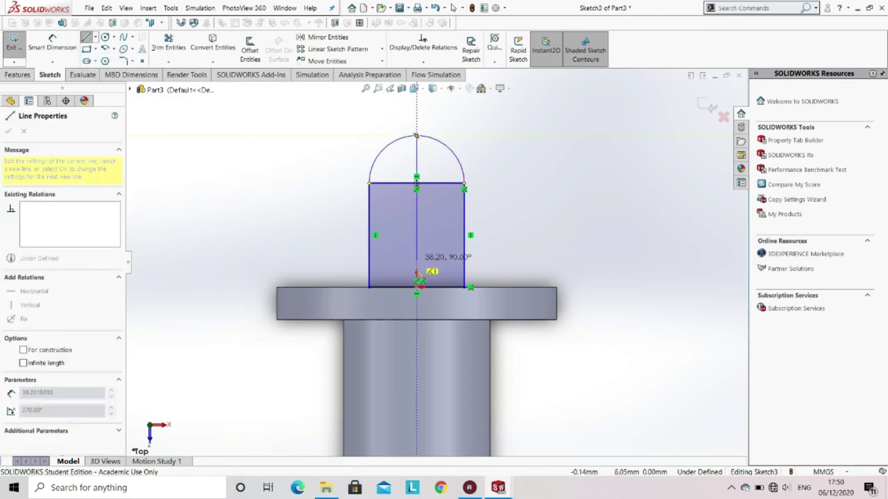
pyautogui.doubleClick(417, 286)
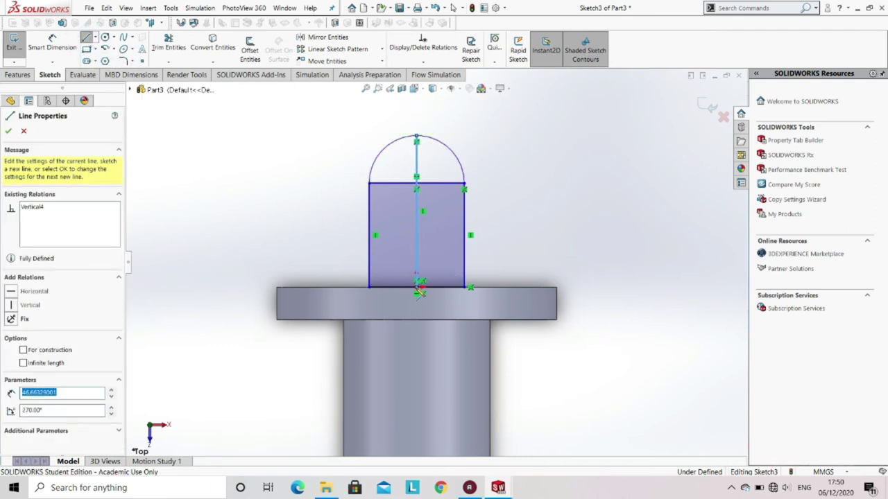
pyautogui.press('Escape')
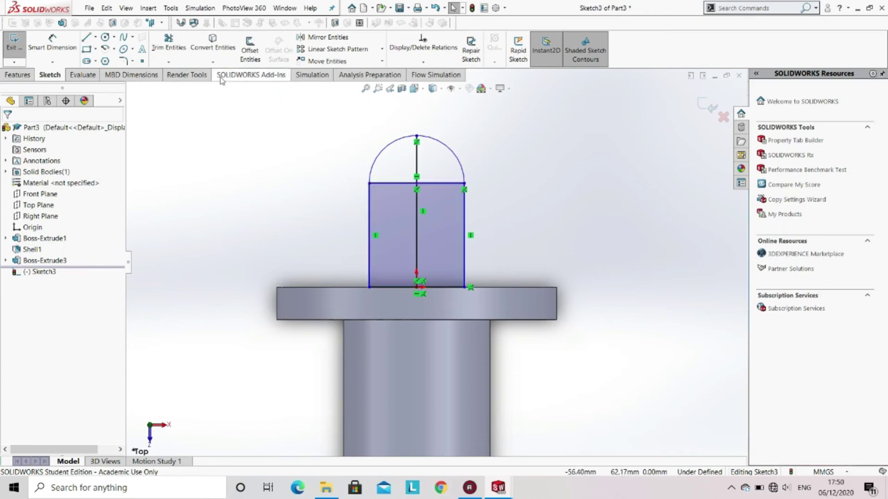
# Step: Trim away the profile's right half and the rectangle's upper edge, accepting deletion of the affected relations
pyautogui.click(170, 42)
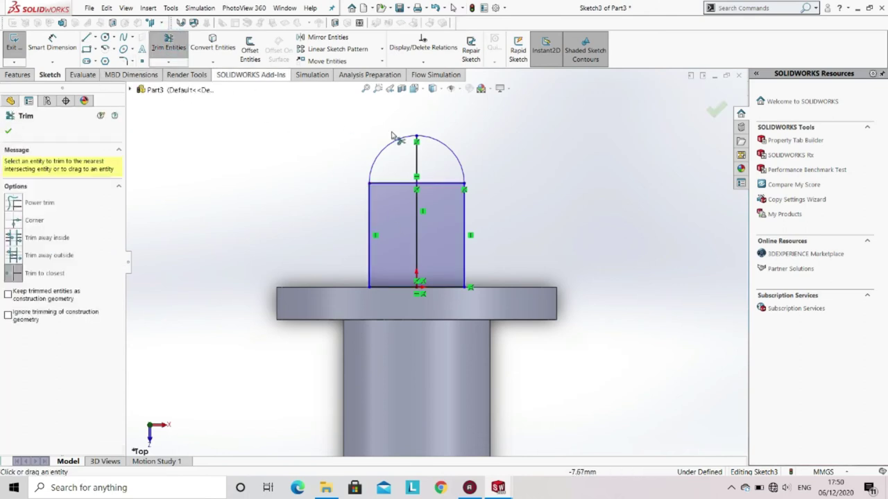
pyautogui.click(452, 164)
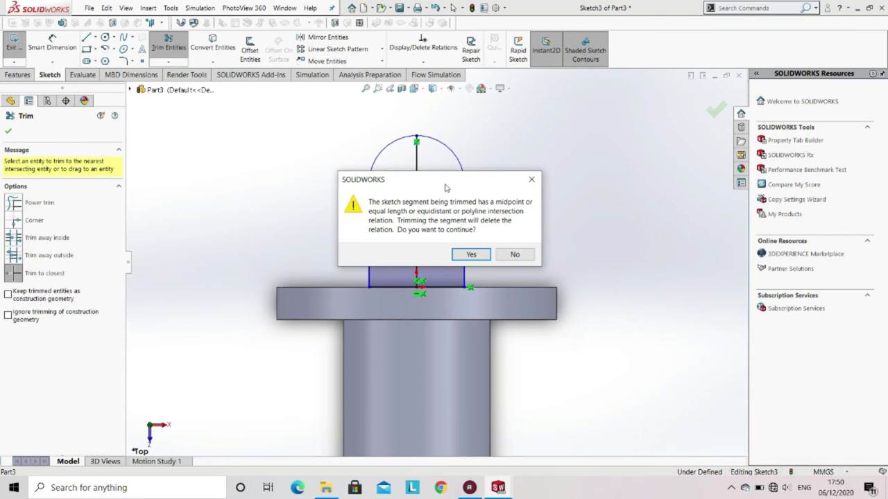
pyautogui.click(466, 255)
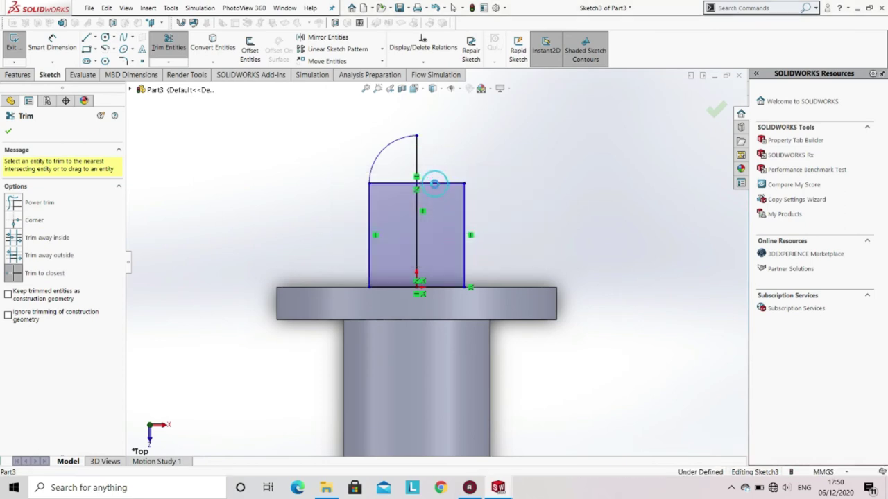
pyautogui.click(427, 182)
pyautogui.click(471, 254)
pyautogui.click(467, 262)
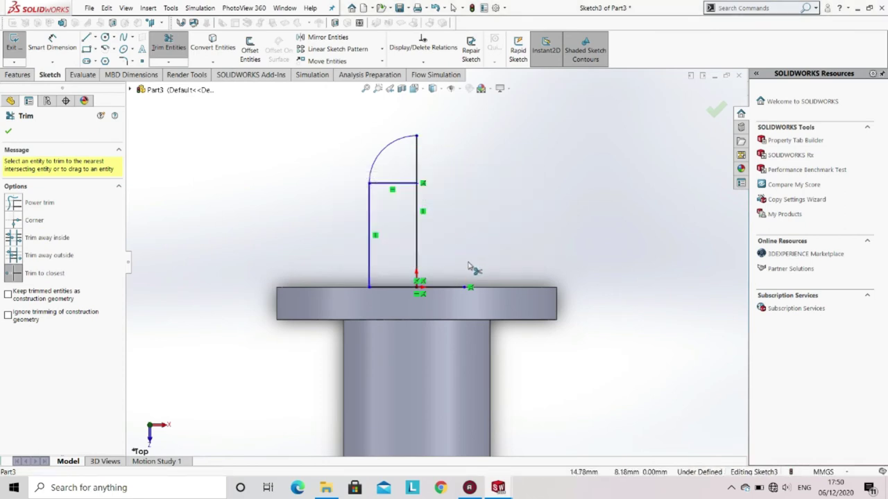
pyautogui.click(441, 289)
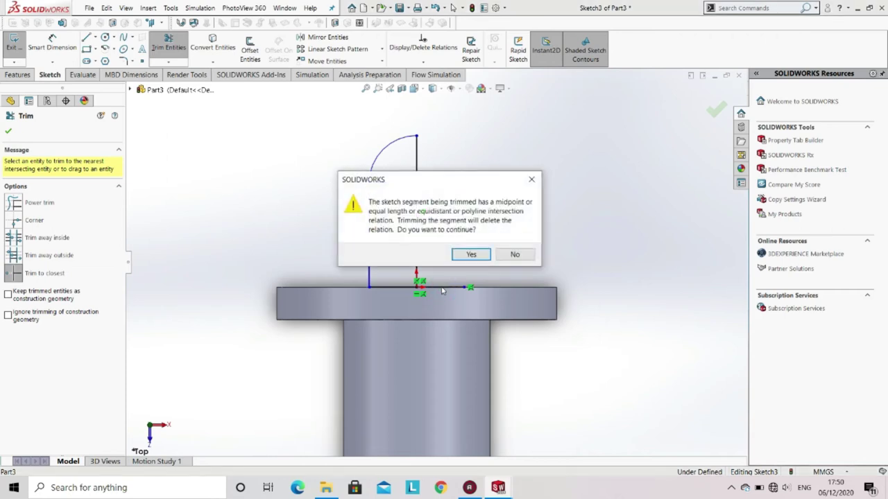
pyautogui.click(468, 255)
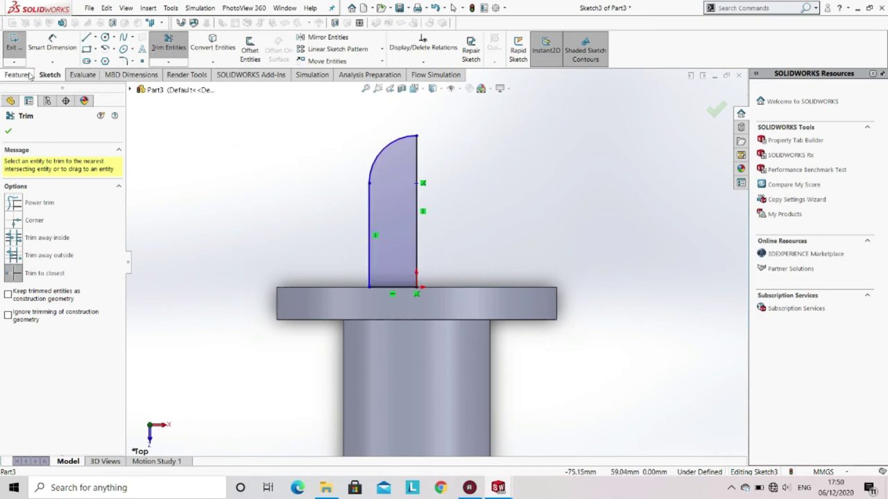
pyautogui.click(157, 43)
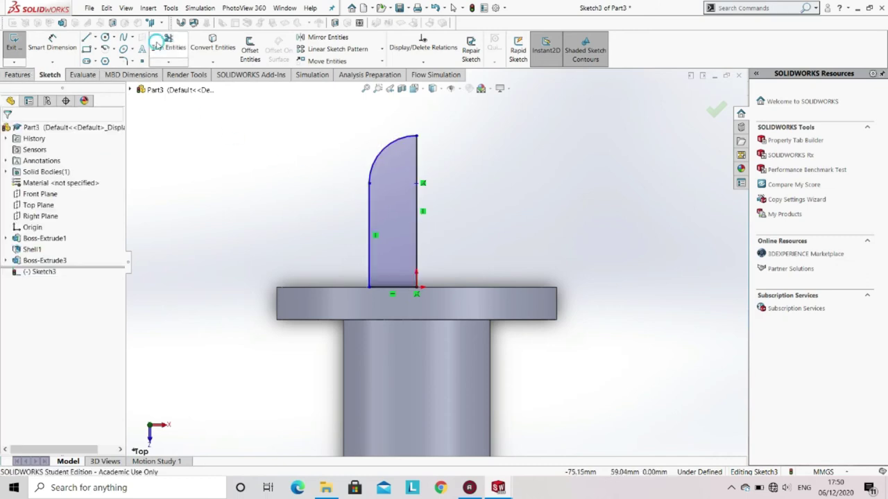
# Step: Revolve the half profile 360 degrees about the vertical centre line as a Blind boss with merged result
pyautogui.click(19, 74)
pyautogui.click(51, 47)
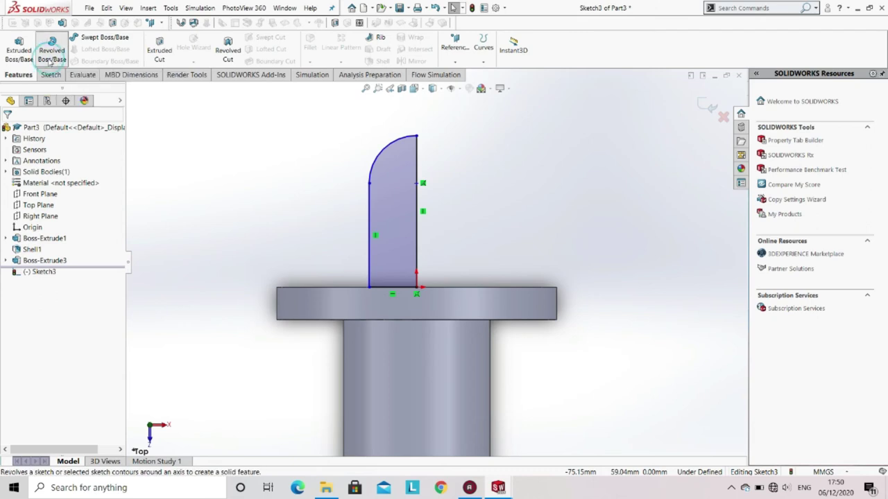
pyautogui.click(417, 229)
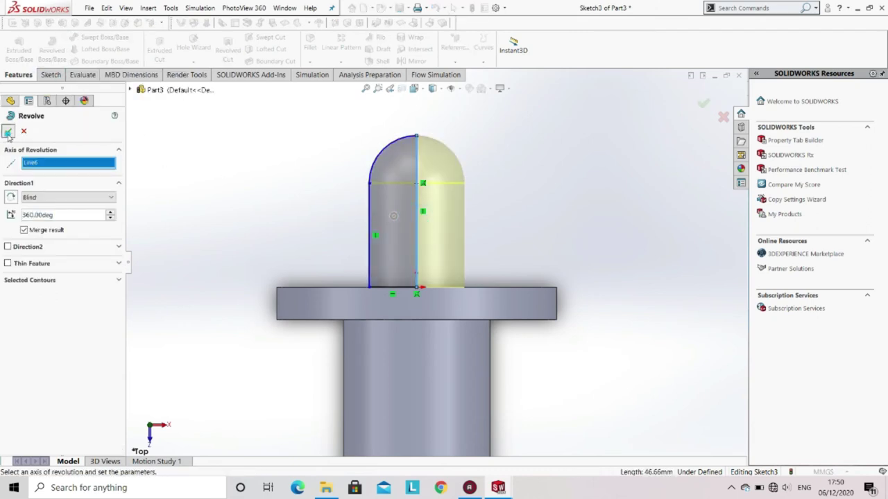
pyautogui.click(8, 134)
pyautogui.moveTo(398, 207); pyautogui.dragTo(323, 253, button='middle')
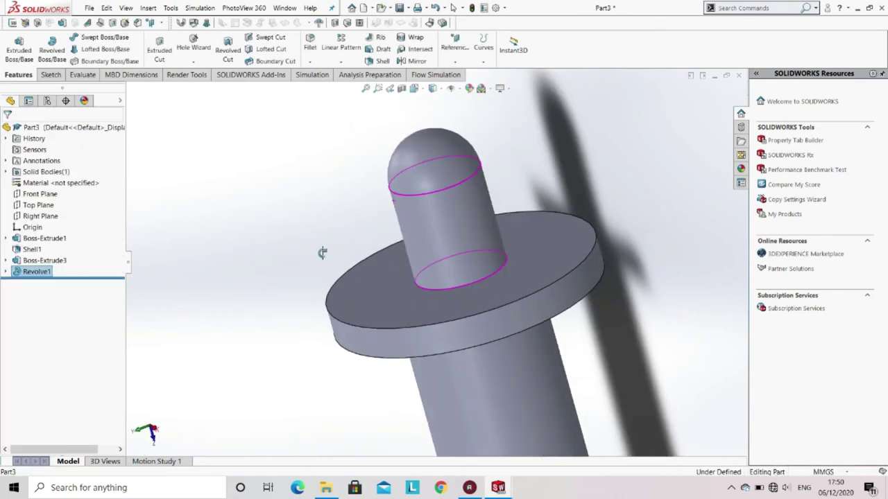
# Step: On the Top Plane, sketch a circle about 15.8 mm in diameter centred on the midpoint of the dome's base edge
pyautogui.hotkey('ctrl', '1')
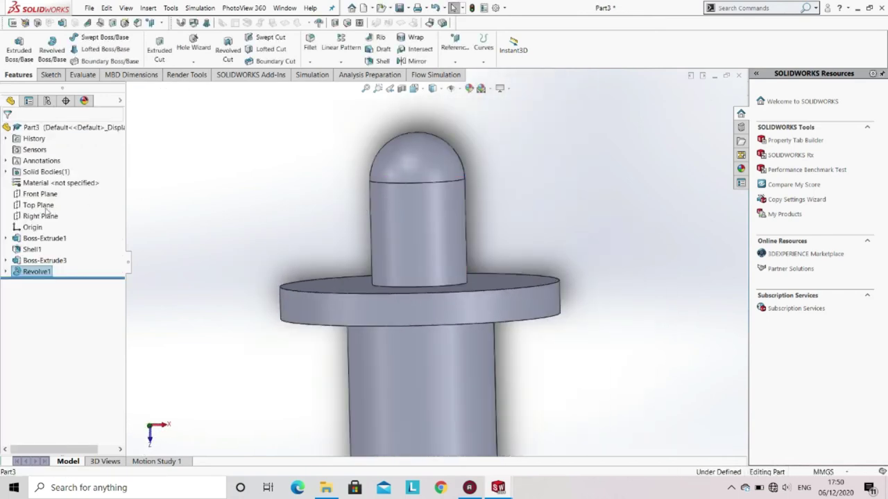
pyautogui.click(38, 205)
pyautogui.click(50, 74)
pyautogui.click(20, 43)
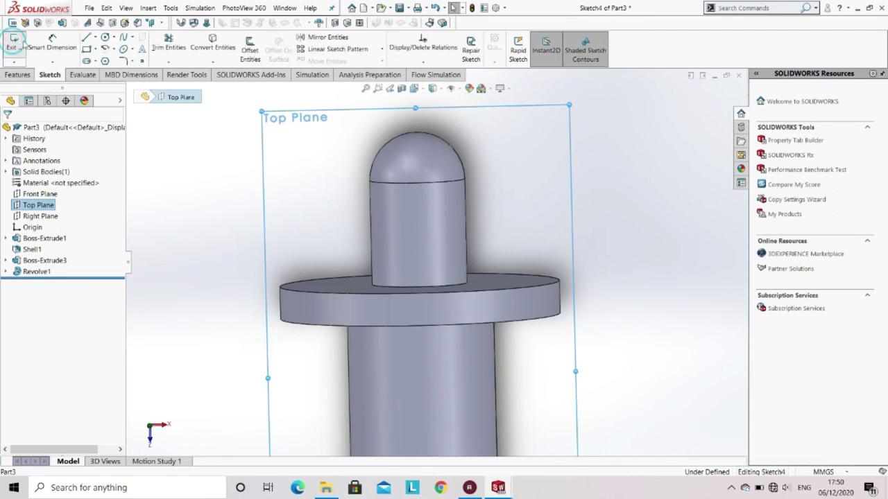
pyautogui.click(415, 88)
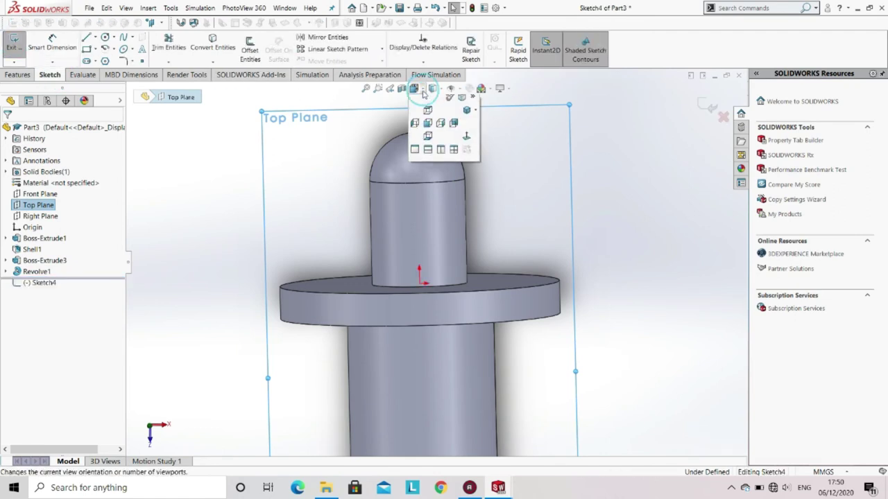
pyautogui.click(467, 140)
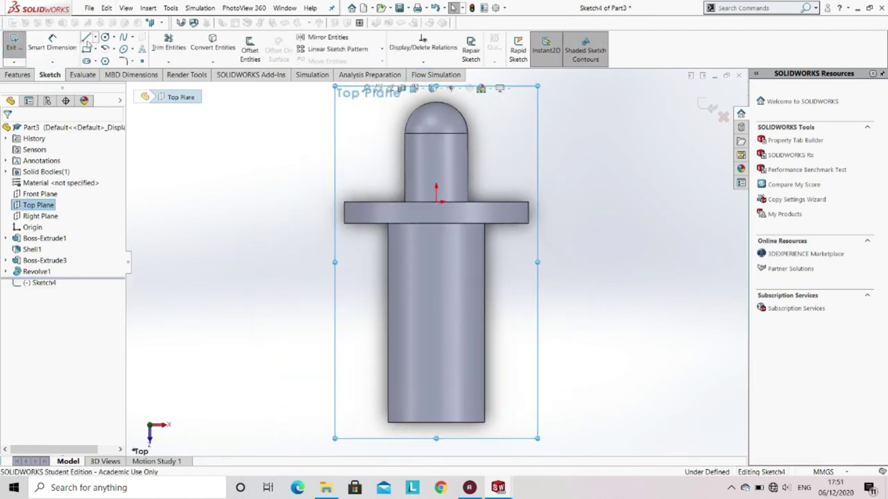
pyautogui.click(105, 37)
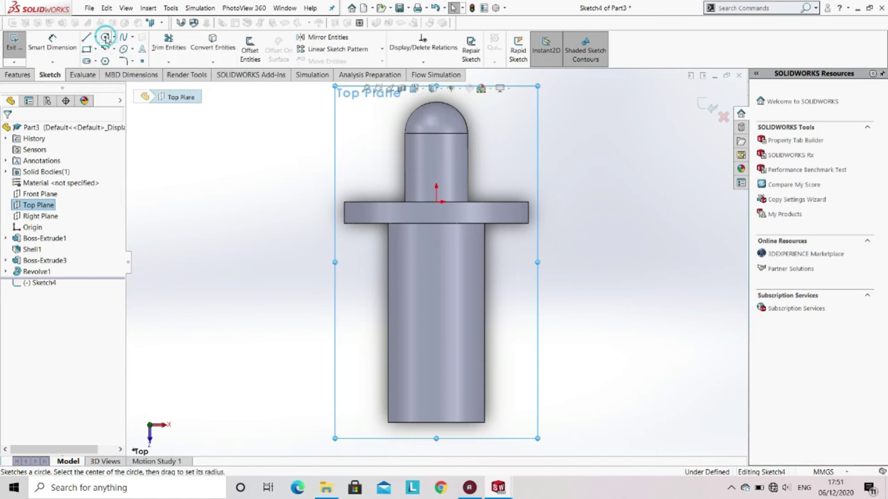
pyautogui.click(436, 134)
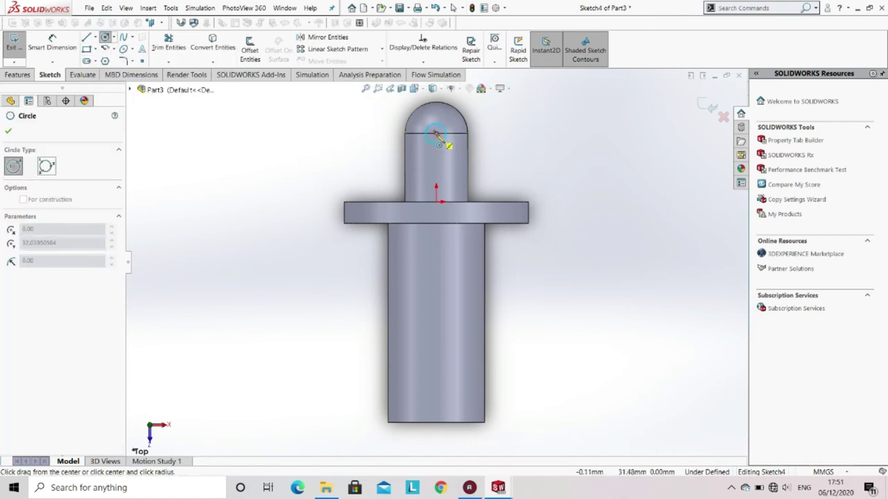
pyautogui.click(451, 127)
# Step: Dimension the circle's diameter to 10 mm
pyautogui.click(64, 39)
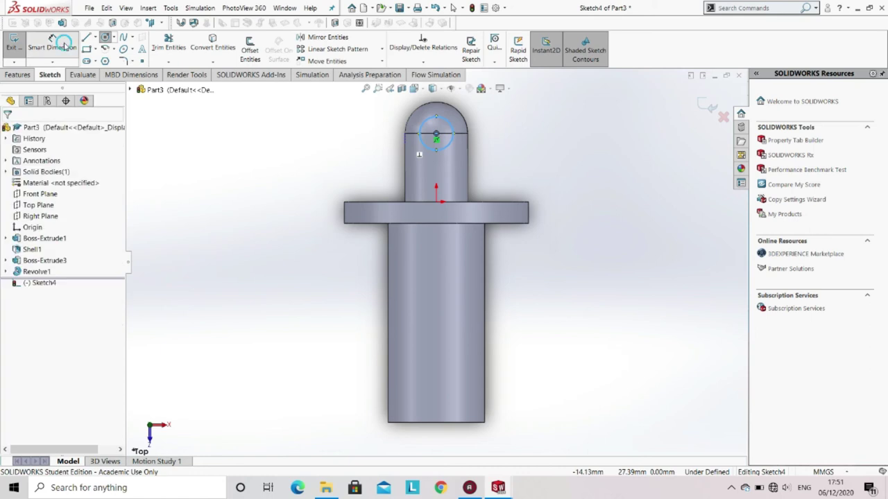
pyautogui.click(419, 137)
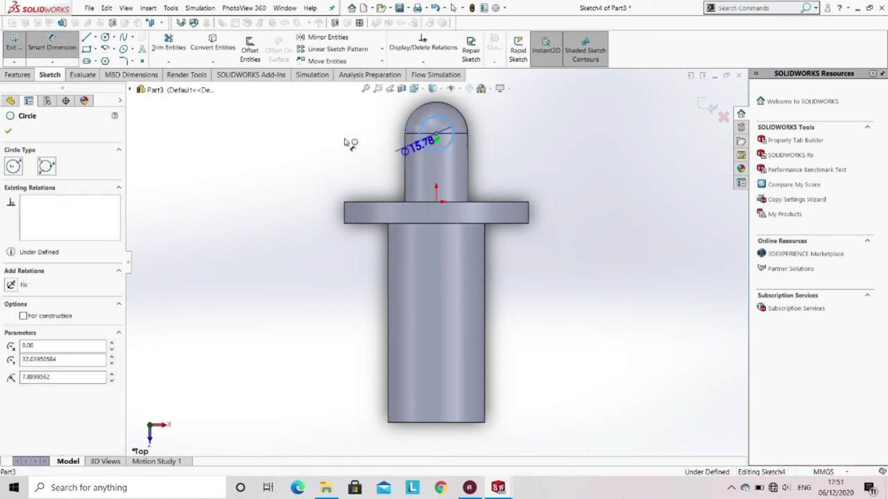
pyautogui.click(322, 142)
pyautogui.write('10')
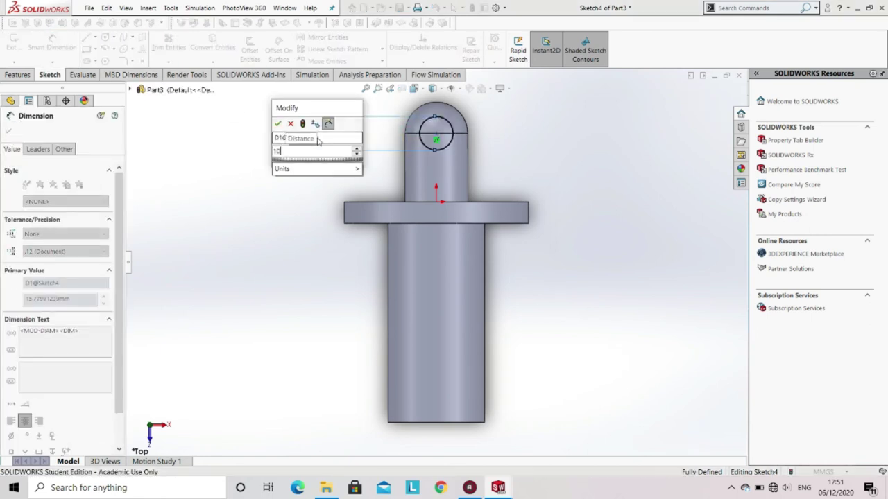
pyautogui.press('Return')
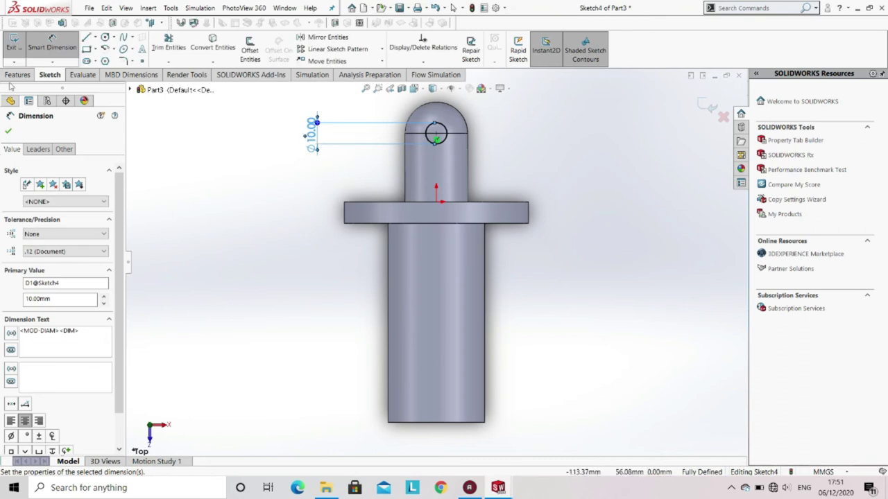
# Step: Cut-extrude the 10 mm circle through the domed lug with a Mid Plane depth of 100 mm
pyautogui.click(17, 75)
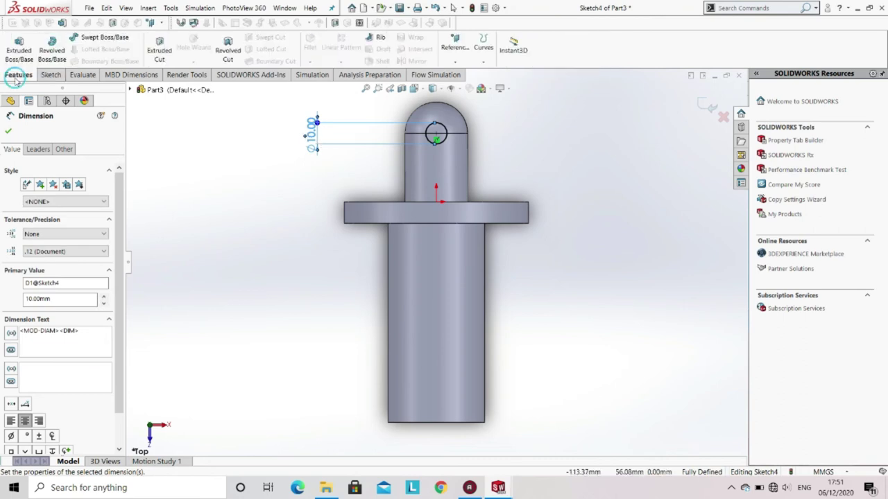
pyautogui.click(160, 50)
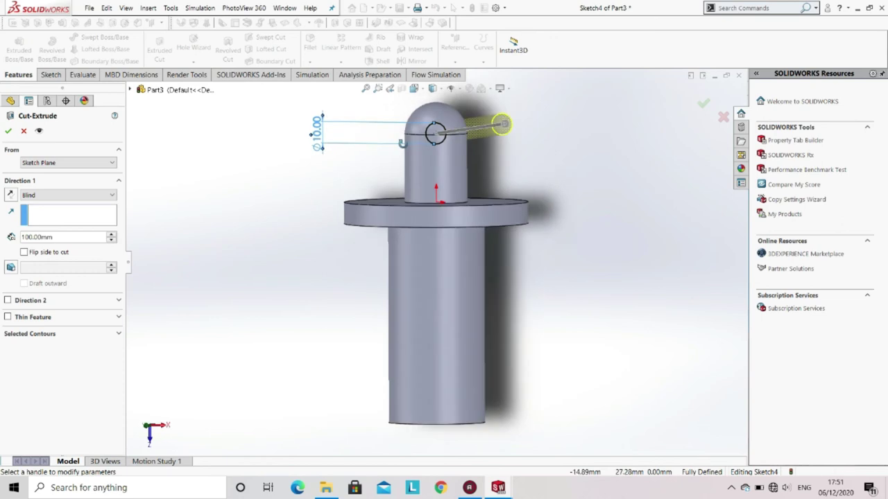
pyautogui.moveTo(401, 143); pyautogui.dragTo(392, 155, button='middle')
pyautogui.click(61, 193)
pyautogui.click(46, 269)
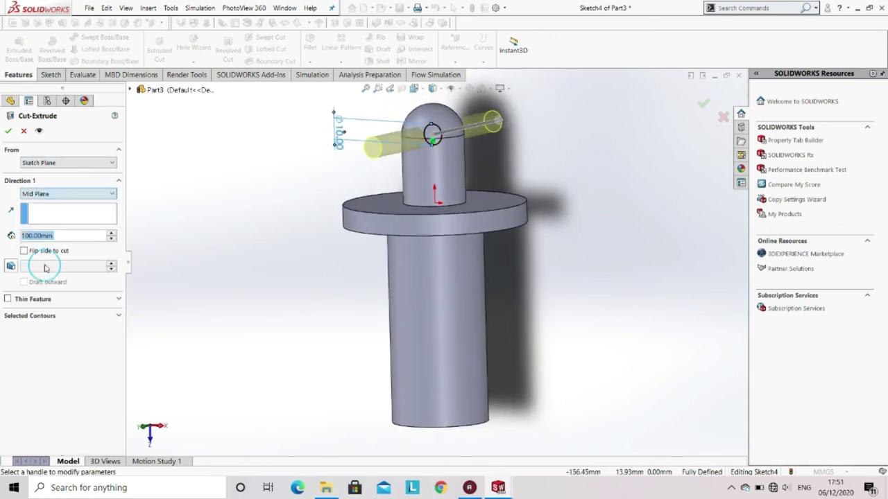
pyautogui.click(9, 132)
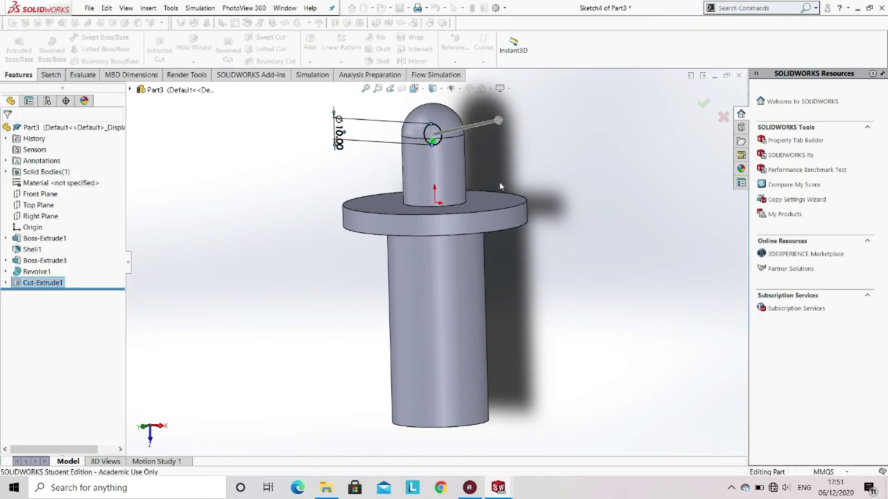
# Step: Fillet the outer edge at the free end of the large cylinder with a 5 mm symmetric radius
pyautogui.moveTo(469, 240); pyautogui.dragTo(525, 144, button='middle')
pyautogui.scroll(2, 422, 416)
pyautogui.scroll(-4, 409, 378)
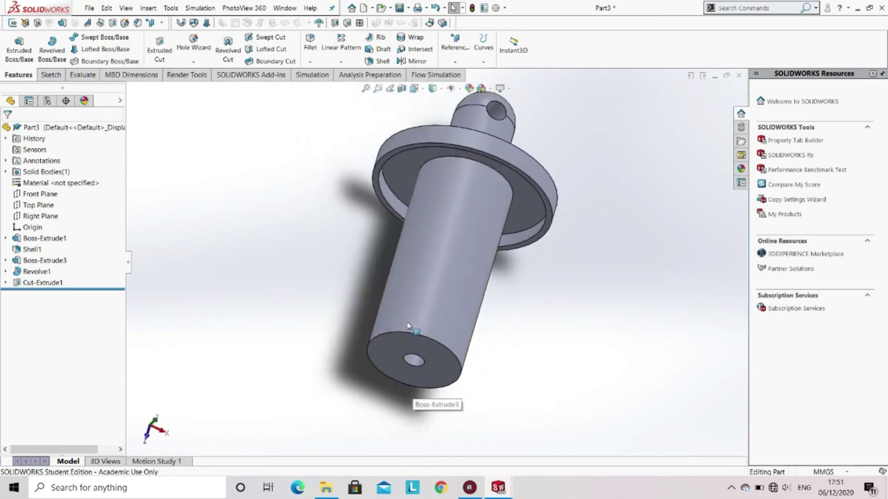
pyautogui.click(311, 56)
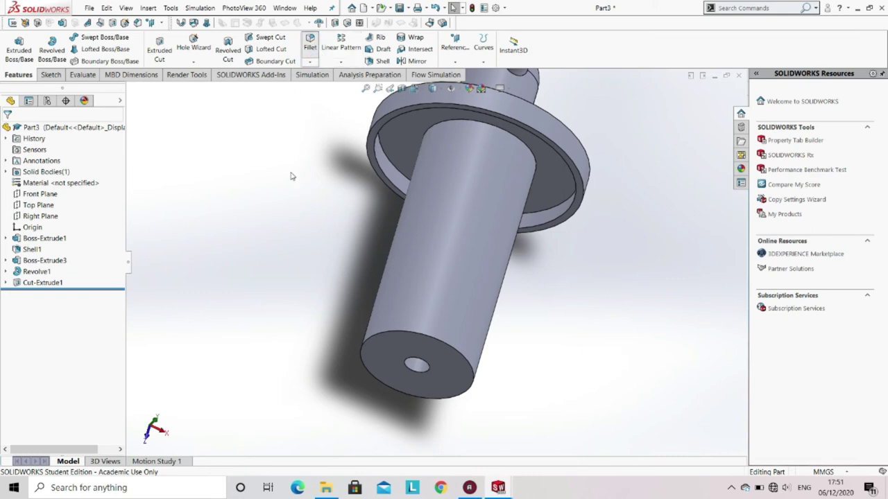
pyautogui.click(392, 330)
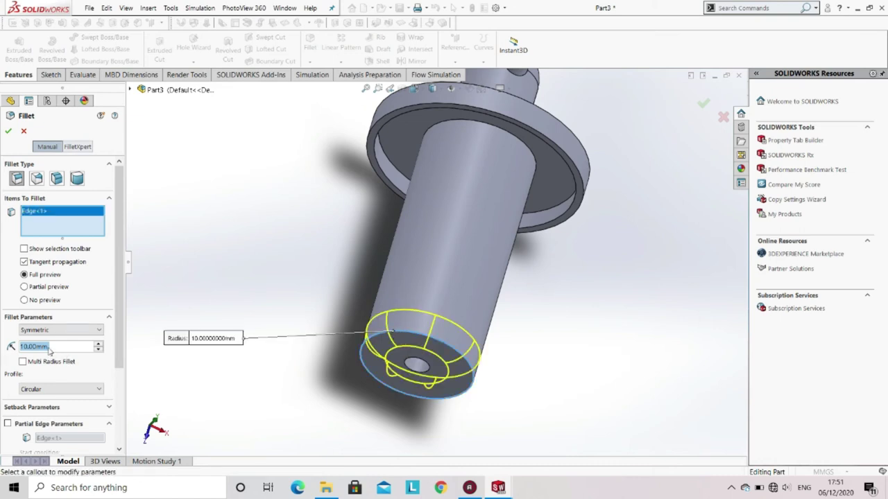
pyautogui.write('5')
pyautogui.press('Return')
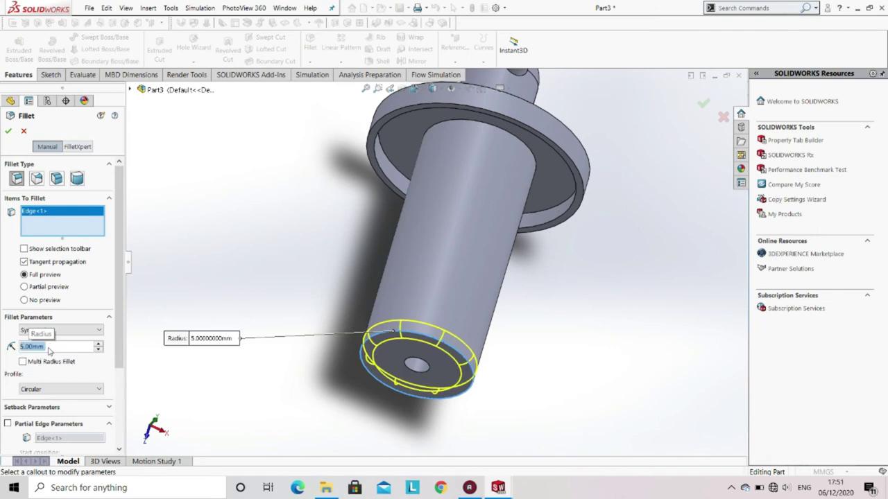
pyautogui.click(8, 131)
pyautogui.moveTo(416, 228); pyautogui.dragTo(425, 194, button='middle')
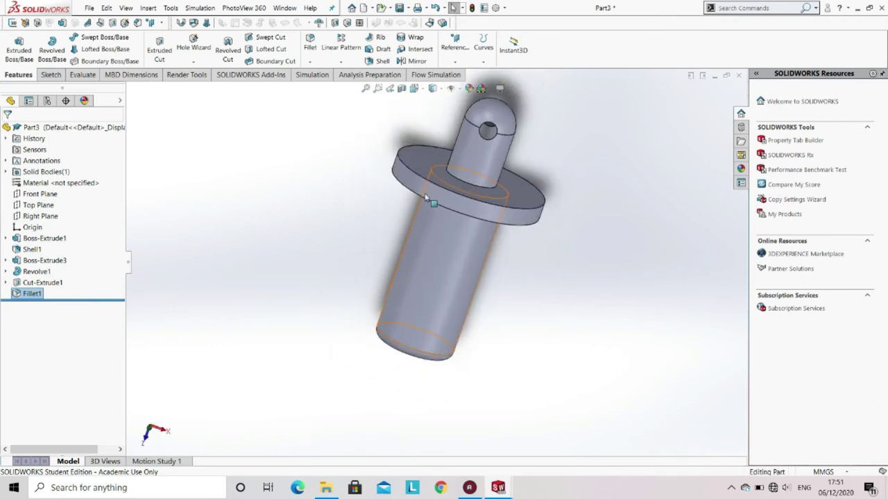
pyautogui.scroll(-3, 426, 193)
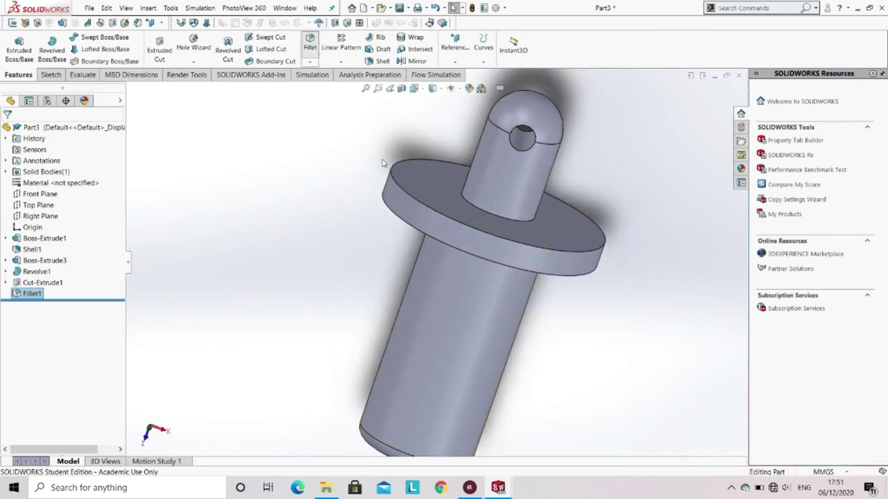
# Step: Fillet the disc's outer edge on the domed lug side with a 2 mm symmetric radius
pyautogui.click(397, 174)
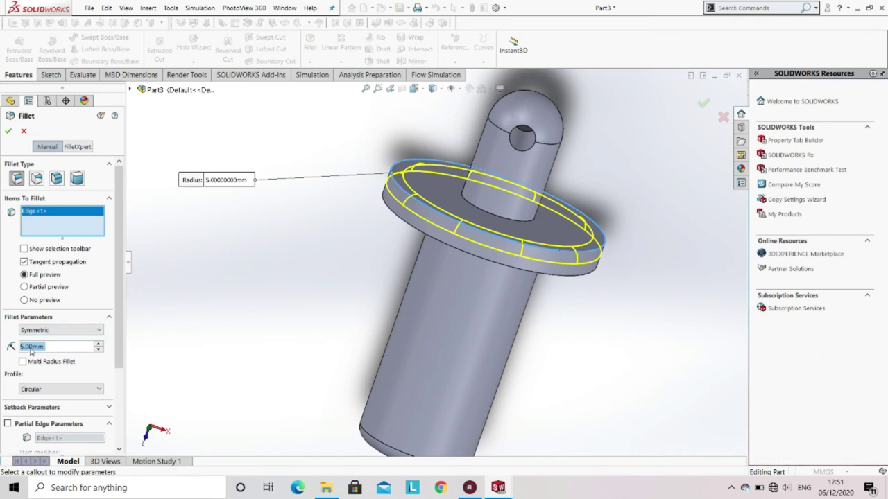
pyautogui.write('2')
pyautogui.press('Return')
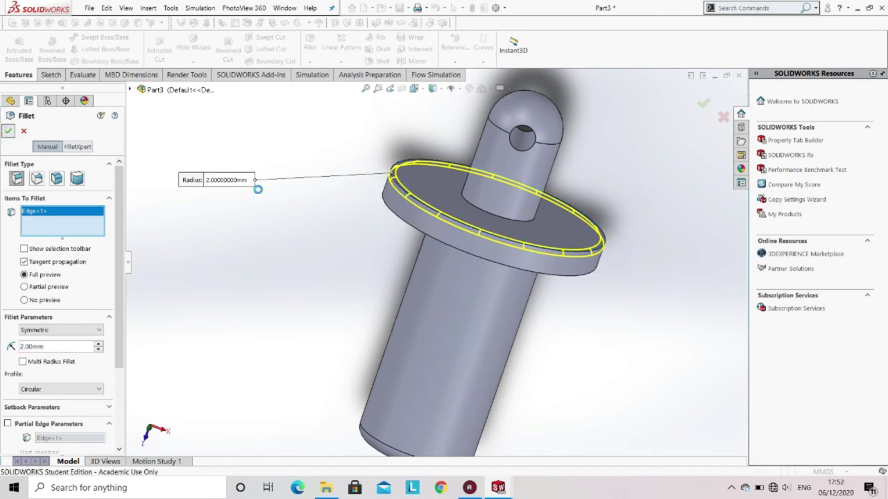
pyautogui.click(6, 131)
pyautogui.moveTo(360, 284); pyautogui.dragTo(412, 261, button='middle')
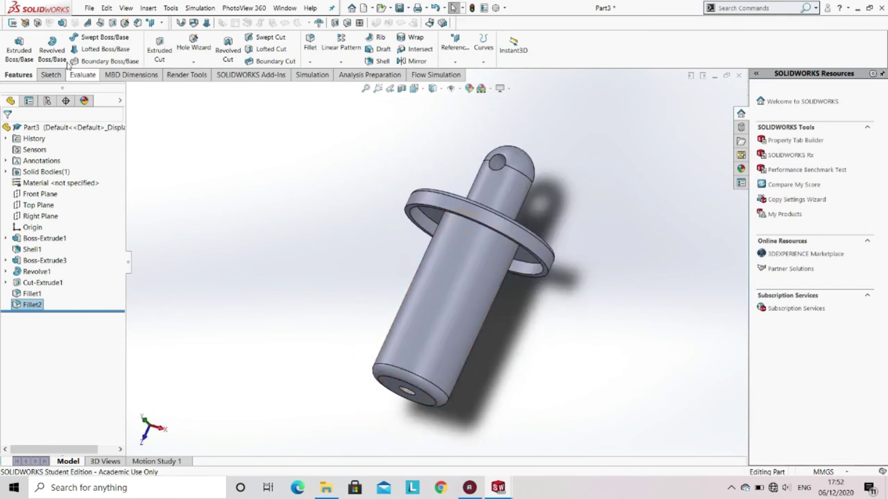
# Step: Save the part as bottomrodstrut149 in the Rollcage folder
pyautogui.click(89, 7)
pyautogui.click(89, 7)
pyautogui.click(89, 7)
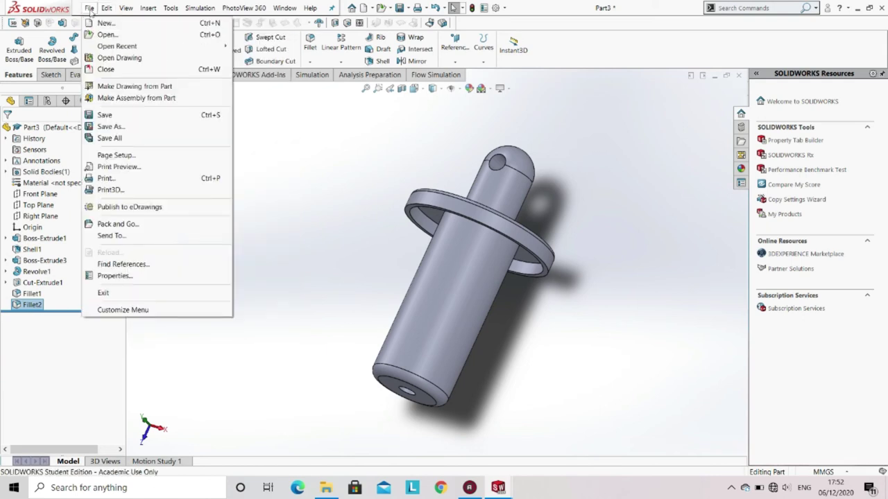
pyautogui.click(104, 114)
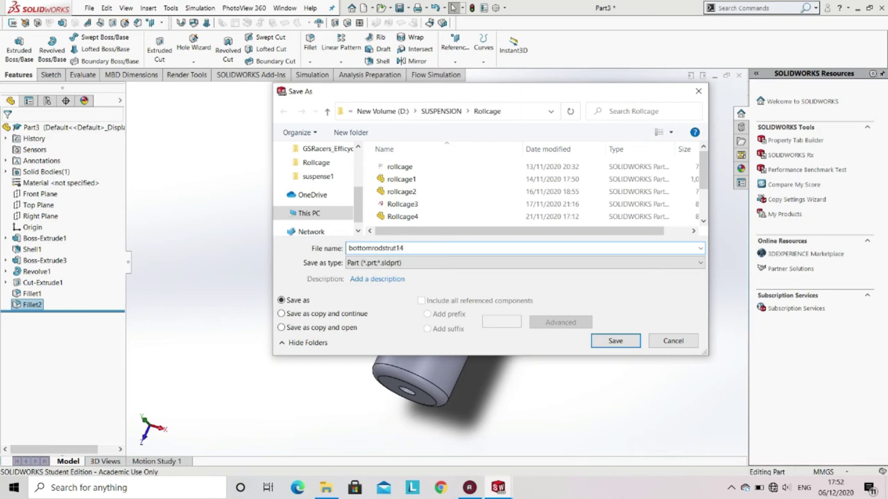
pyautogui.click(615, 342)
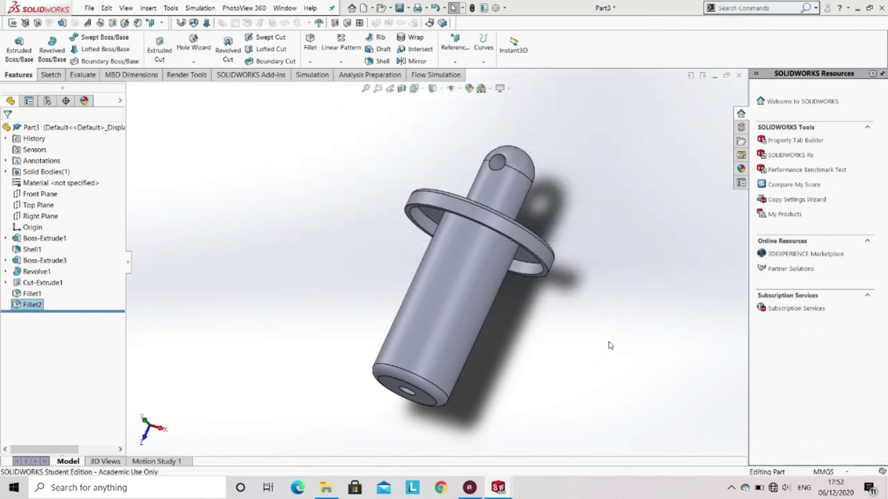
# Step: Create a new assembly document
pyautogui.click(90, 9)
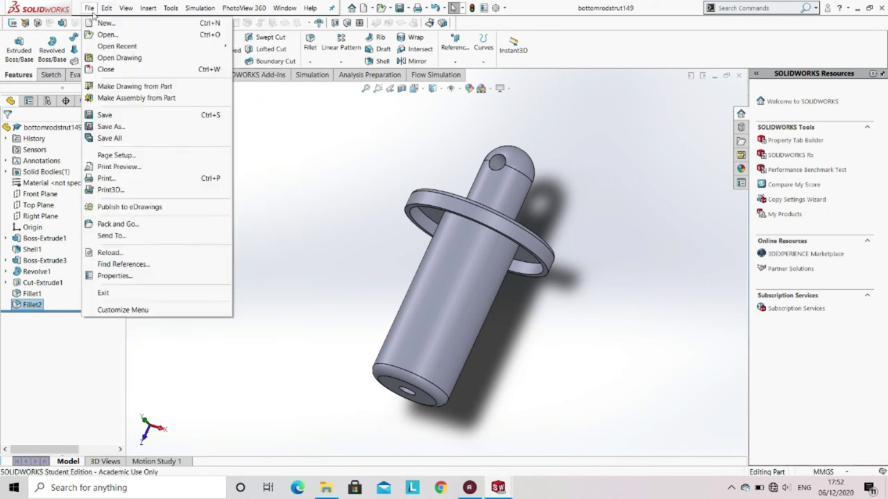
pyautogui.click(104, 24)
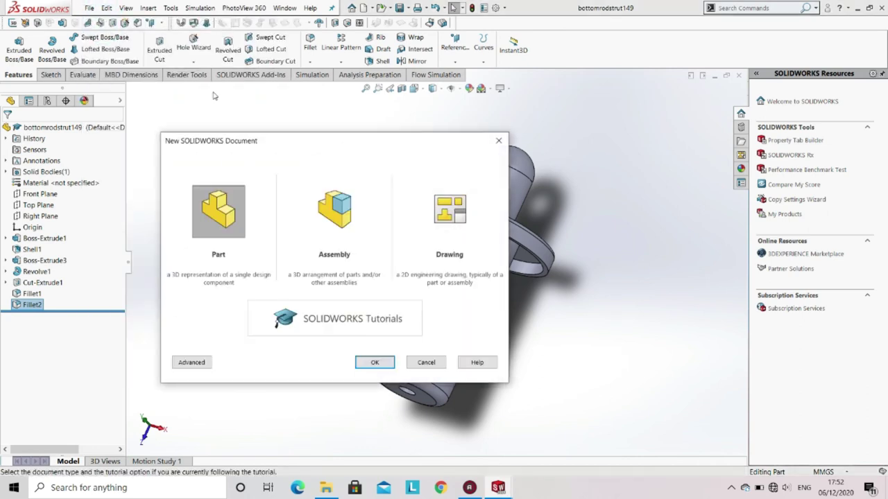
pyautogui.click(324, 214)
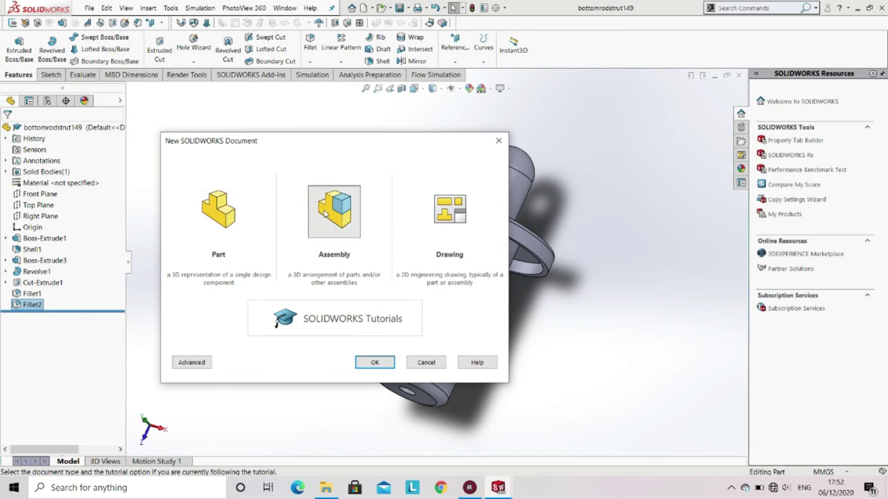
pyautogui.click(381, 362)
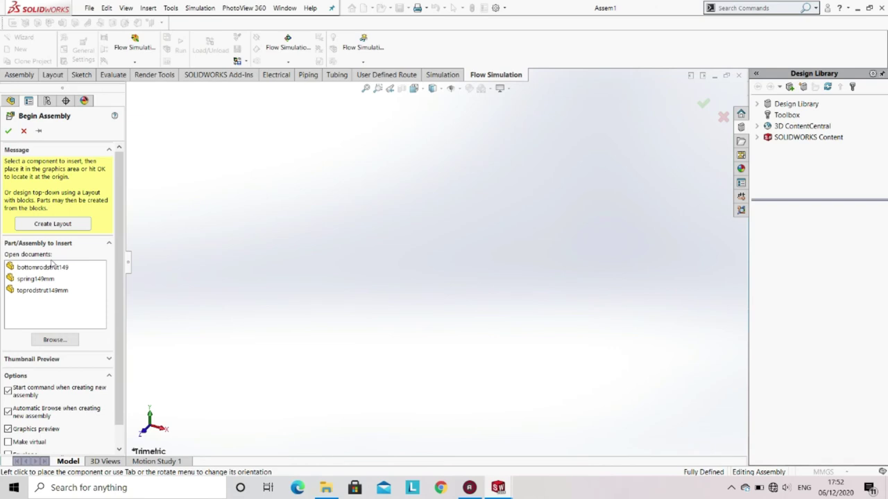
# Step: Insert bottomrodstrut149, spring149mm and toprodstrut149mm into the assembly, placing the spring and top rod apart on either side of the bottom rod
pyautogui.click(48, 267)
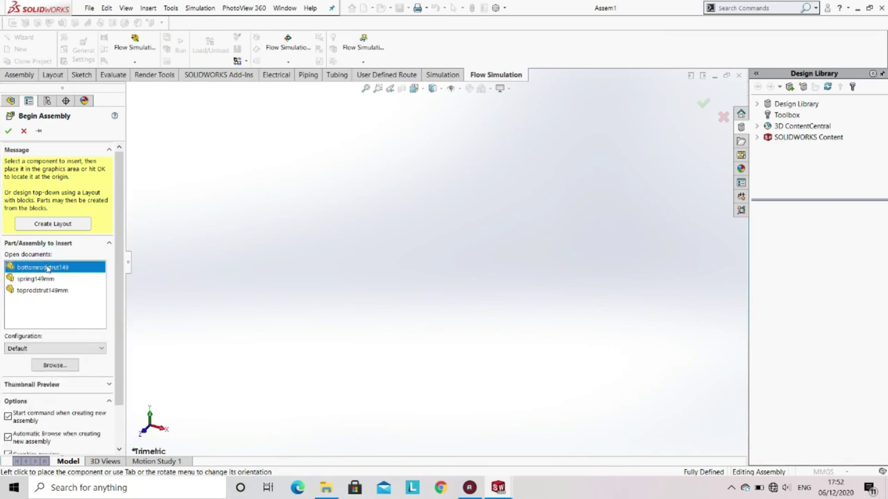
pyautogui.keyDown('ctrl'); pyautogui.click(48, 278); pyautogui.keyUp('ctrl')
pyautogui.keyDown('ctrl'); pyautogui.click(47, 292); pyautogui.keyUp('ctrl')
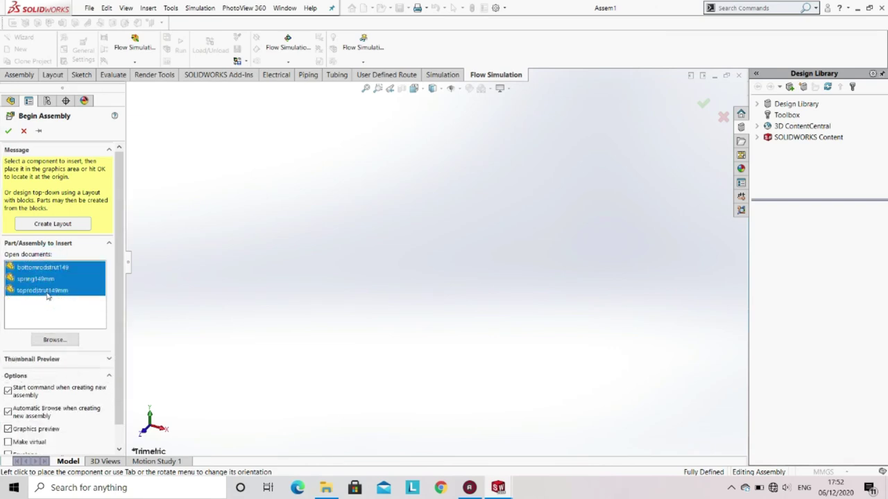
pyautogui.click(386, 202)
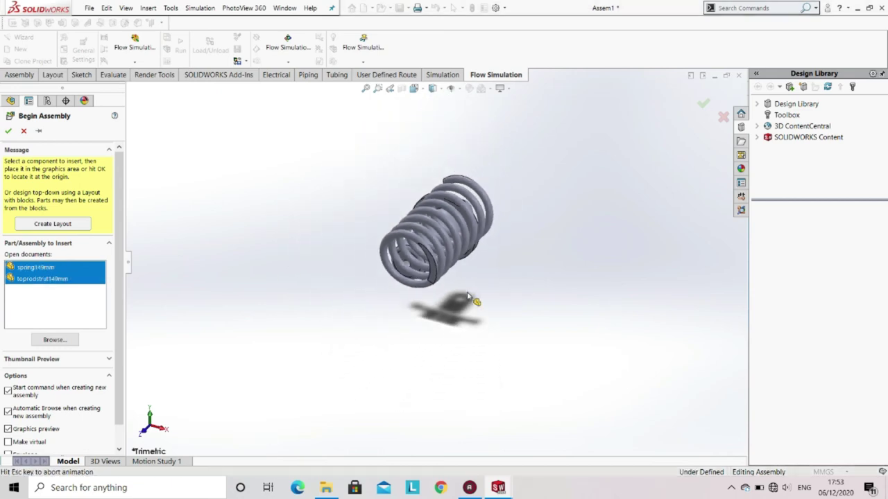
pyautogui.click(517, 291)
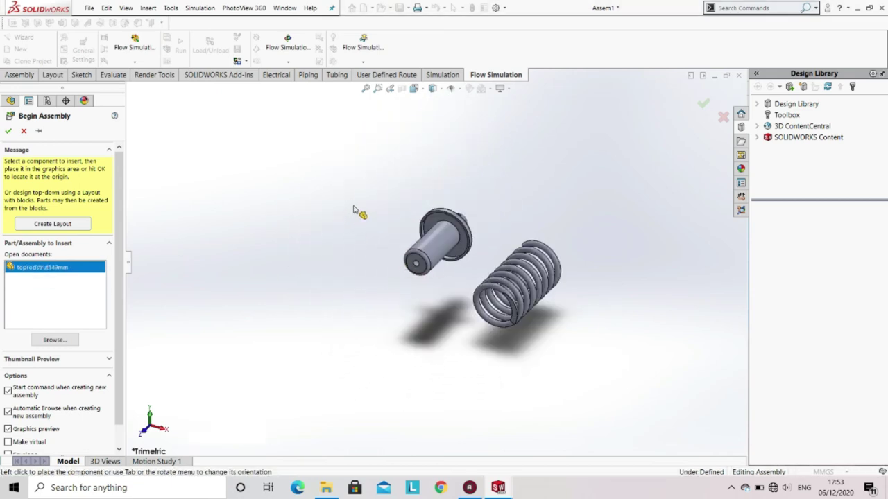
pyautogui.click(356, 208)
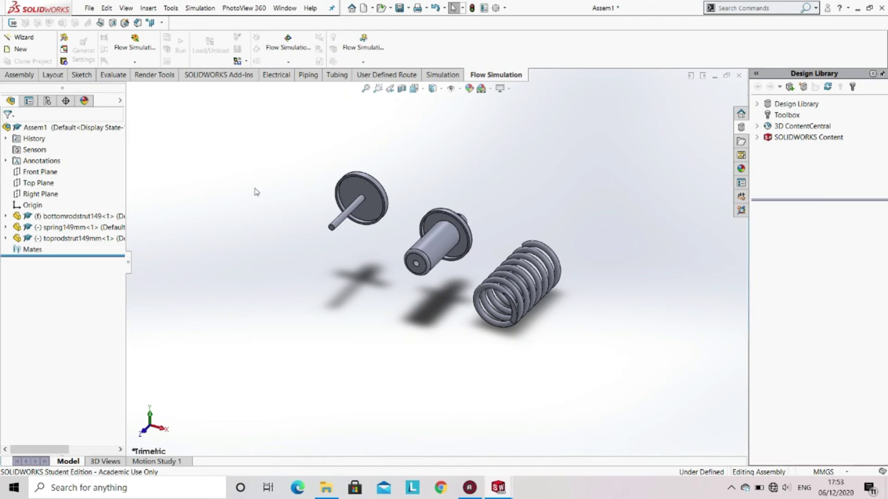
# Step: Add a concentric mate between the top rod's thin shaft and the bottom rod's bore, with the mate alignment flipped
pyautogui.click(20, 75)
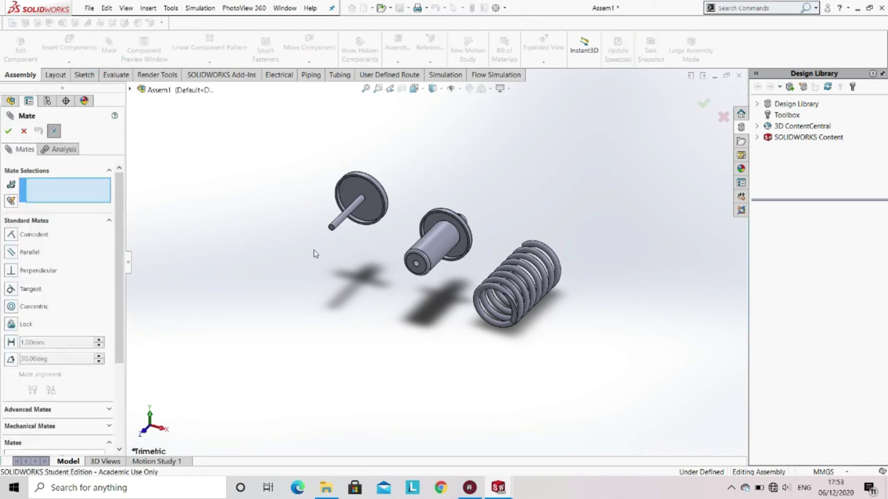
pyautogui.click(341, 222)
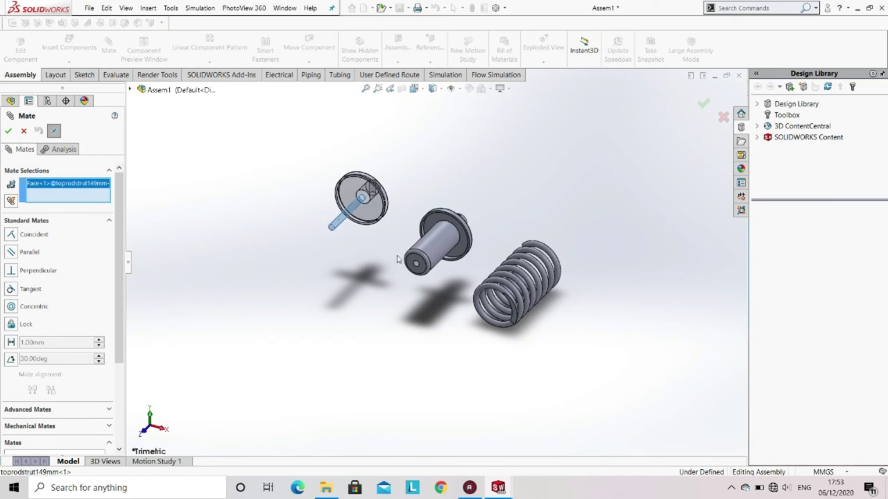
pyautogui.scroll(-5, 401, 261)
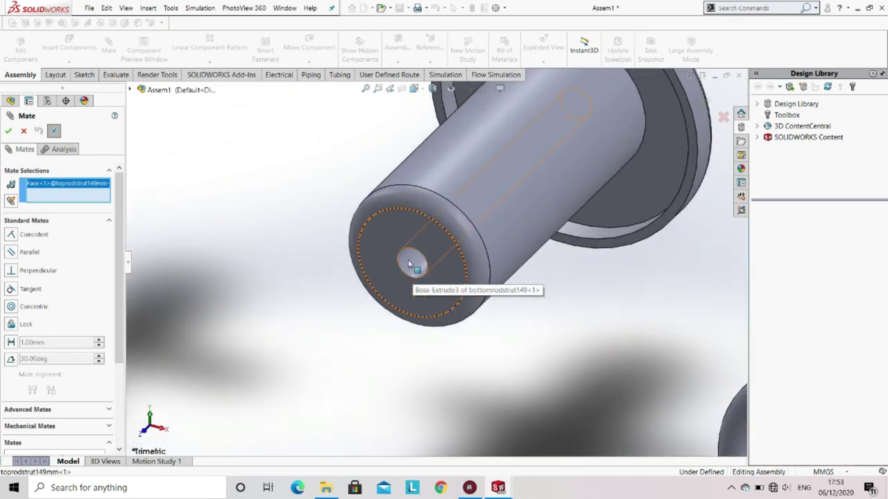
pyautogui.click(408, 265)
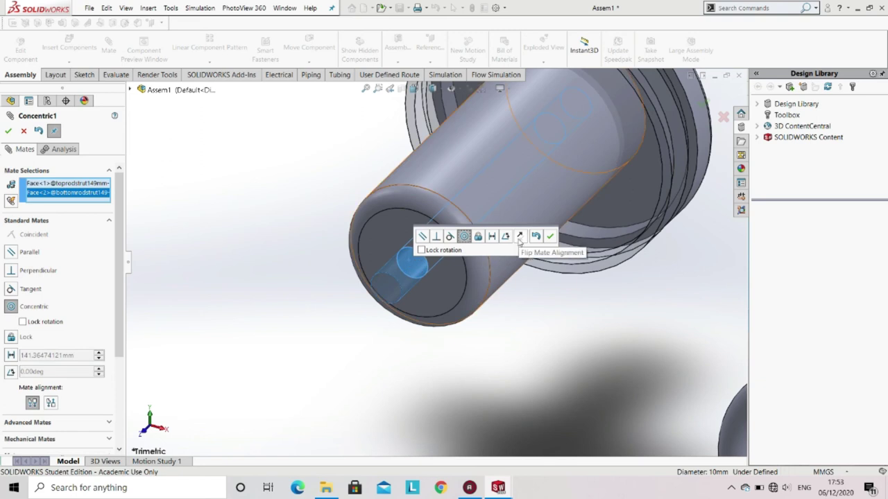
pyautogui.click(520, 238)
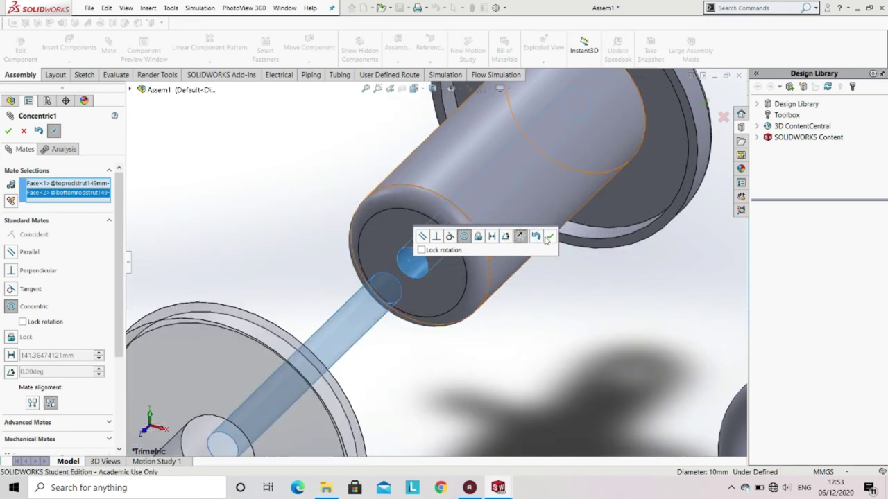
pyautogui.click(547, 238)
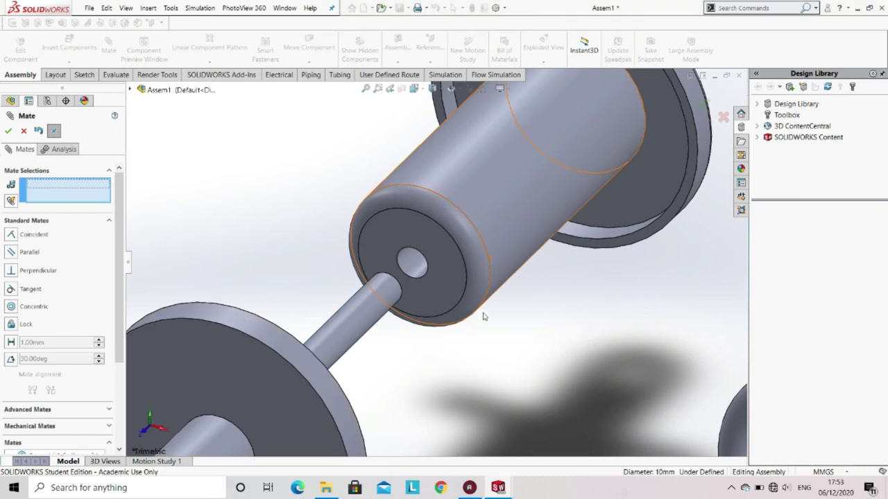
# Step: Add a coincident mate between the inner face of the bottom rod's shelled disc and the spring's Front Plane
pyautogui.scroll(5, 449, 290)
pyautogui.scroll(-2, 449, 290)
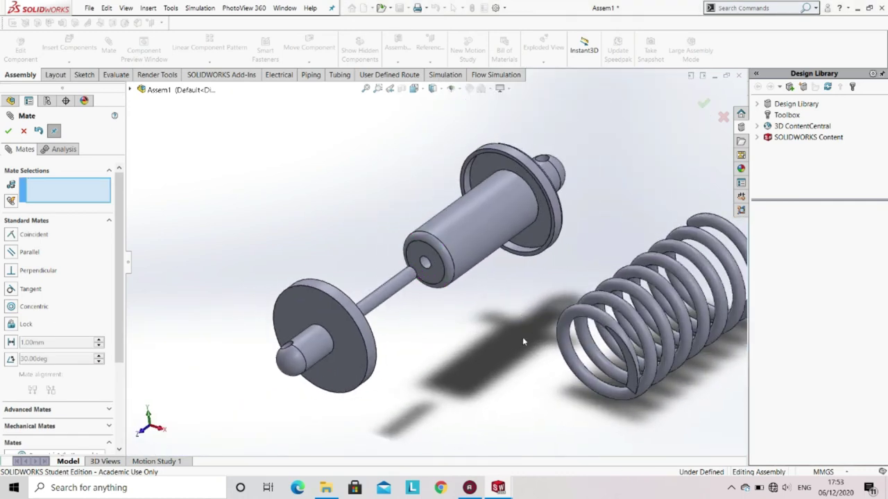
pyautogui.click(129, 90)
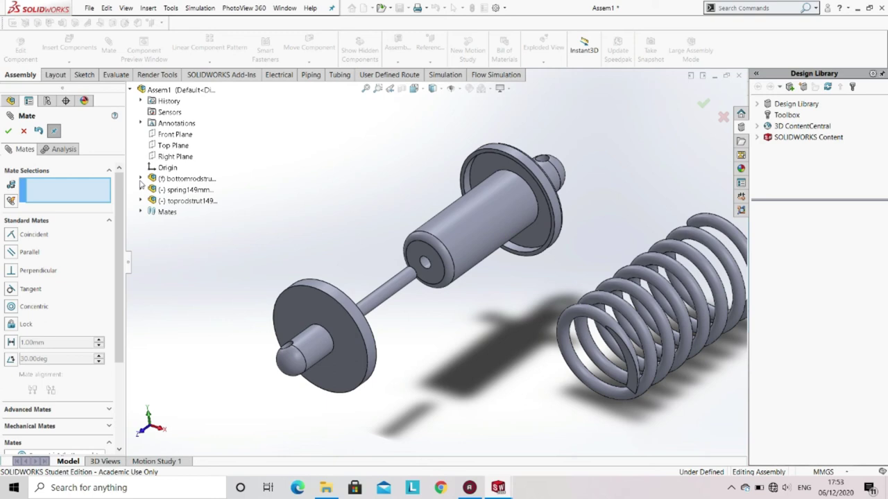
pyautogui.click(140, 179)
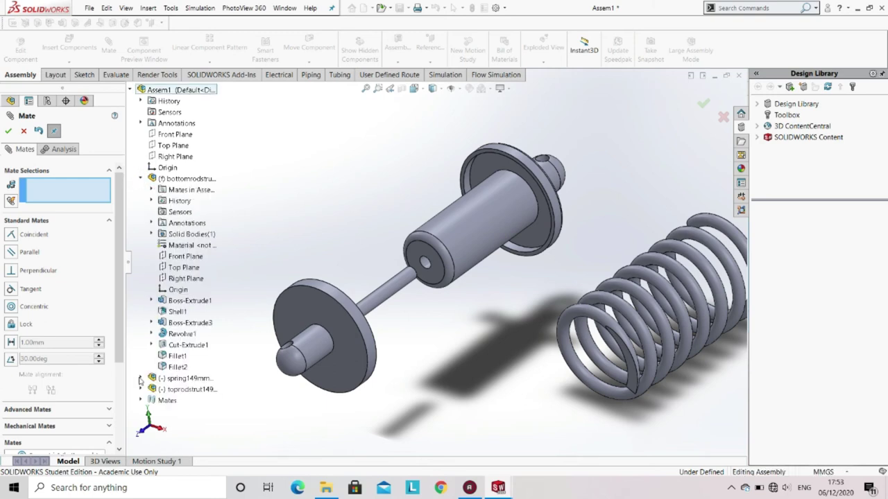
pyautogui.click(140, 379)
pyautogui.click(486, 177)
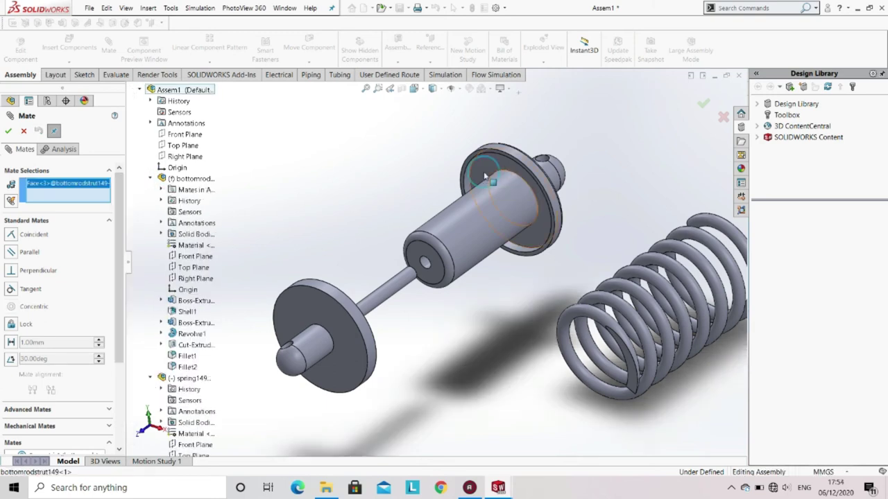
pyautogui.click(196, 445)
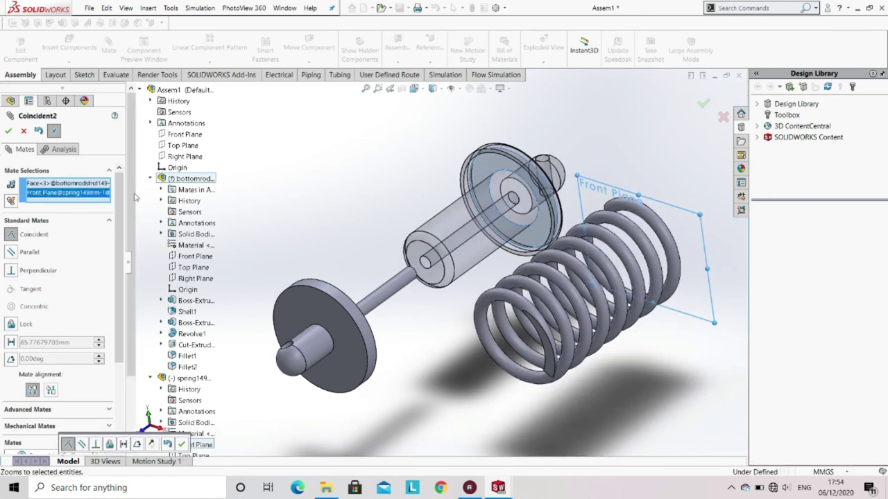
pyautogui.click(8, 131)
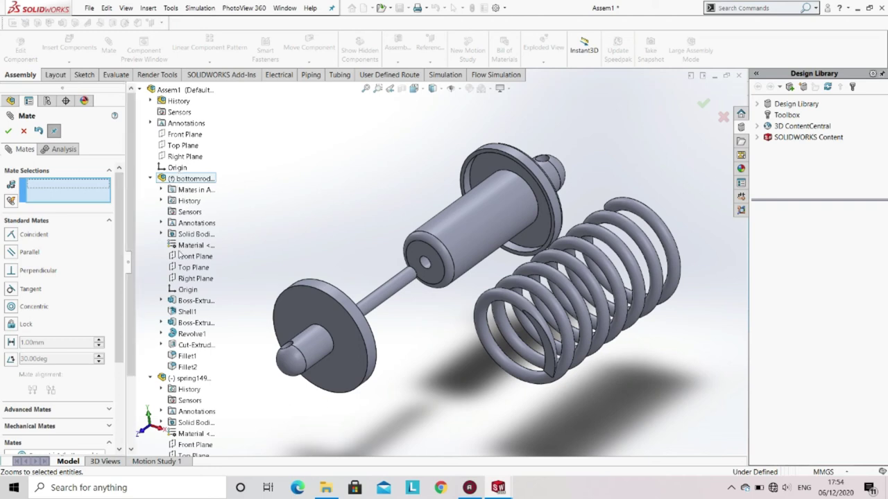
# Step: Add a coincident mate between the Top Planes of bottomrodstrut149 and spring149mm
pyautogui.click(191, 268)
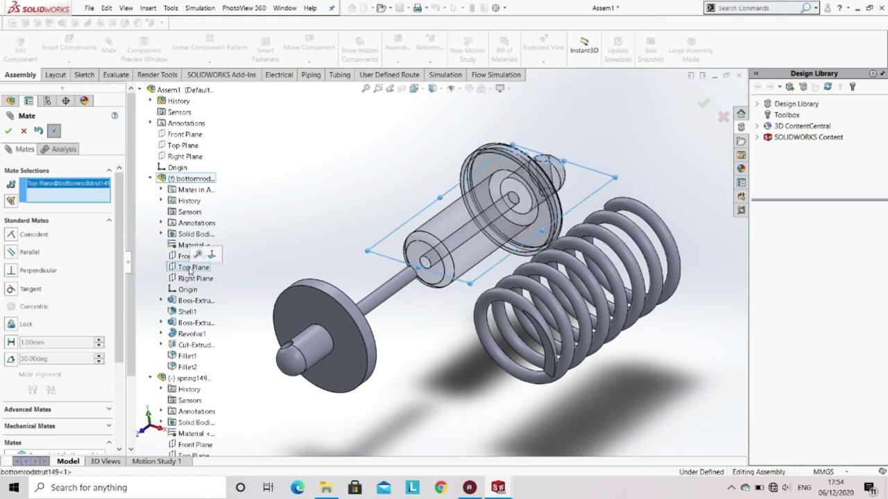
pyautogui.scroll(-2, 193, 375)
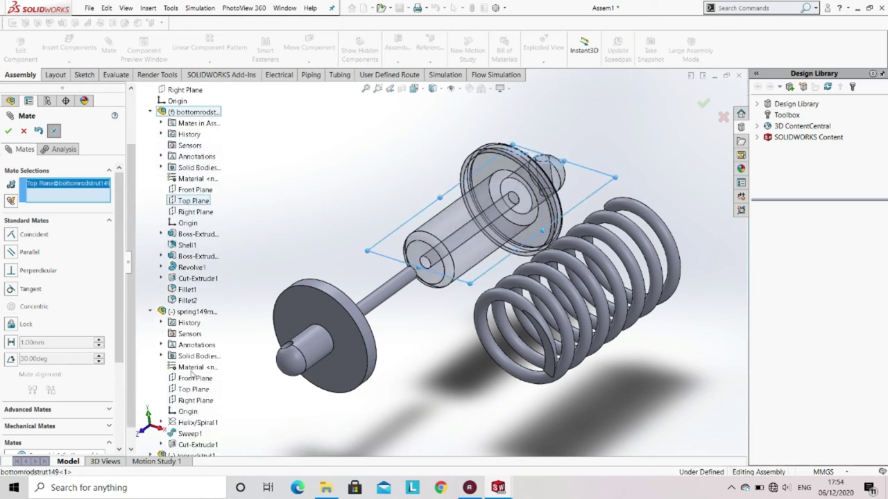
pyautogui.click(192, 390)
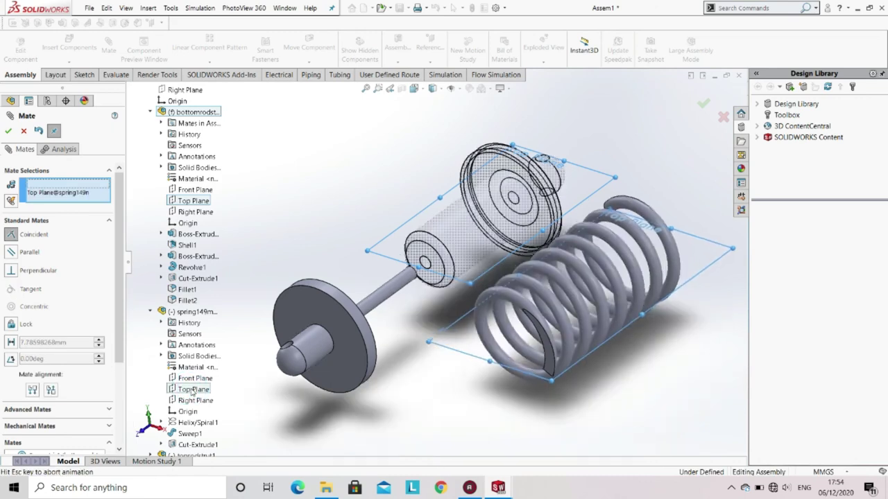
pyautogui.click(179, 405)
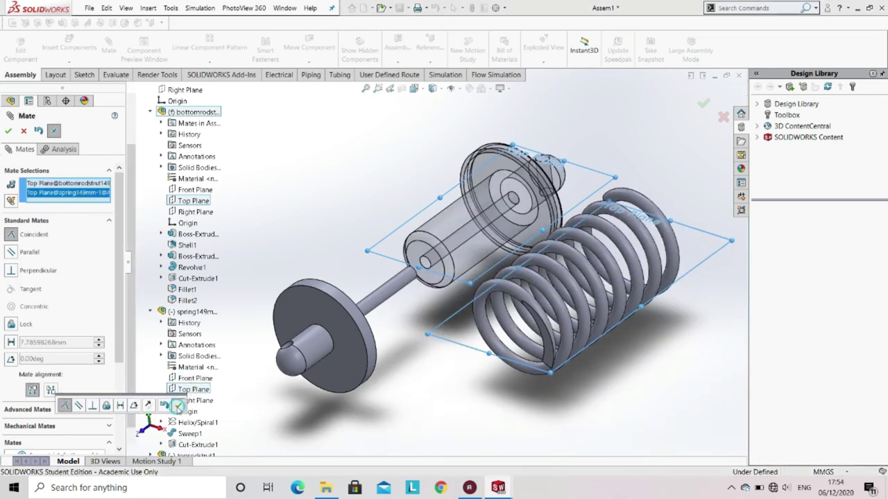
# Step: Add a coincident mate between the Right Planes of spring149mm and bottomrodstrut149
pyautogui.click(194, 401)
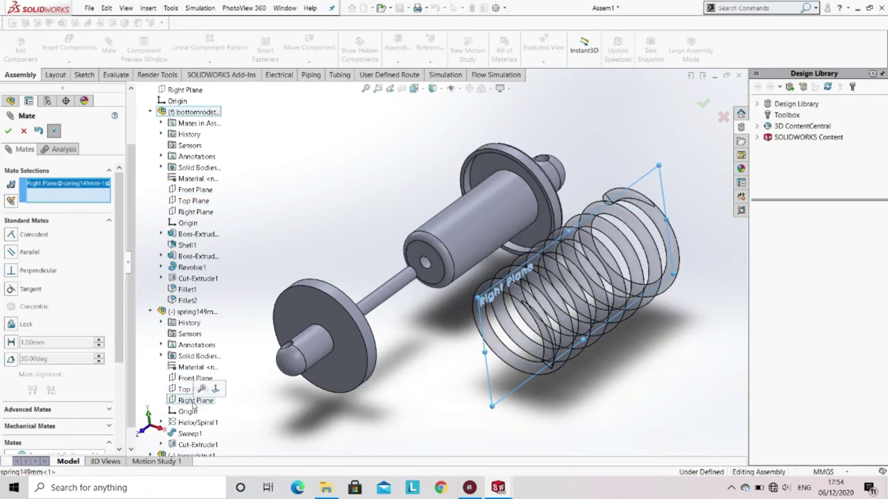
pyautogui.click(201, 215)
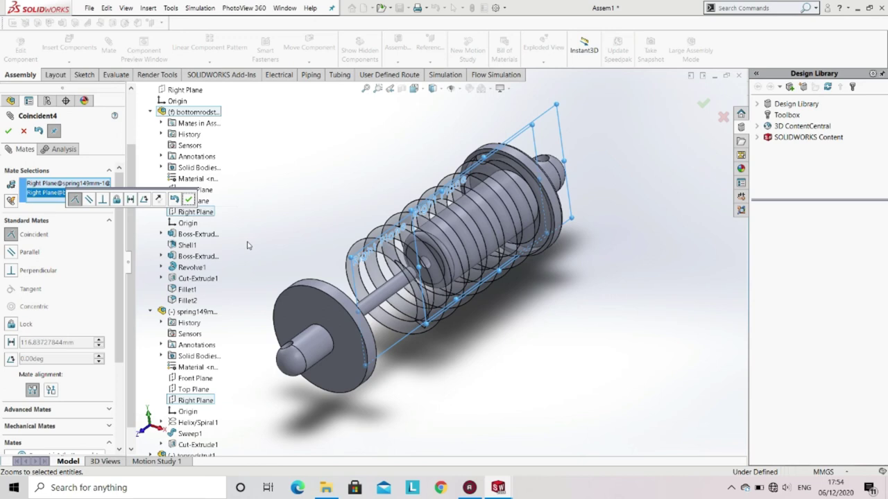
pyautogui.click(190, 200)
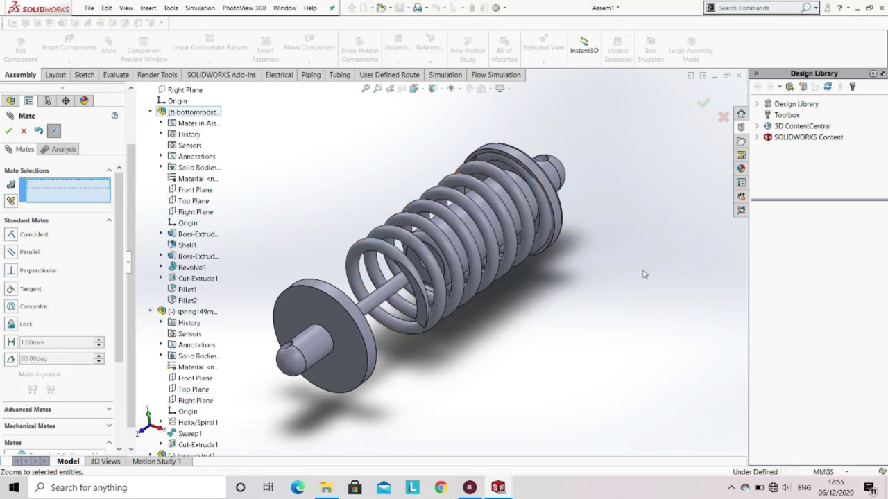
# Step: Add a coincident mate between the inner face of the top rod's disc and the spring's flat end face, and finish mating
pyautogui.moveTo(444, 263); pyautogui.dragTo(291, 312, button='middle')
pyautogui.click(285, 311)
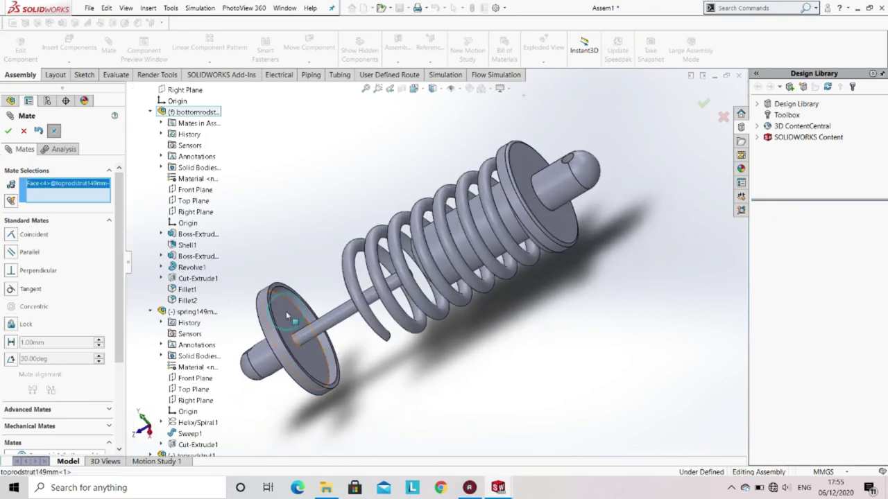
pyautogui.moveTo(380, 316); pyautogui.dragTo(429, 318, button='middle')
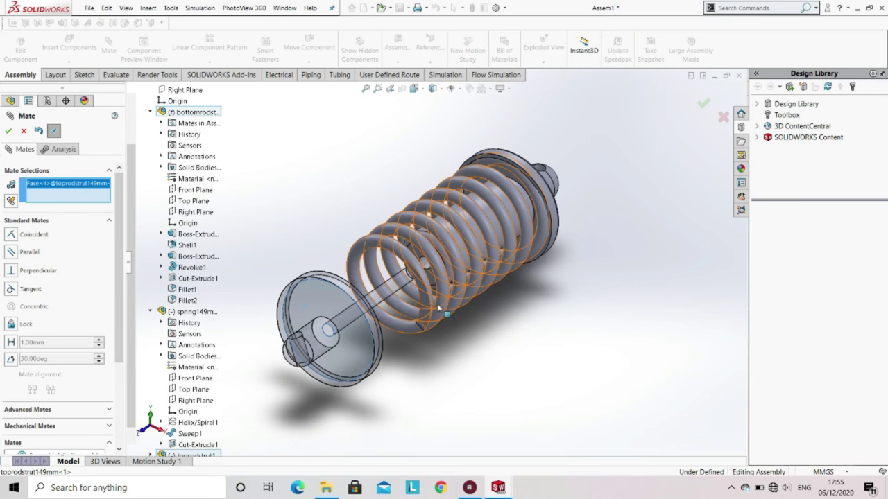
pyautogui.scroll(2, 429, 319)
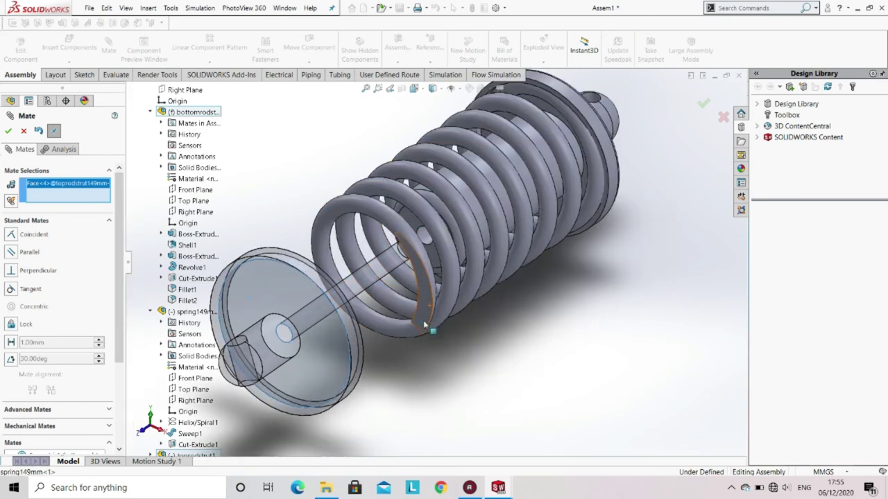
pyautogui.click(426, 325)
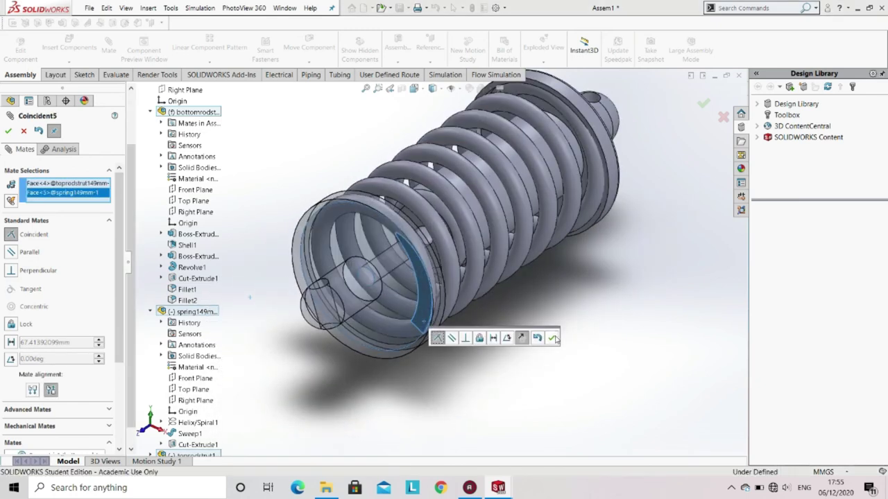
pyautogui.click(553, 338)
pyautogui.moveTo(547, 266); pyautogui.dragTo(367, 226, button='middle')
pyautogui.scroll(-5, 381, 250)
pyautogui.scroll(-3, 361, 221)
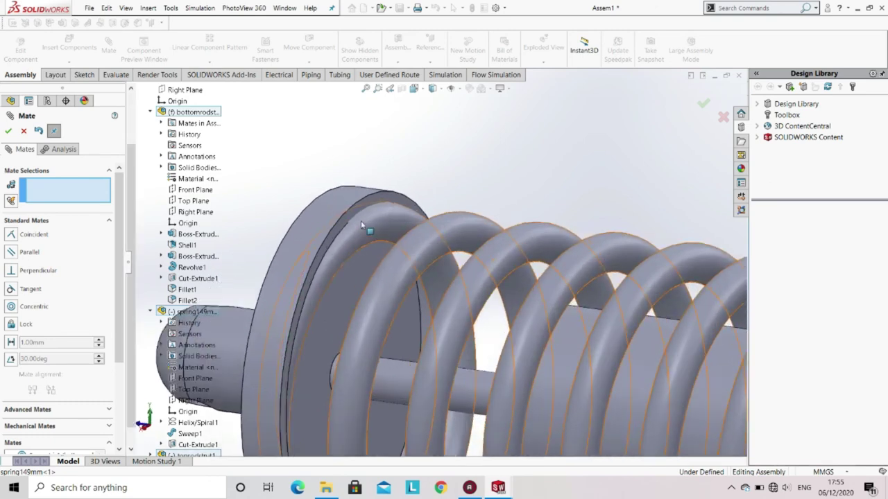
pyautogui.scroll(-4, 361, 220)
pyautogui.scroll(8, 361, 221)
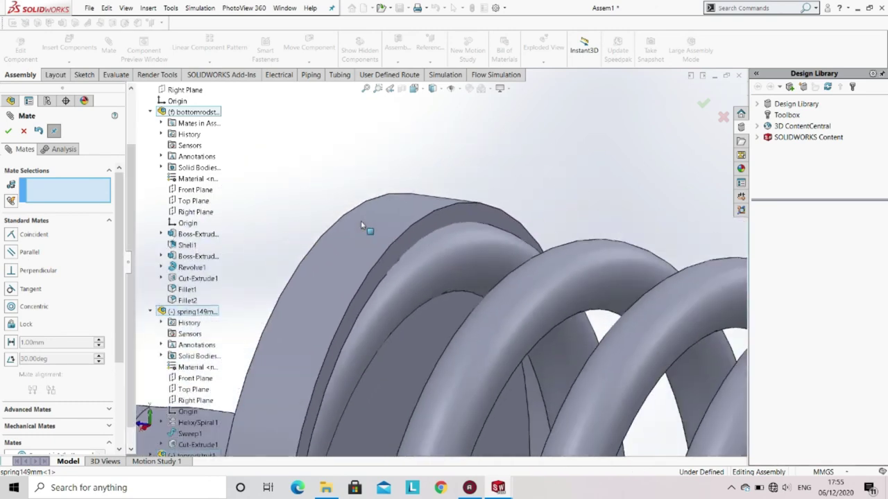
pyautogui.moveTo(505, 347); pyautogui.dragTo(575, 355, button='middle')
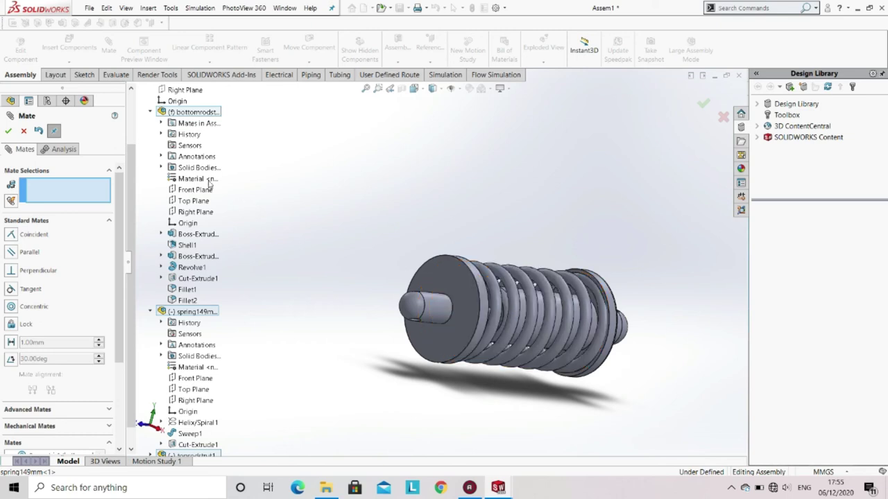
pyautogui.click(7, 132)
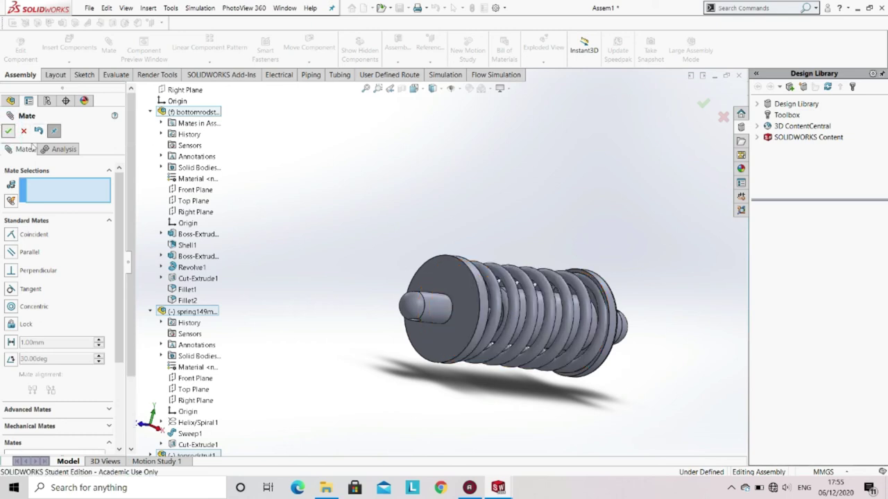
# Step: Start editing bottomrodstrut149 within the assembly, saving the assembly as strut149 in the Rollcage folder
pyautogui.scroll(-4, 613, 328)
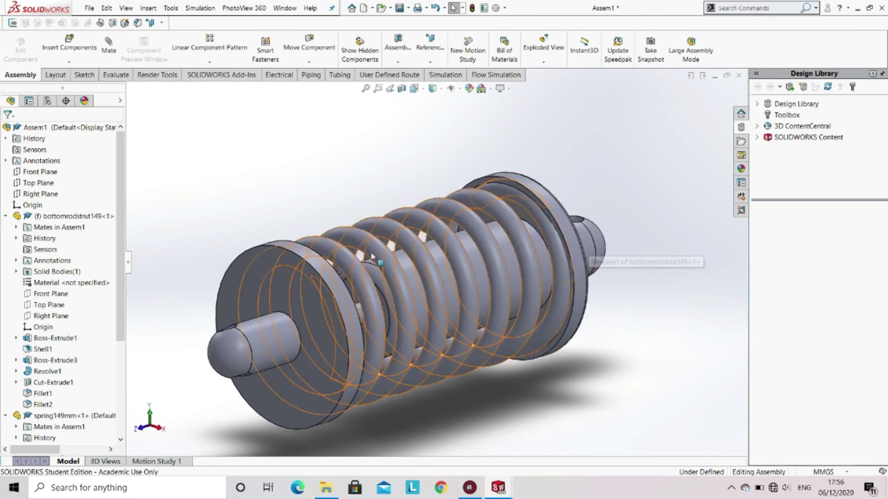
pyautogui.click(61, 216)
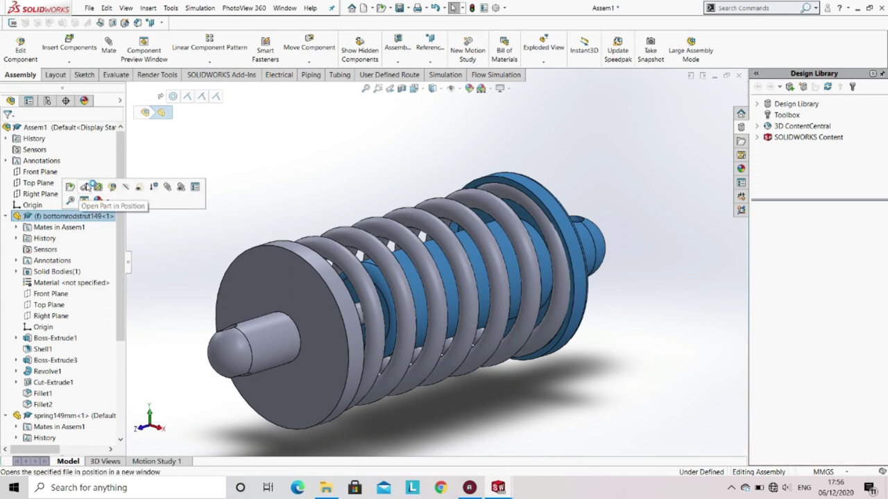
pyautogui.click(115, 189)
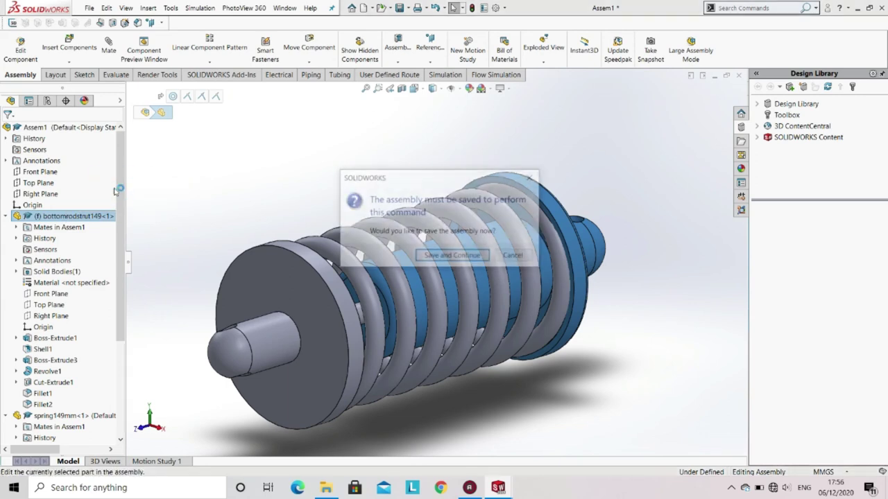
pyautogui.click(454, 256)
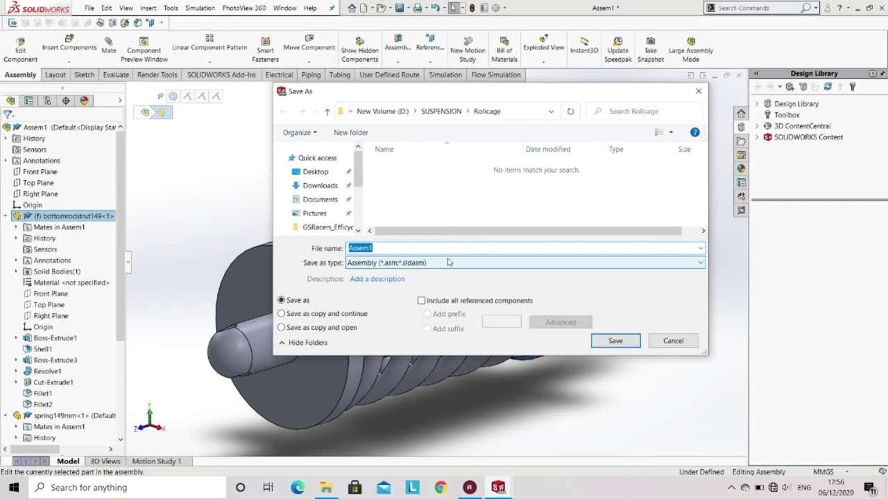
pyautogui.write('strut149')
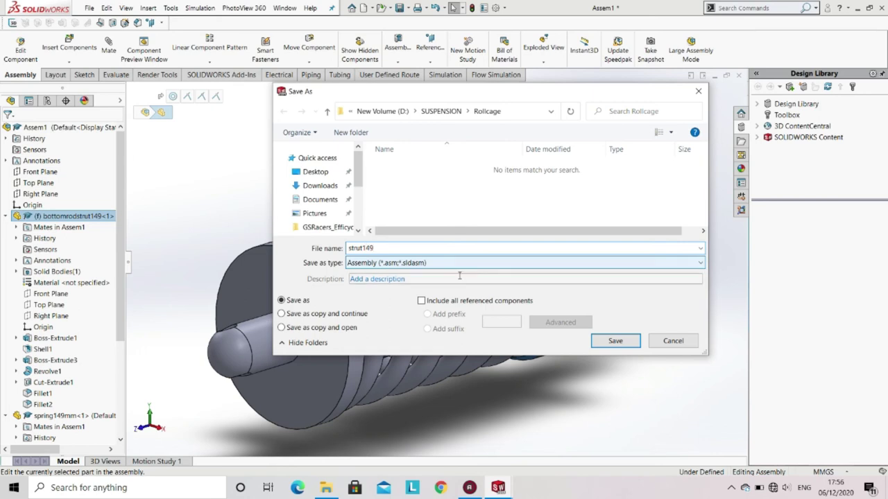
pyautogui.click(614, 341)
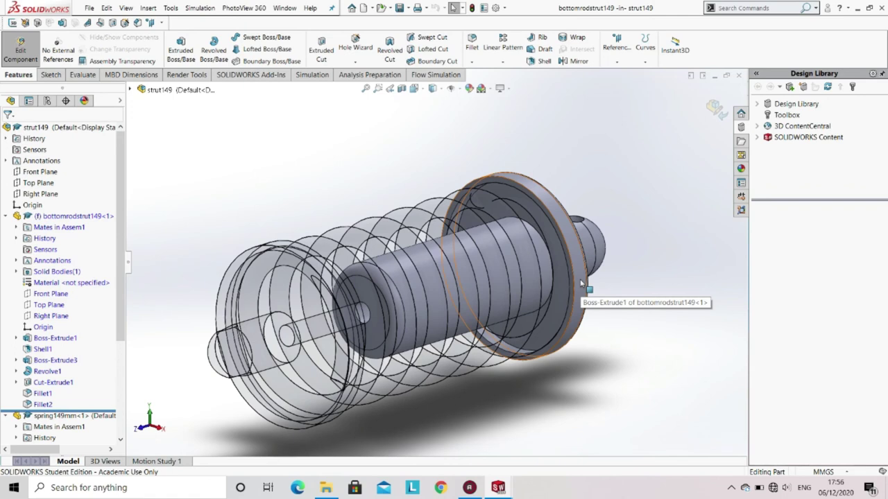
# Step: Set the disc diameter in the sketch of the bottom rod's Boss-Extrude1 to 88 mm and return to the assembly
pyautogui.scroll(2, 481, 304)
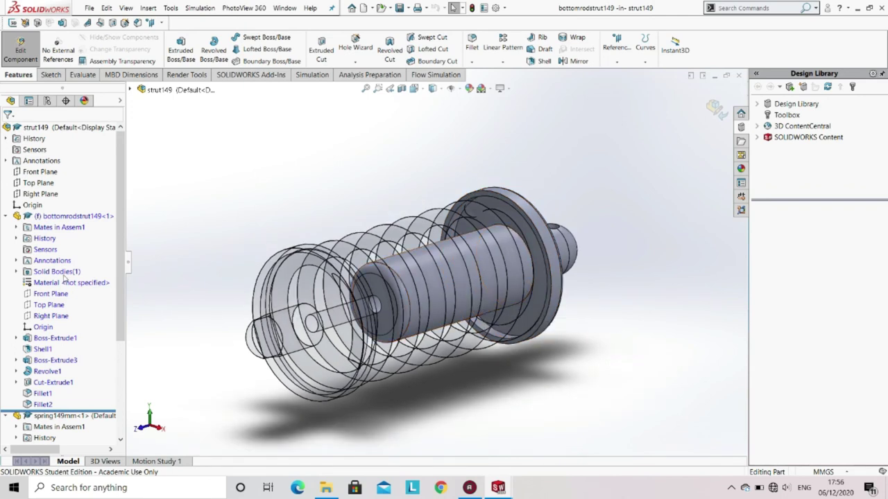
pyautogui.click(39, 339)
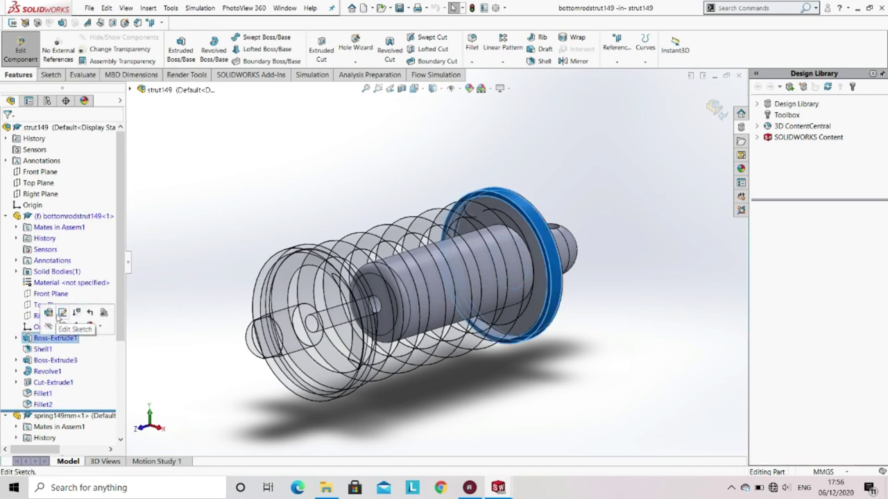
pyautogui.click(61, 313)
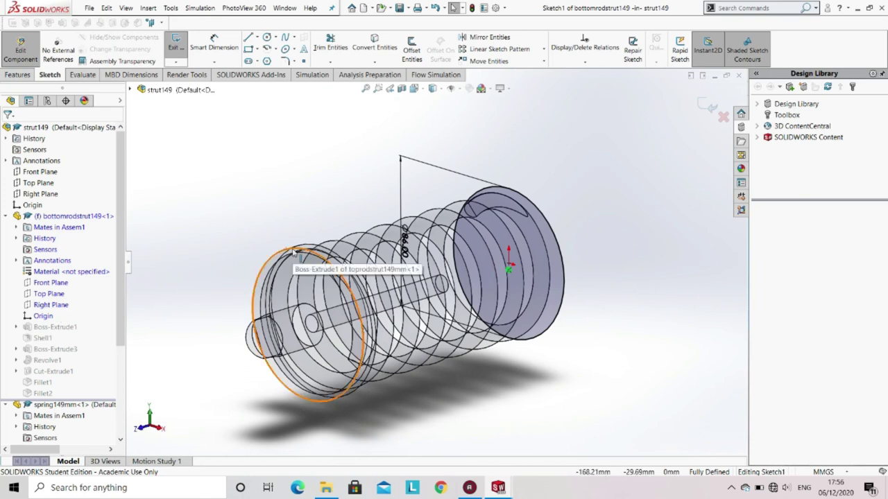
pyautogui.scroll(2, 325, 194)
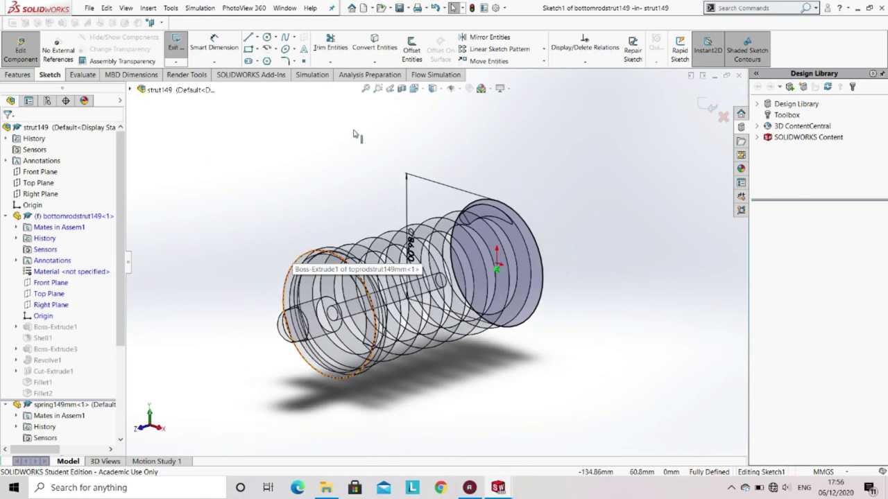
pyautogui.click(415, 89)
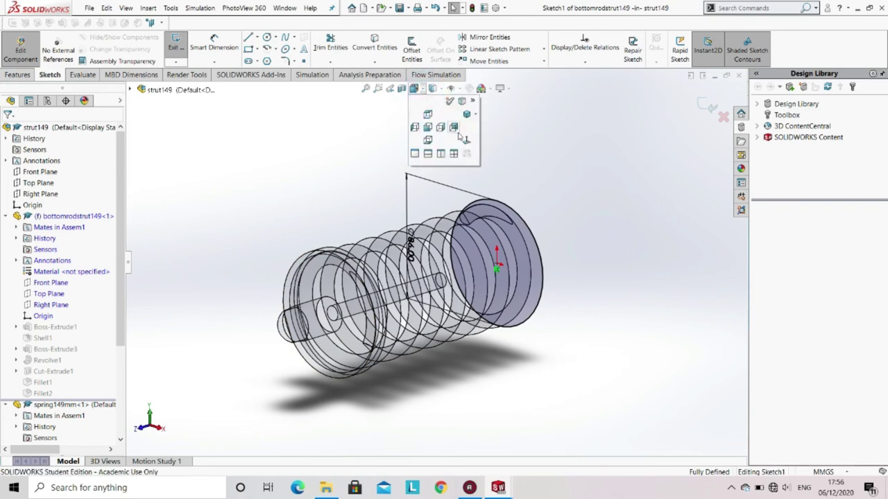
pyautogui.click(465, 138)
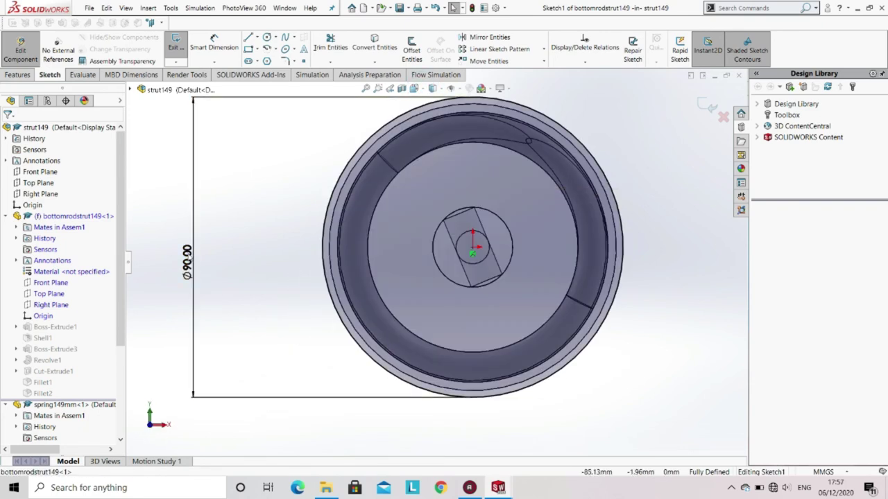
pyautogui.doubleClick(187, 260)
pyautogui.write('88')
pyautogui.press('Return')
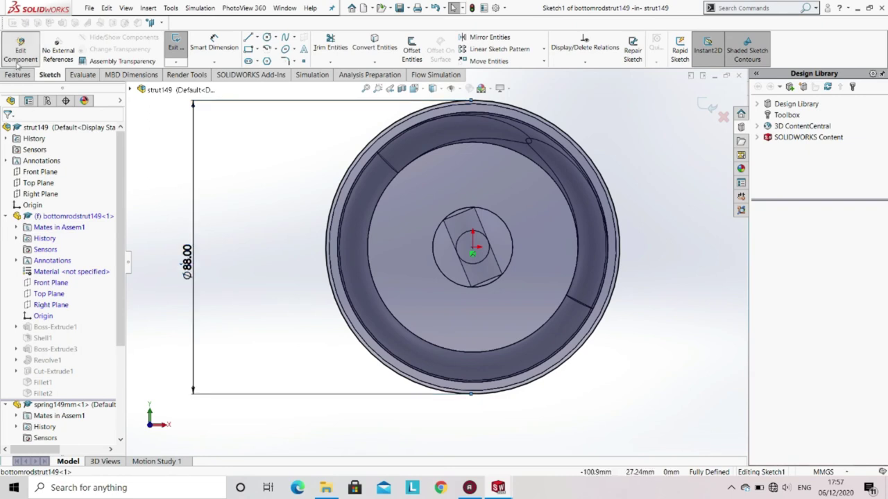
pyautogui.press('z')
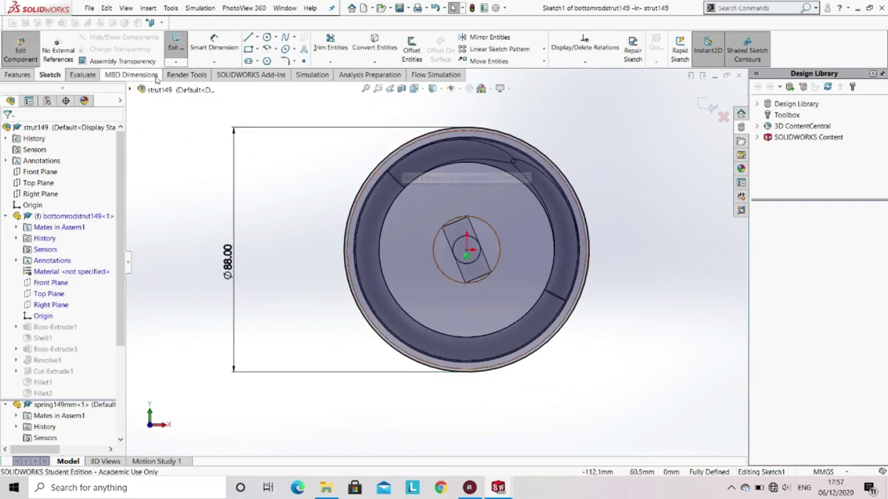
pyautogui.click(177, 52)
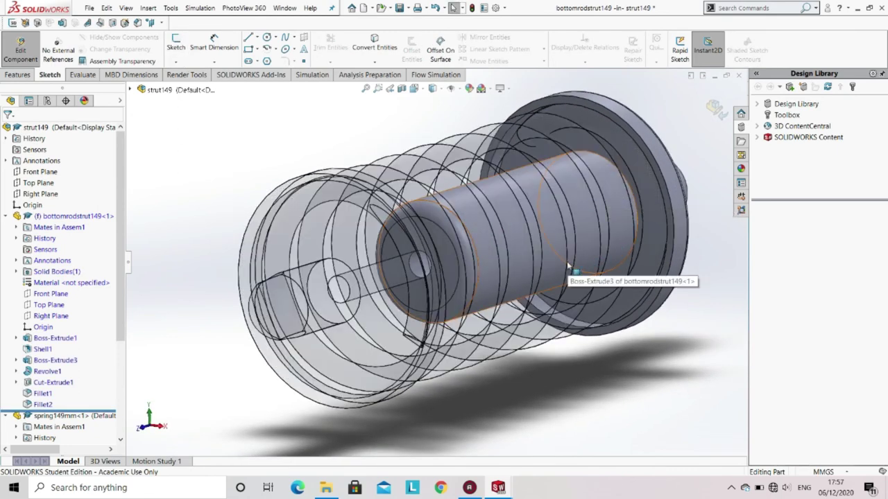
pyautogui.click(21, 50)
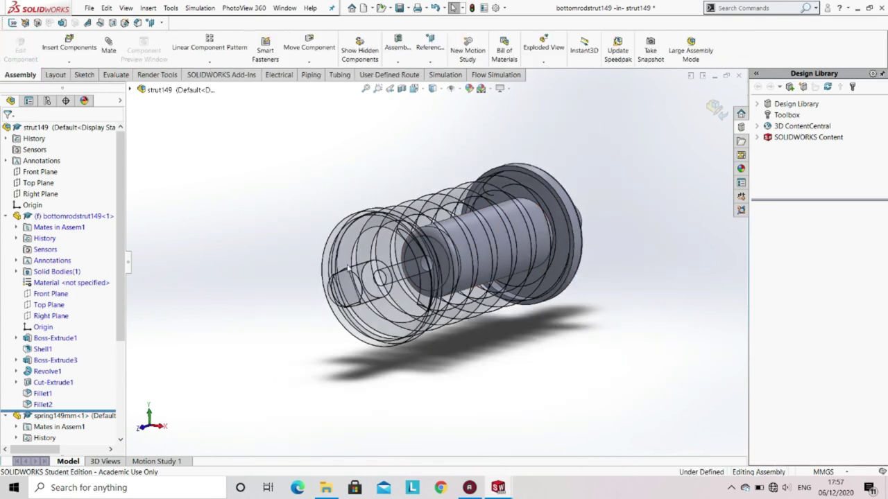
# Step: Edit toprodstrut149mm within the assembly and set the disc diameter in its Boss-Extrude1 sketch to 88 mm
pyautogui.moveTo(504, 256); pyautogui.dragTo(208, 197, button='middle')
pyautogui.scroll(-5, 60, 211)
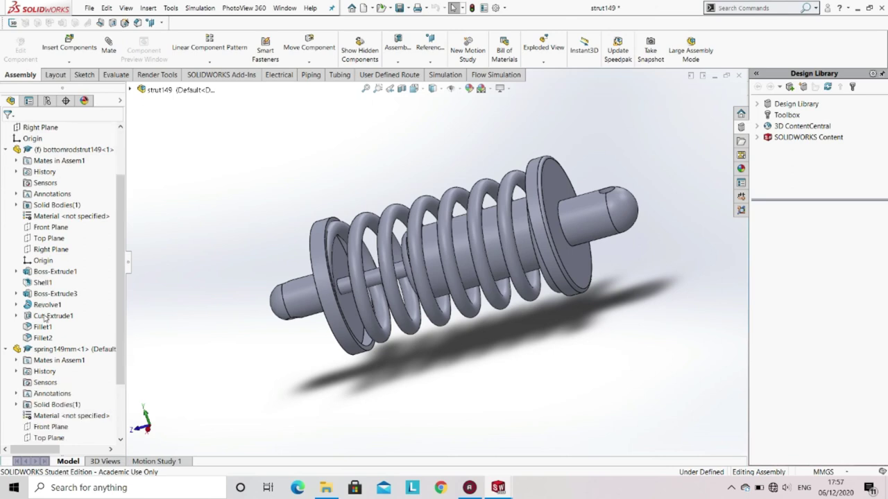
pyautogui.click(61, 428)
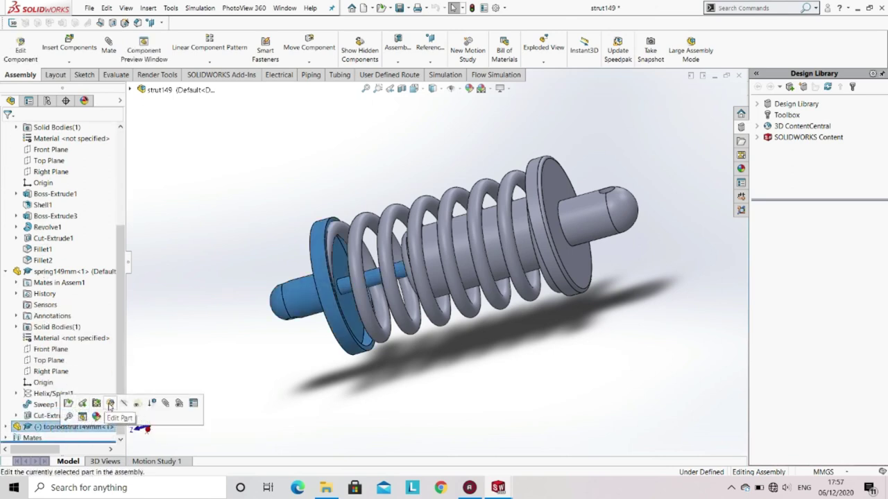
pyautogui.click(110, 405)
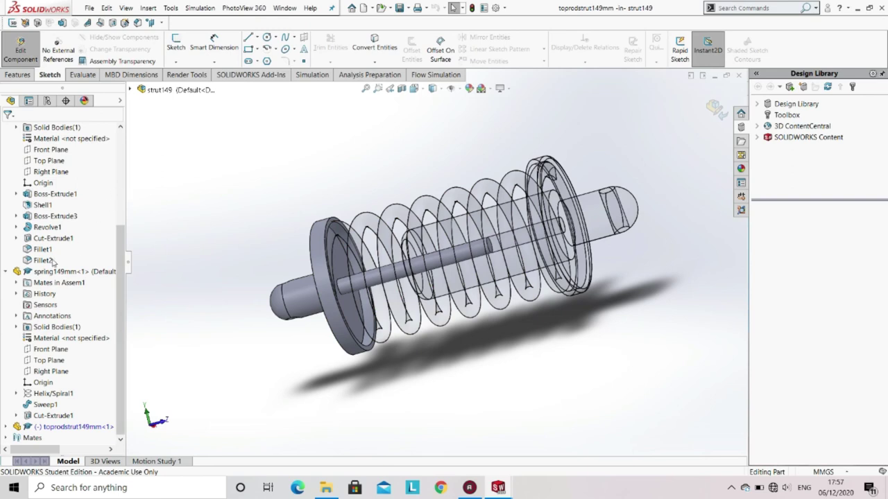
pyautogui.click(6, 427)
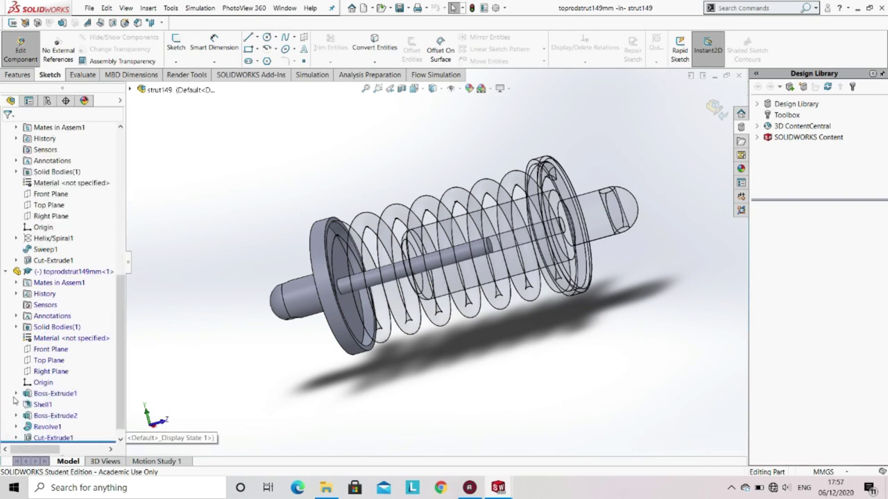
pyautogui.click(51, 394)
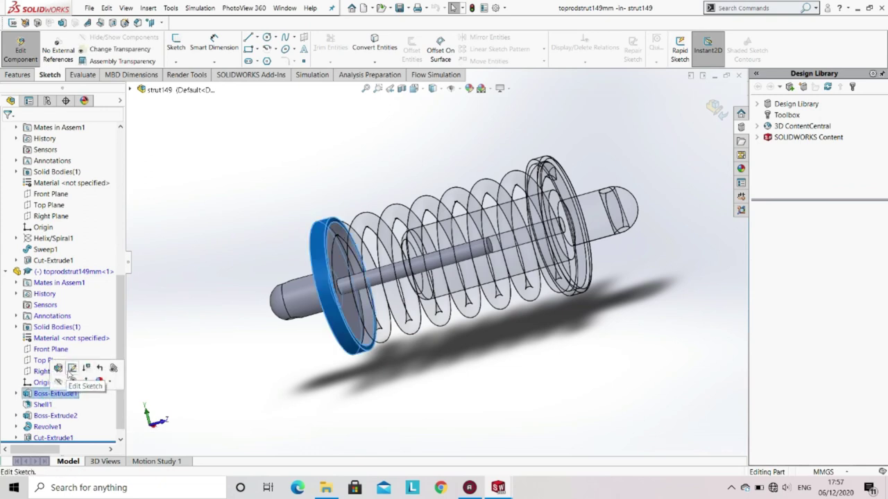
pyautogui.click(70, 375)
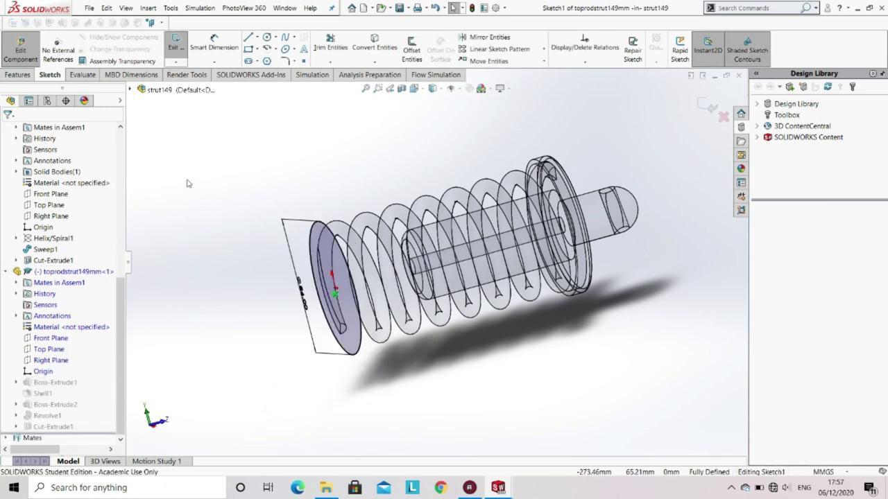
pyautogui.click(414, 88)
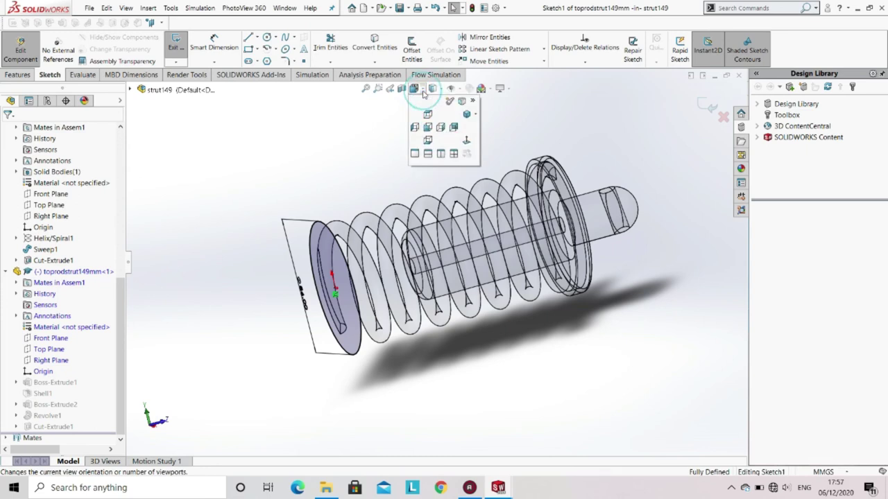
pyautogui.click(466, 141)
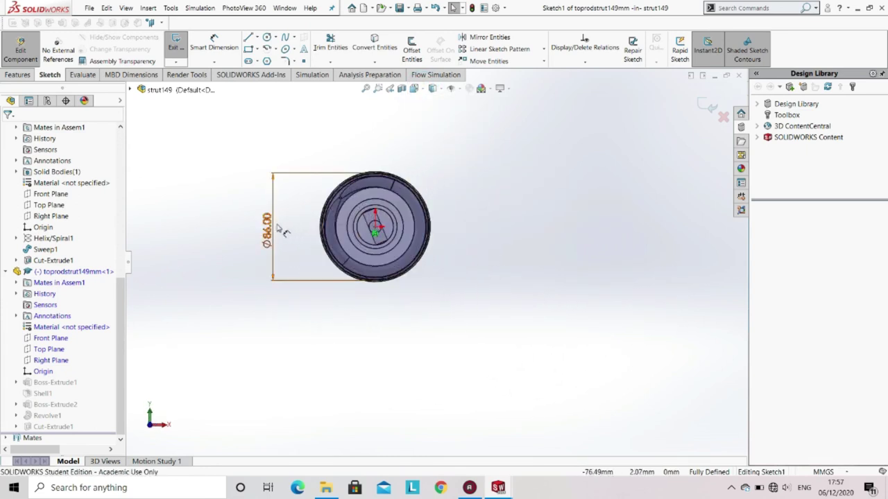
pyautogui.click(277, 236)
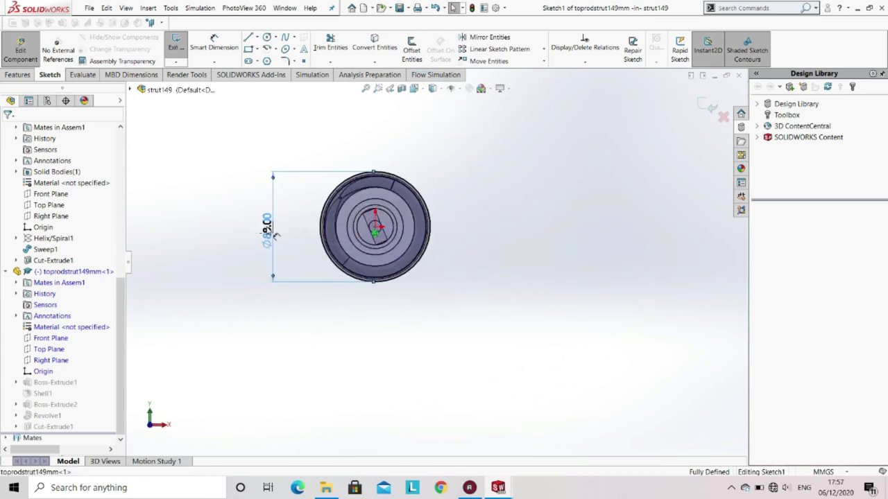
pyautogui.press('Escape')
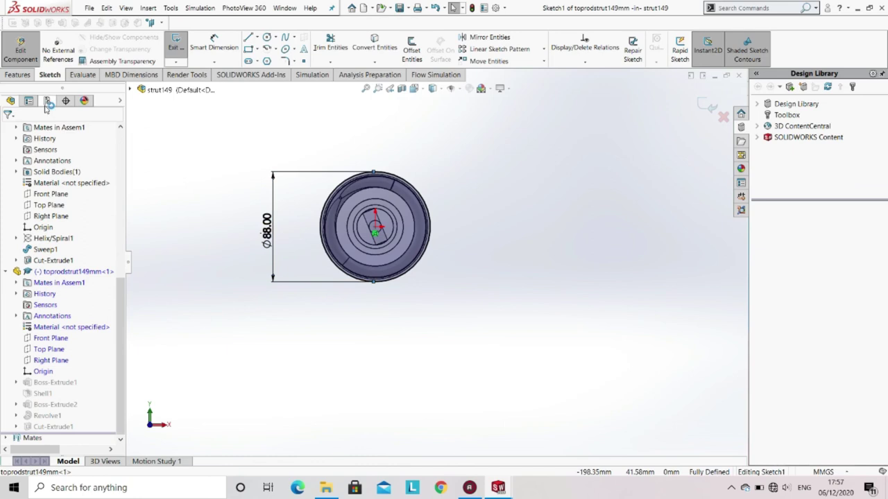
pyautogui.click(186, 47)
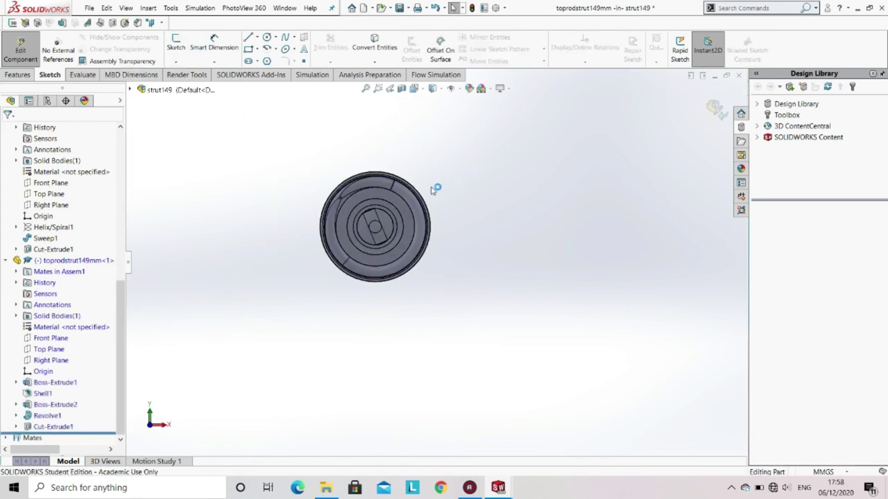
# Step: Finish editing toprodstrut149mm and return to the strut149 assembly
pyautogui.moveTo(436, 187); pyautogui.dragTo(401, 199, button='middle')
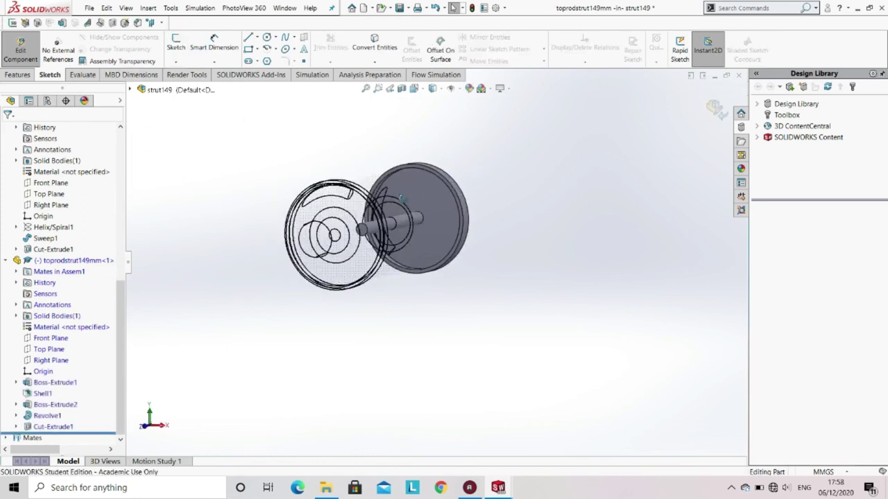
pyautogui.click(36, 49)
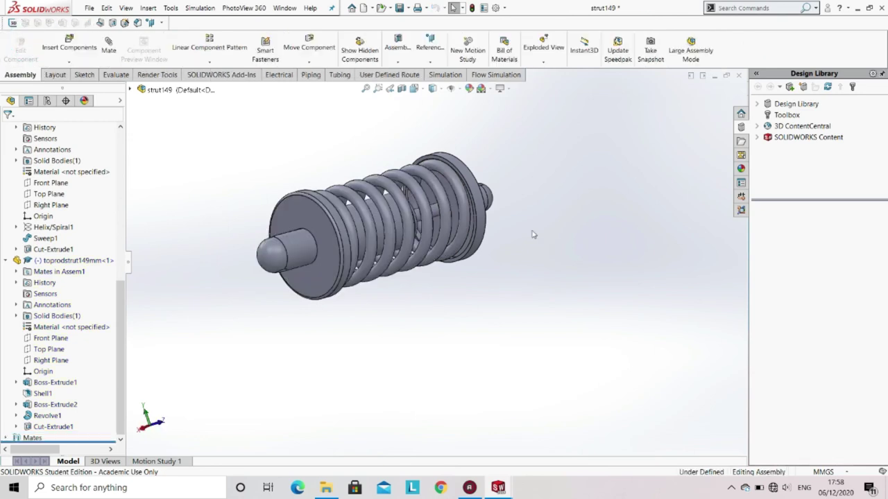
pyautogui.moveTo(400, 210)
pyautogui.mouseDown(button='middle')
pyautogui.moveTo(446, 173)
pyautogui.moveTo(416, 208)
pyautogui.mouseUp(button='middle')
pyautogui.moveTo(400, 238); pyautogui.dragTo(373, 245, button='middle')
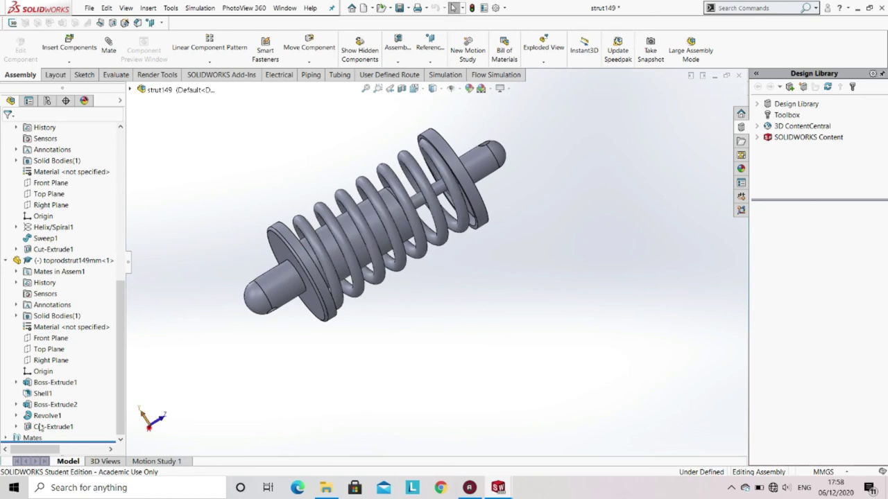
# Step: Edit toprodstrut149mm within the assembly, adding a 2 mm fillet to the outer edge of its disc, and return to the assembly
pyautogui.click(50, 261)
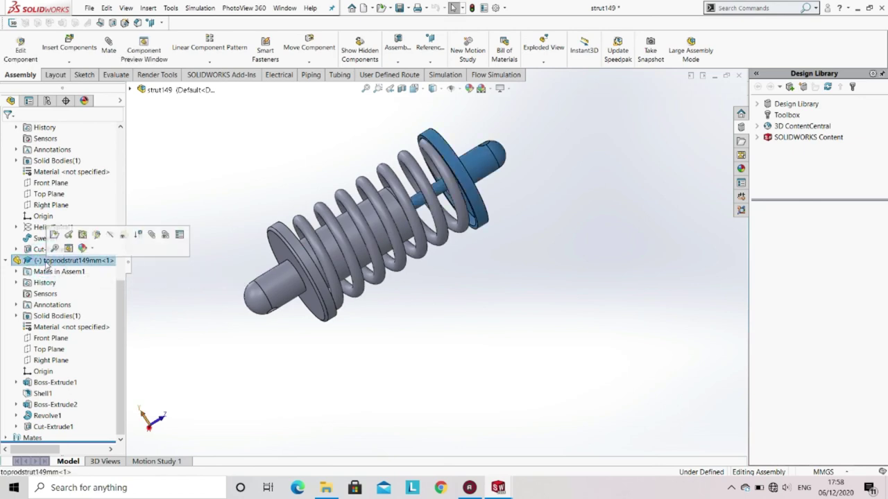
pyautogui.click(93, 234)
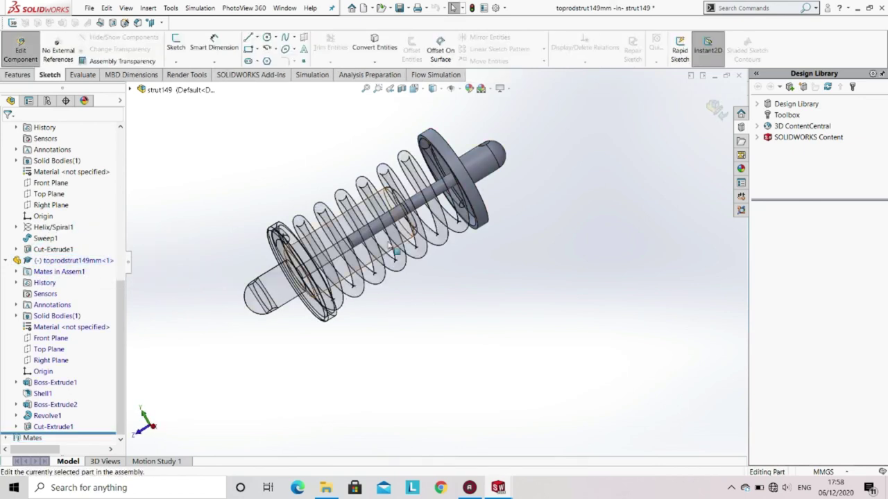
pyautogui.scroll(-3, 458, 160)
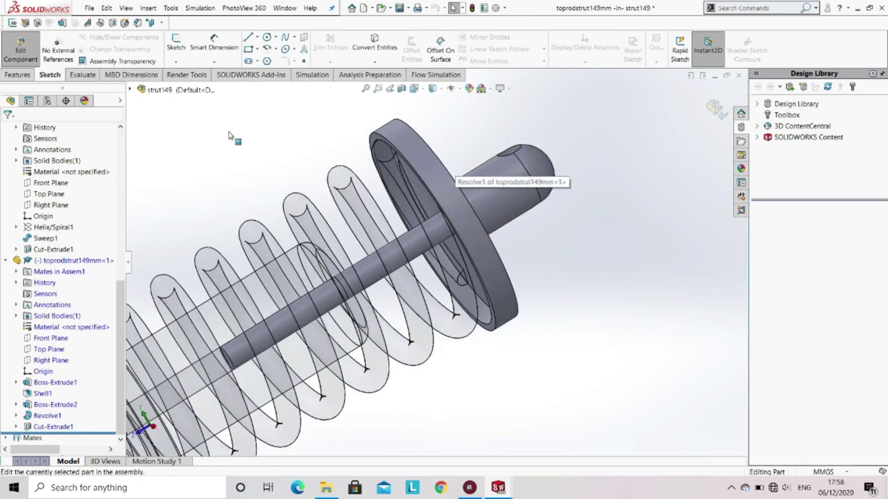
pyautogui.click(22, 75)
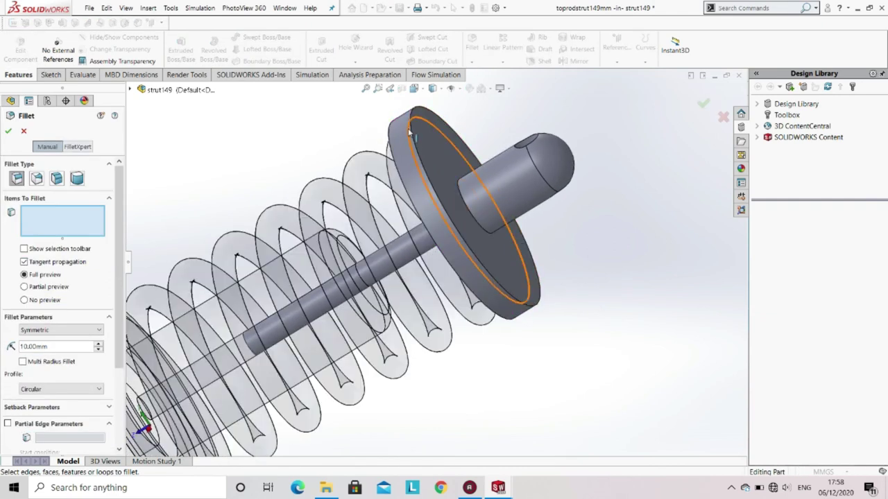
pyautogui.click(412, 138)
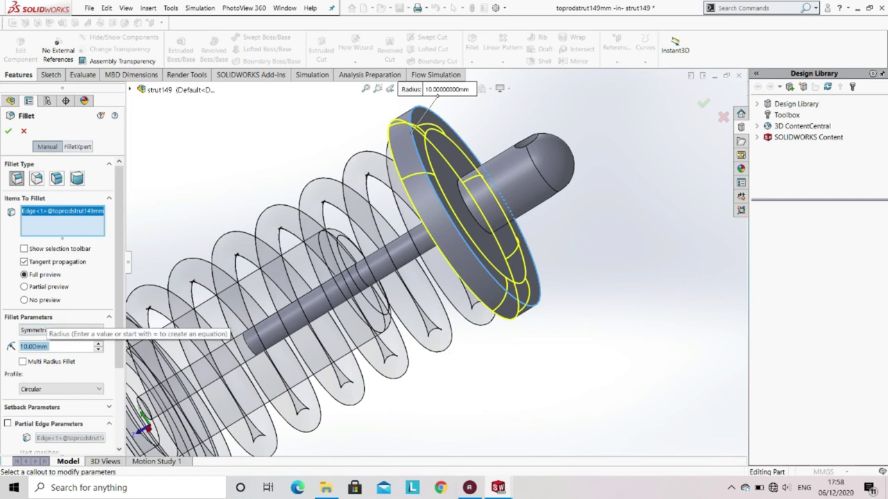
pyautogui.write('2')
pyautogui.press('Return')
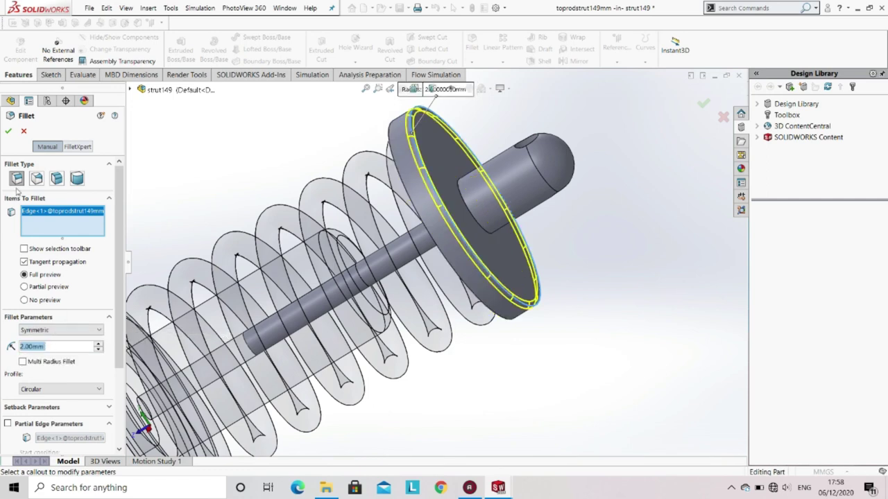
pyautogui.click(8, 131)
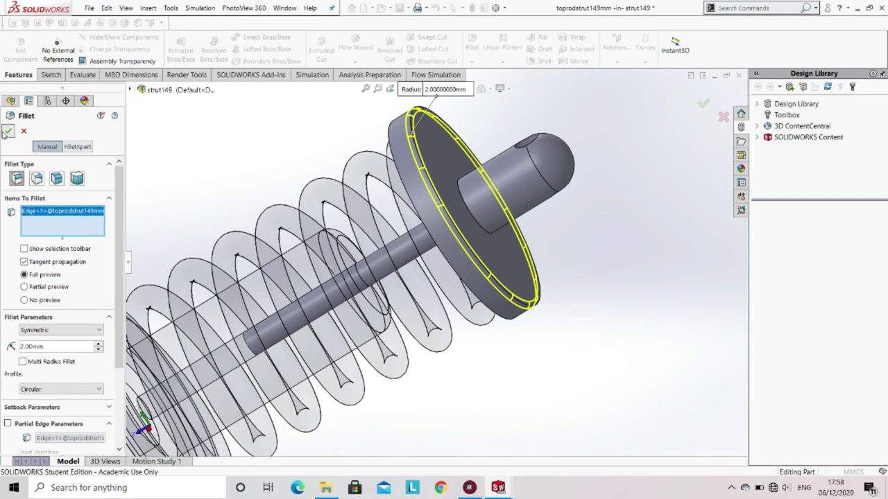
pyautogui.scroll(3, 350, 337)
pyautogui.click(12, 52)
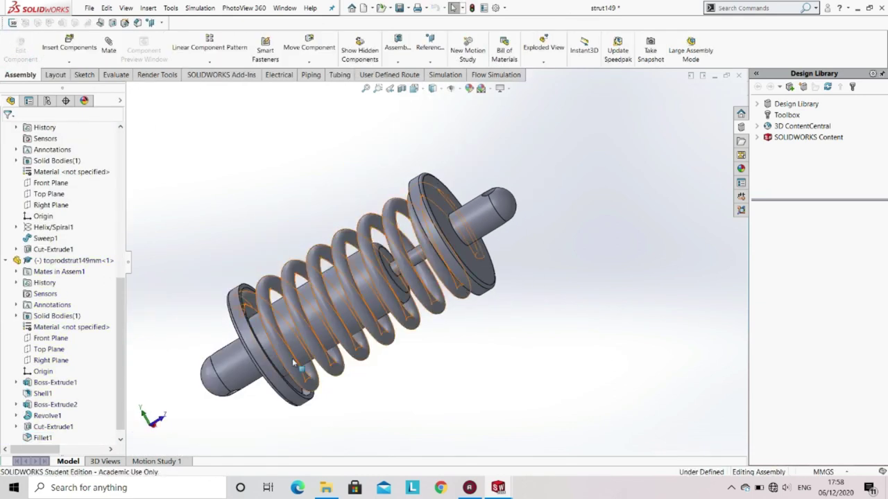
# Step: Edit bottomrodstrut149 within the assembly and open the sketch of its Revolve1 feature, viewed normal to the sketch plane
pyautogui.moveTo(309, 301); pyautogui.dragTo(326, 263, button='middle')
pyautogui.scroll(8, 59, 340)
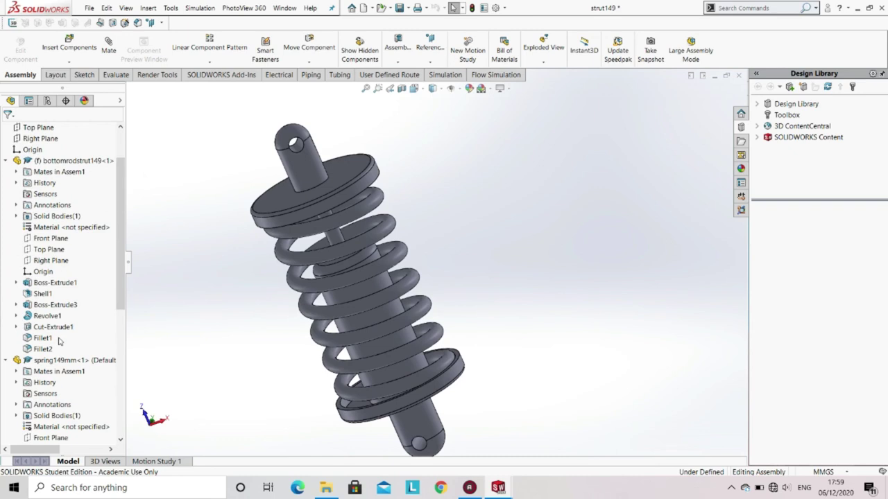
pyautogui.click(68, 161)
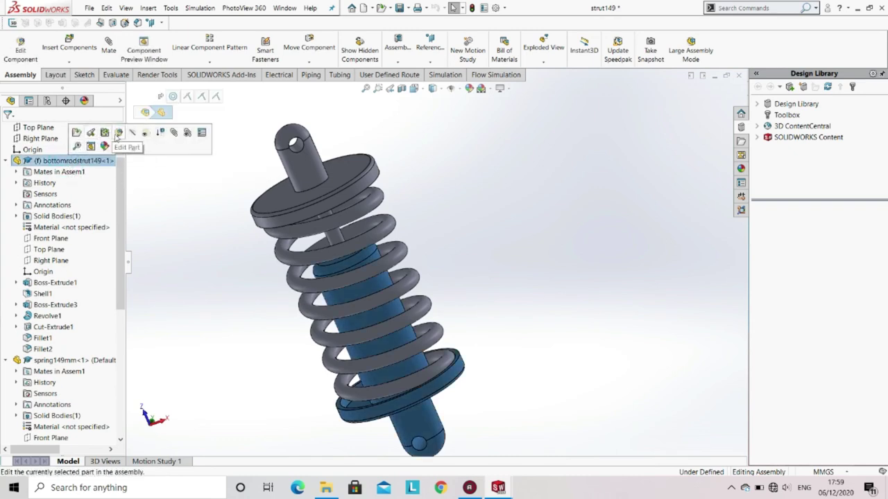
pyautogui.click(116, 134)
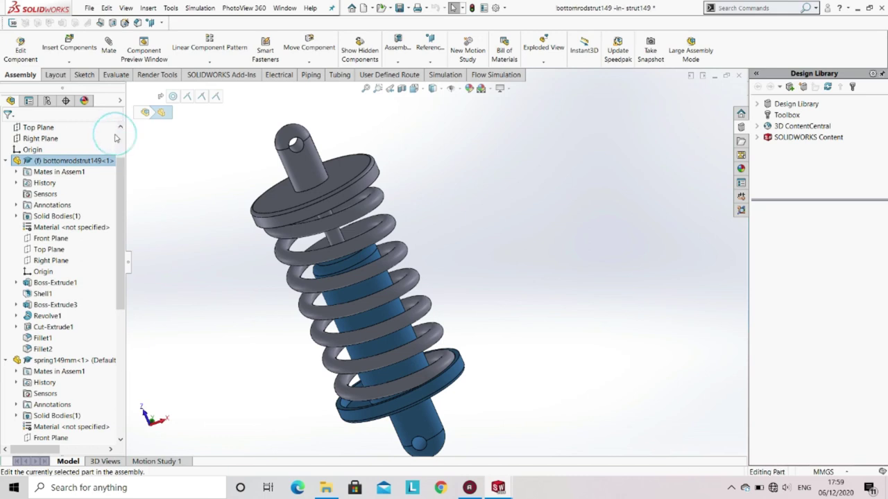
pyautogui.click(56, 317)
pyautogui.click(75, 283)
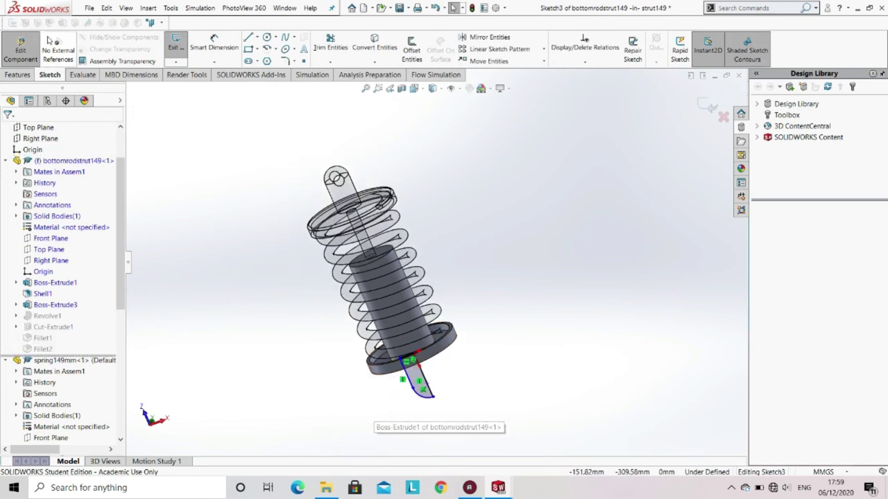
pyautogui.click(421, 91)
pyautogui.click(468, 140)
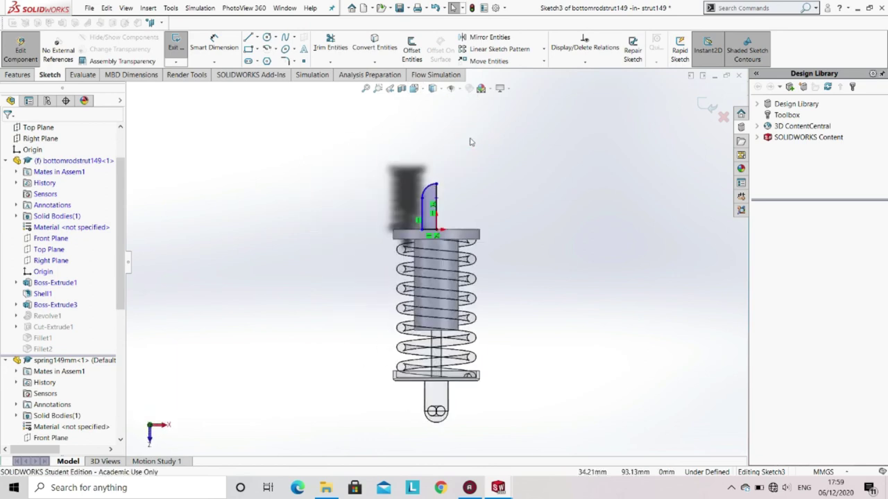
# Step: Dimension the base line of the bottom rod's revolve profile to 12 mm, exit the sketch and return to the assembly
pyautogui.click(223, 46)
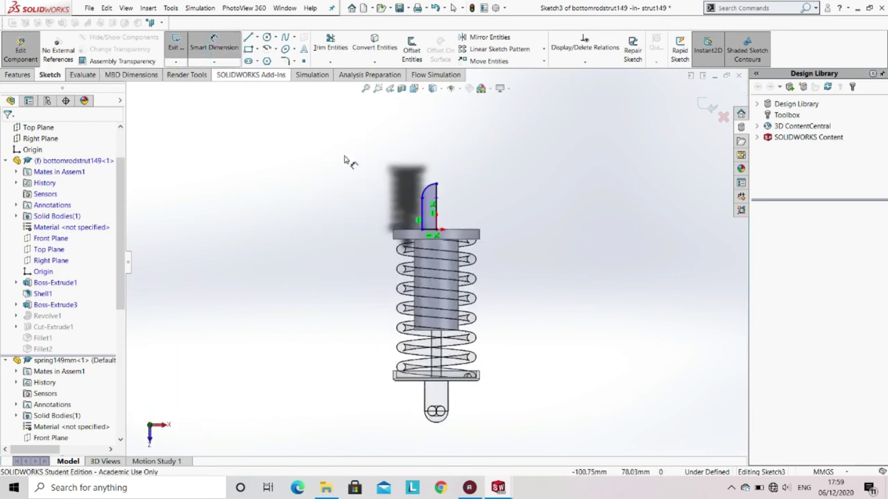
pyautogui.scroll(-3, 454, 250)
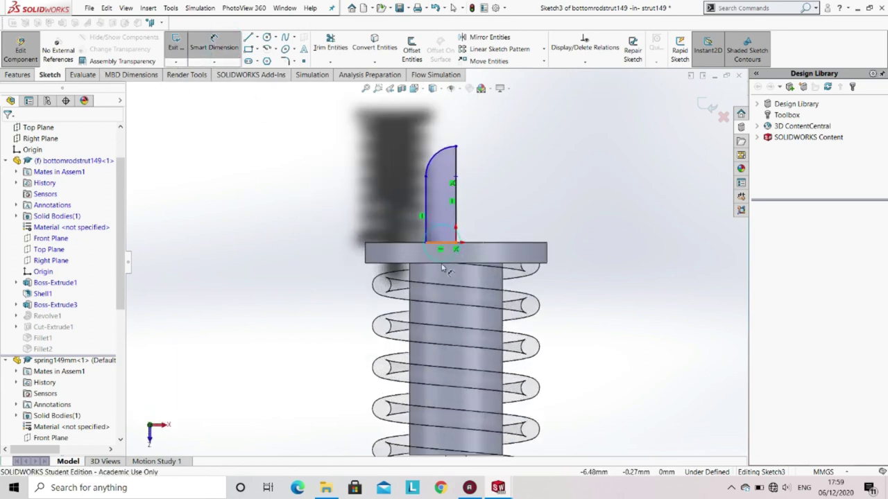
pyautogui.click(442, 267)
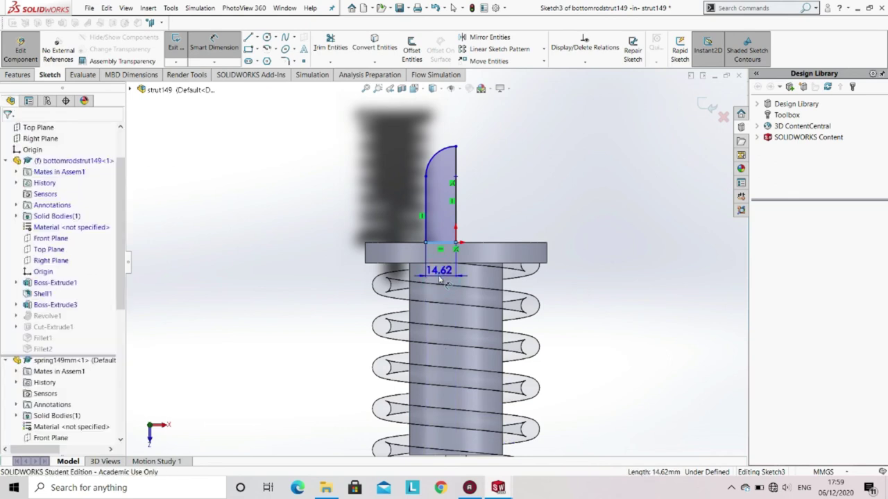
pyautogui.click(439, 277)
pyautogui.write('12')
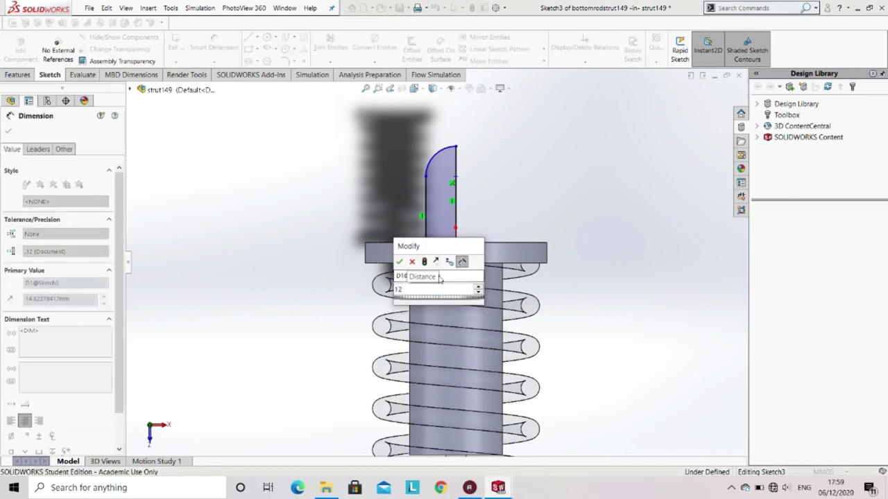
pyautogui.press('Return')
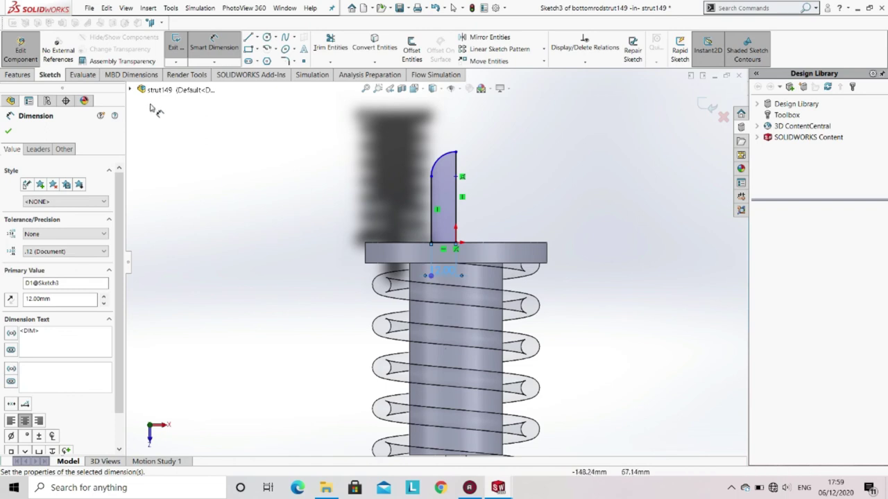
pyautogui.click(175, 43)
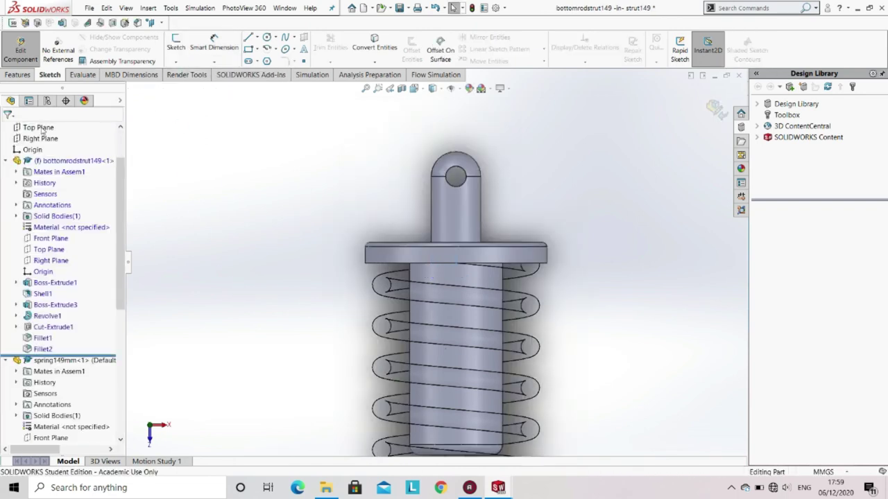
pyautogui.click(21, 50)
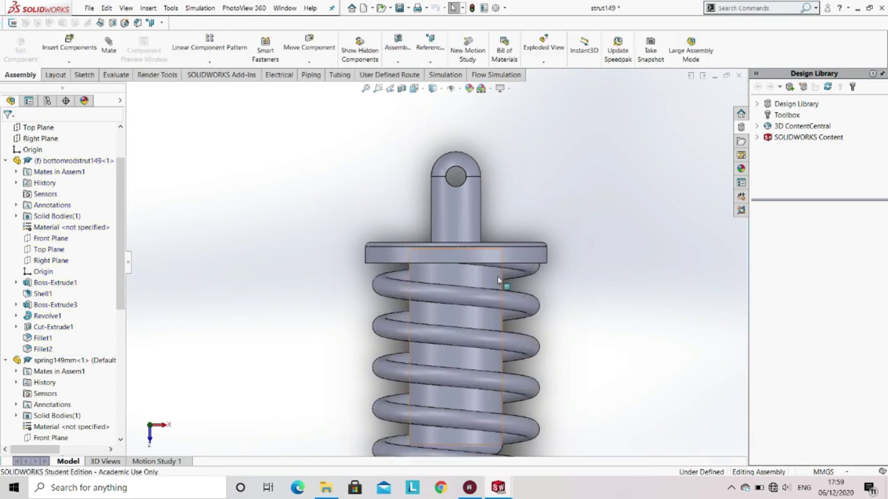
# Step: Add a coincident mate between the Top Planes of bottomrodstrut149 and toprodstrut149mm, and finish mating
pyautogui.scroll(5, 498, 281)
pyautogui.moveTo(496, 292); pyautogui.dragTo(485, 193, button='middle')
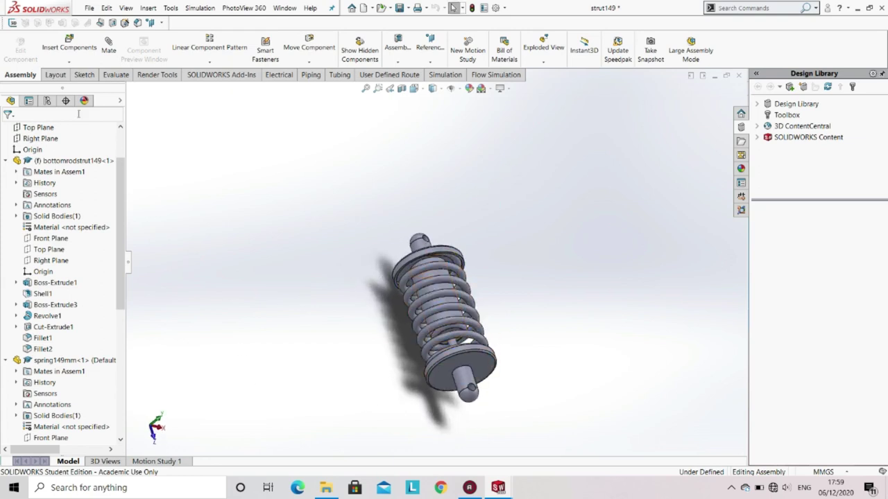
pyautogui.click(109, 50)
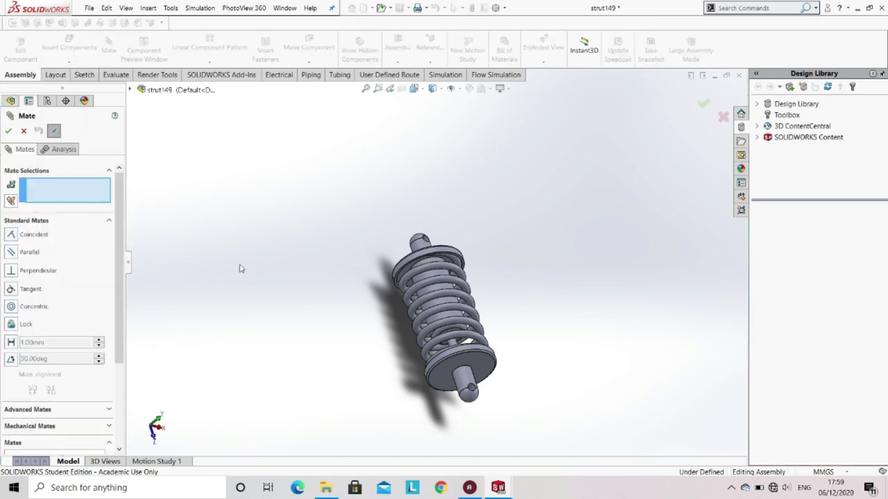
pyautogui.click(130, 90)
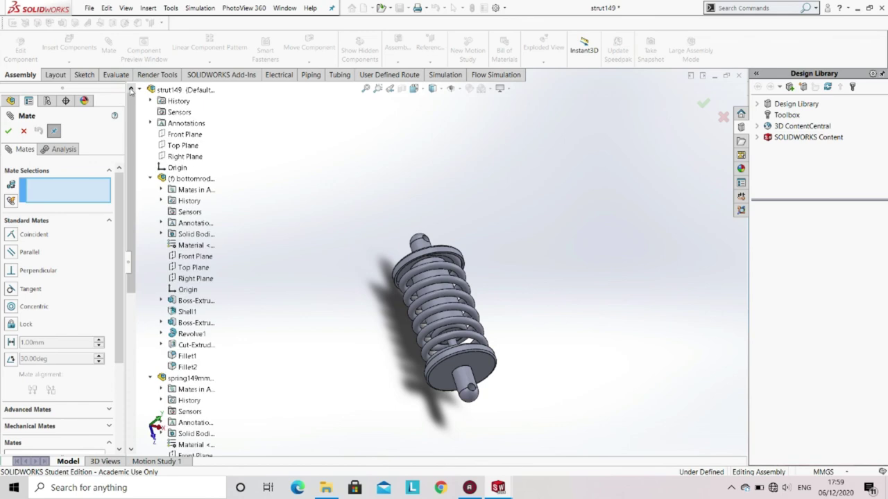
pyautogui.click(186, 269)
pyautogui.scroll(-8, 185, 269)
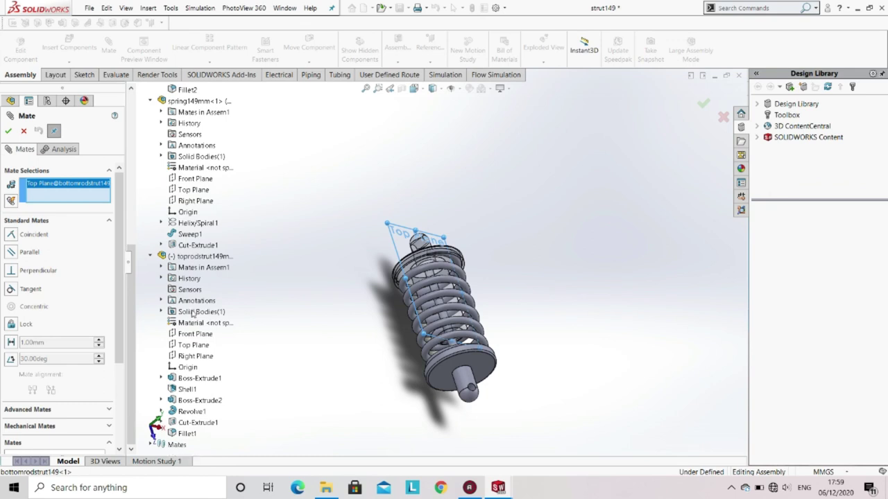
pyautogui.click(193, 345)
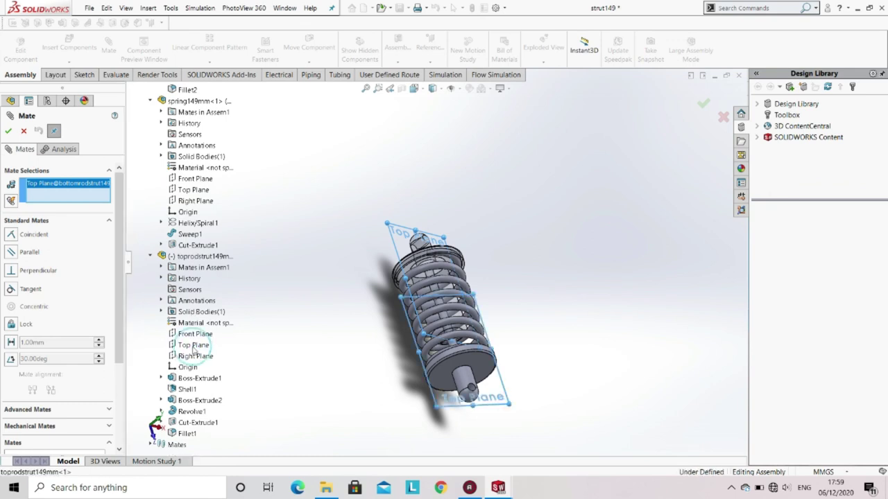
pyautogui.click(180, 363)
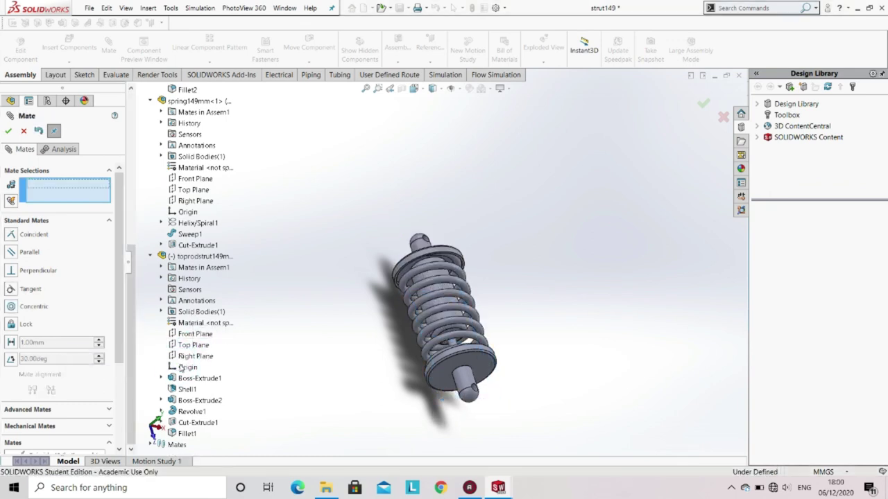
pyautogui.click(7, 132)
# Step: Apply a grey colour appearance at component level to bottomrodstrut149 and toprodstrut149mm
pyautogui.moveTo(430, 267); pyautogui.dragTo(507, 298, button='middle')
pyautogui.scroll(-3, 486, 312)
pyautogui.scroll(3, 437, 337)
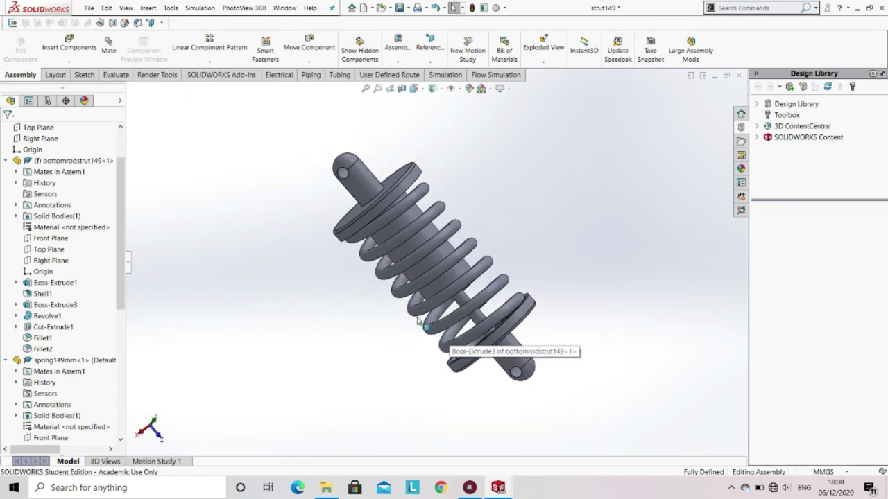
pyautogui.click(163, 76)
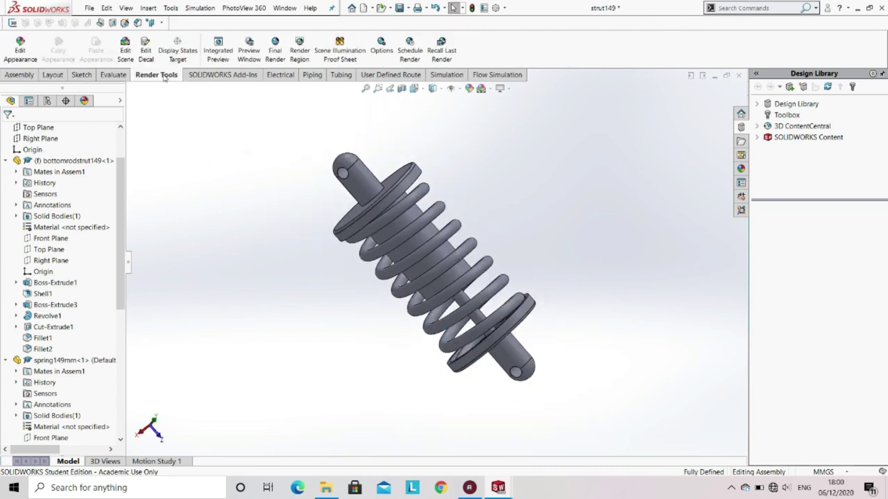
pyautogui.click(21, 53)
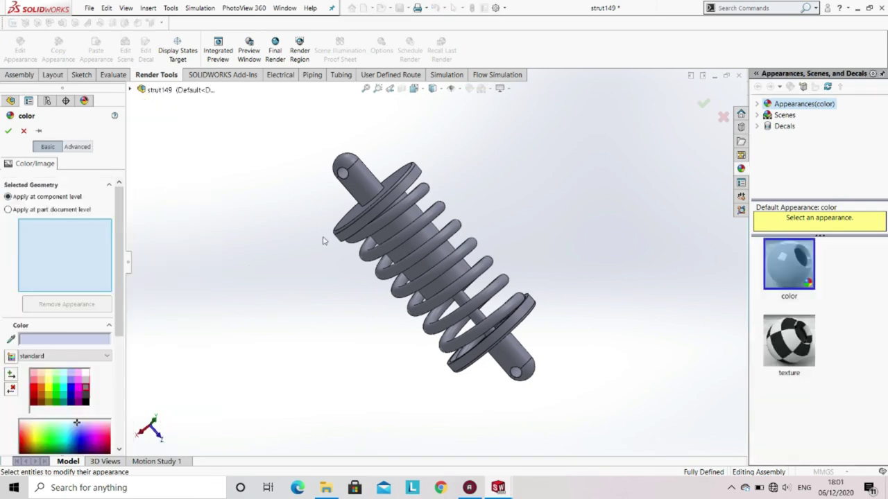
pyautogui.click(357, 185)
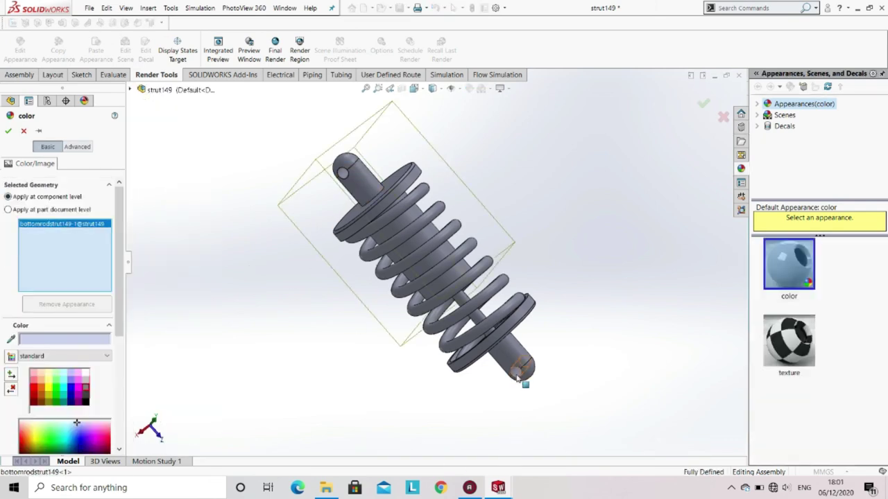
pyautogui.click(511, 353)
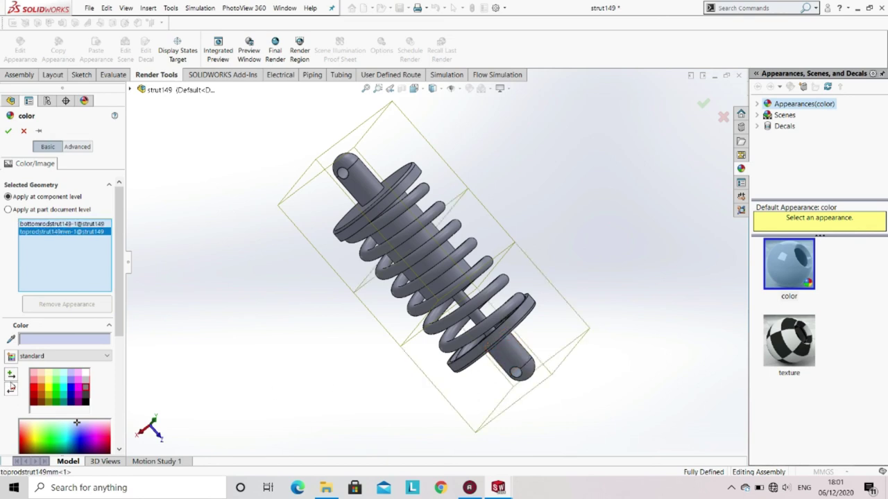
pyautogui.click(86, 391)
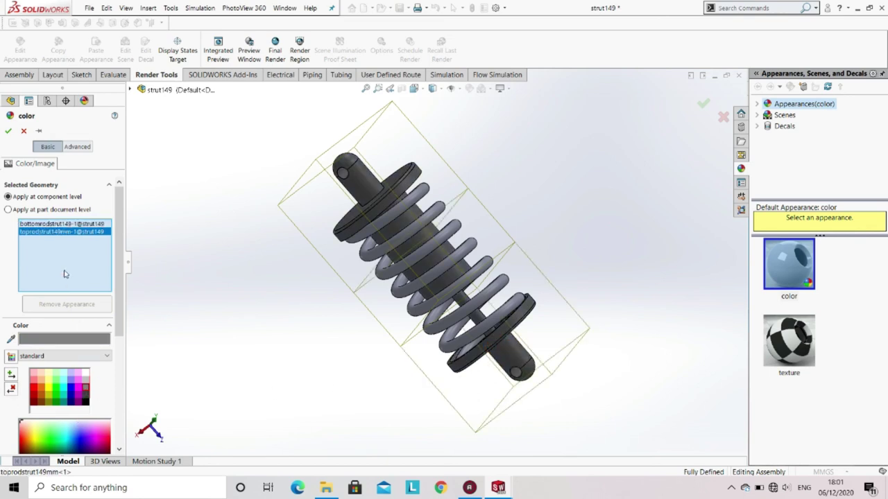
pyautogui.click(8, 133)
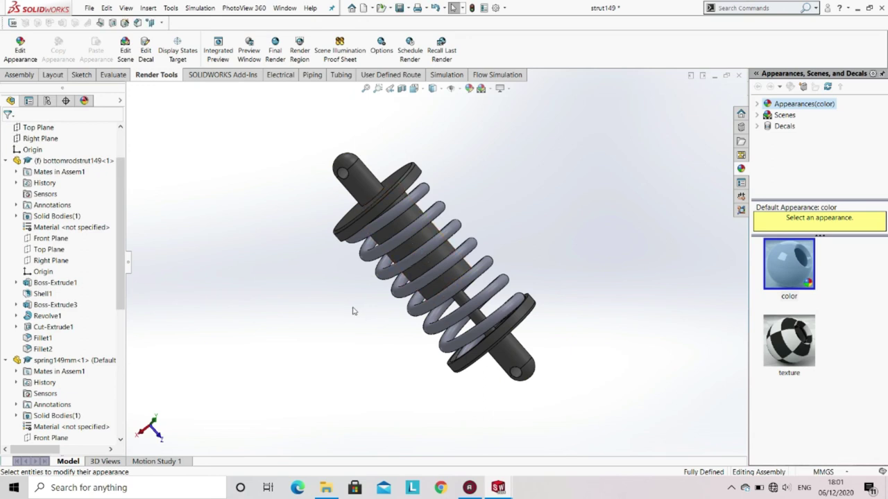
# Step: Apply a bright yellow colour appearance at component level to spring149mm, trying red and pale yellow first
pyautogui.click(12, 55)
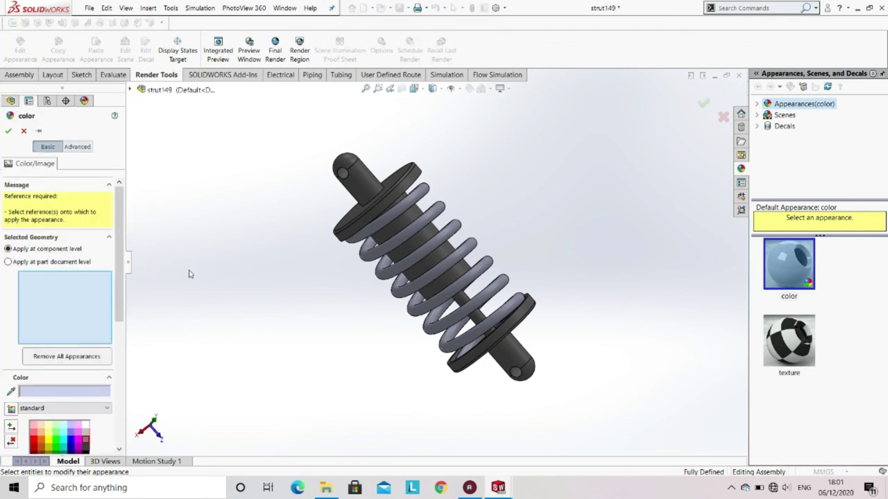
pyautogui.click(464, 253)
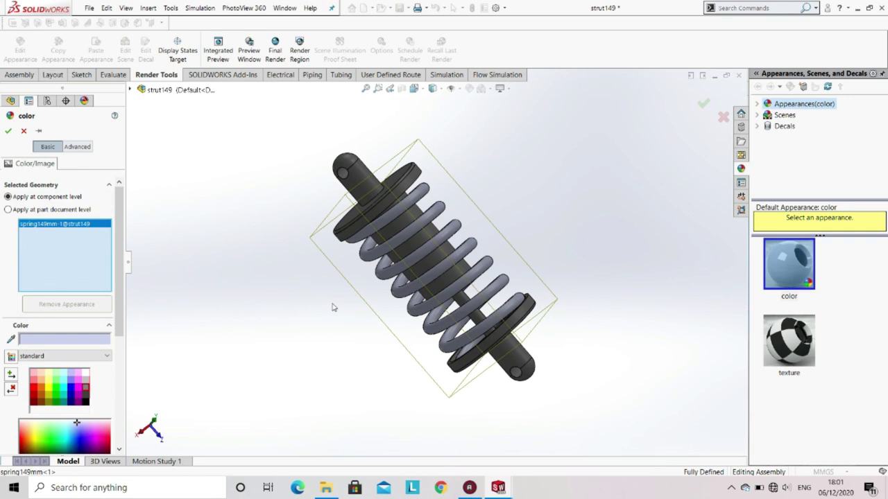
pyautogui.click(33, 389)
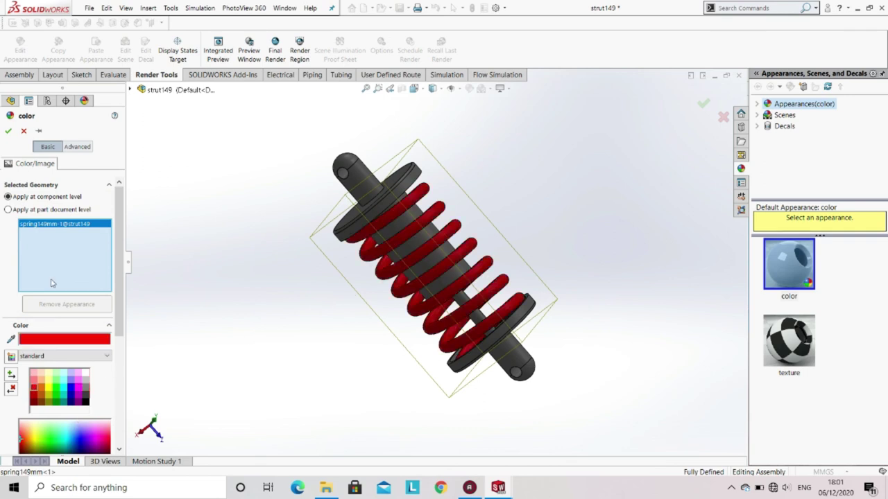
pyautogui.click(45, 381)
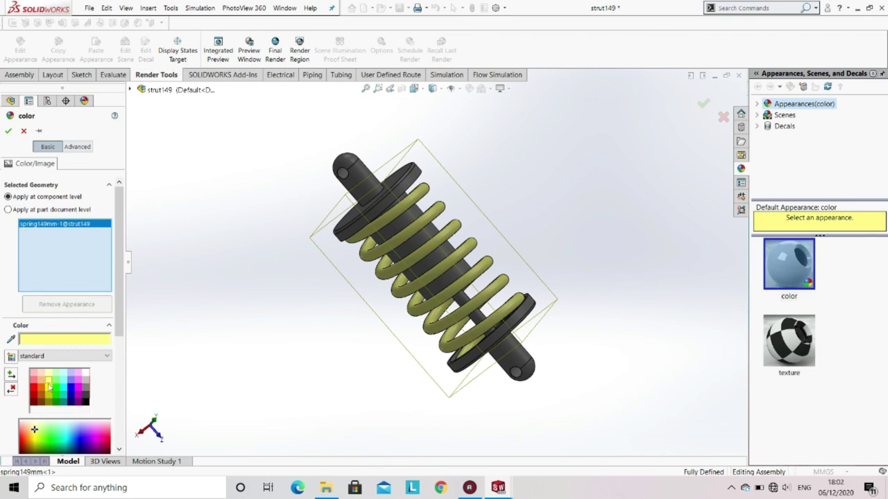
pyautogui.click(50, 392)
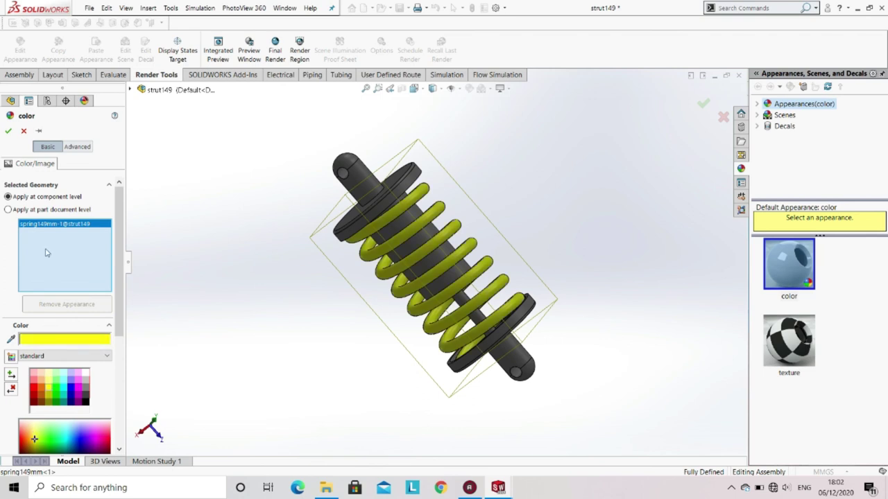
pyautogui.click(8, 131)
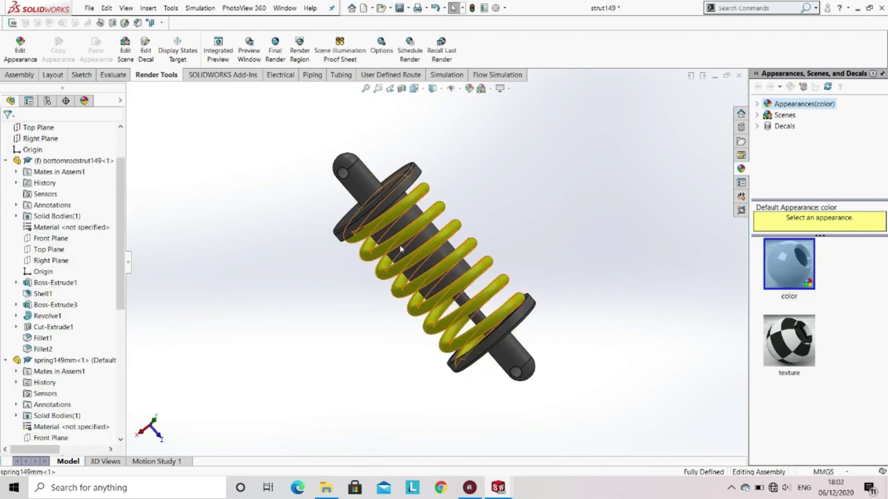
# Step: Inspect the coloured strut from several angles and save strut149 together with its modified bottom and top rod parts
pyautogui.moveTo(498, 158); pyautogui.dragTo(532, 162, button='middle')
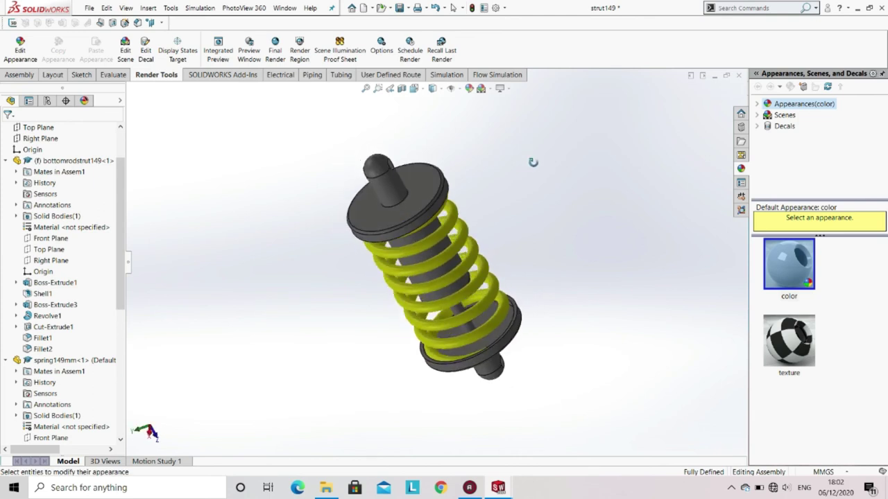
pyautogui.moveTo(533, 162); pyautogui.dragTo(410, 240, button='middle')
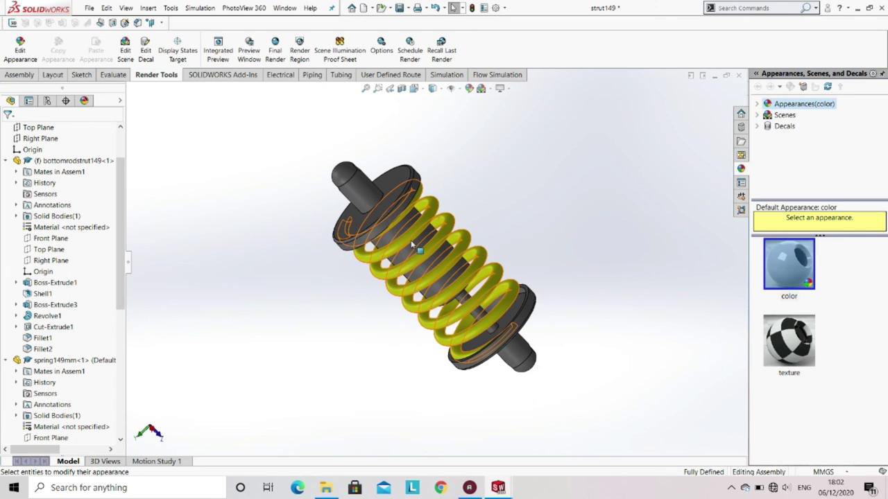
pyautogui.moveTo(411, 240); pyautogui.dragTo(386, 307, button='middle')
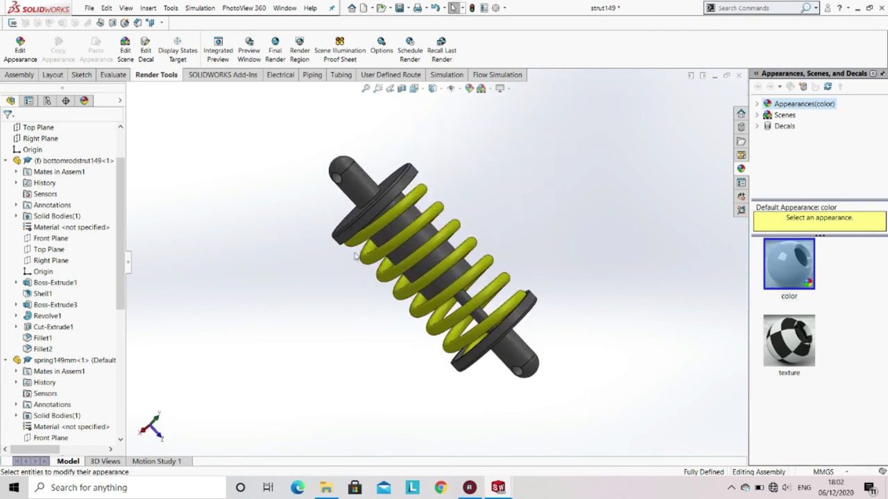
pyautogui.click(89, 8)
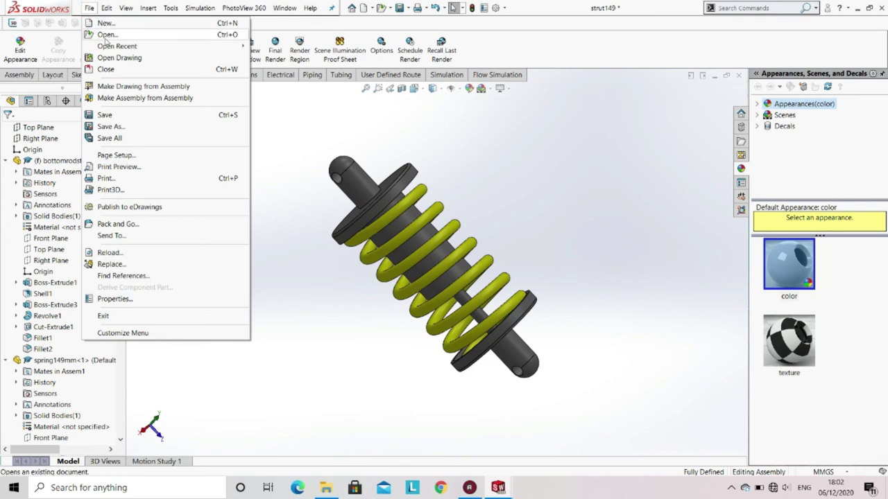
pyautogui.click(108, 116)
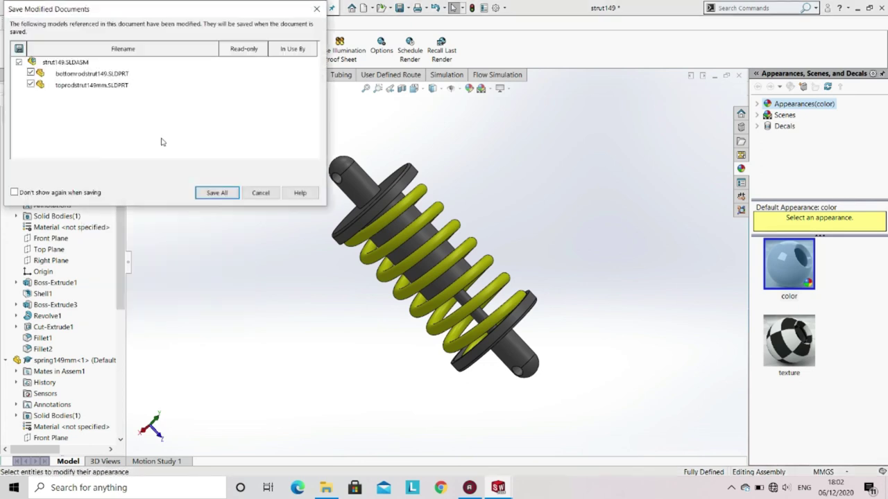
pyautogui.click(216, 193)
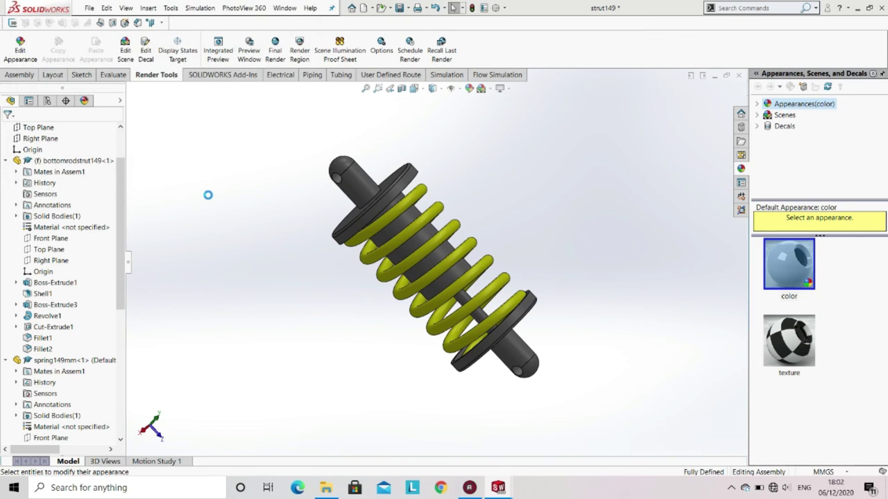